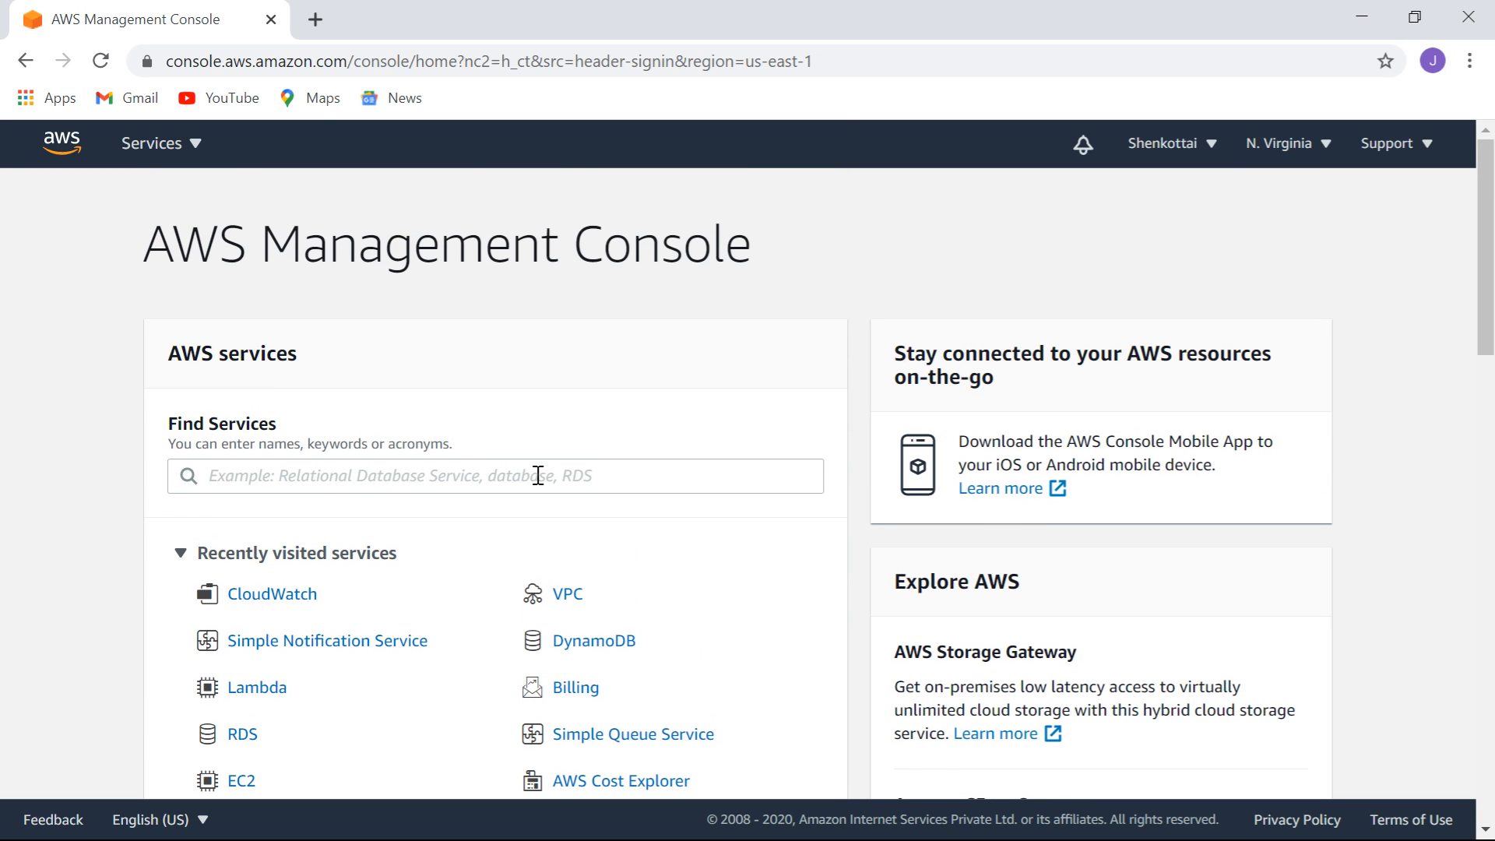
# Find Simple Notification Service through the service search and open its Topics list.
pyautogui.click(537, 475)
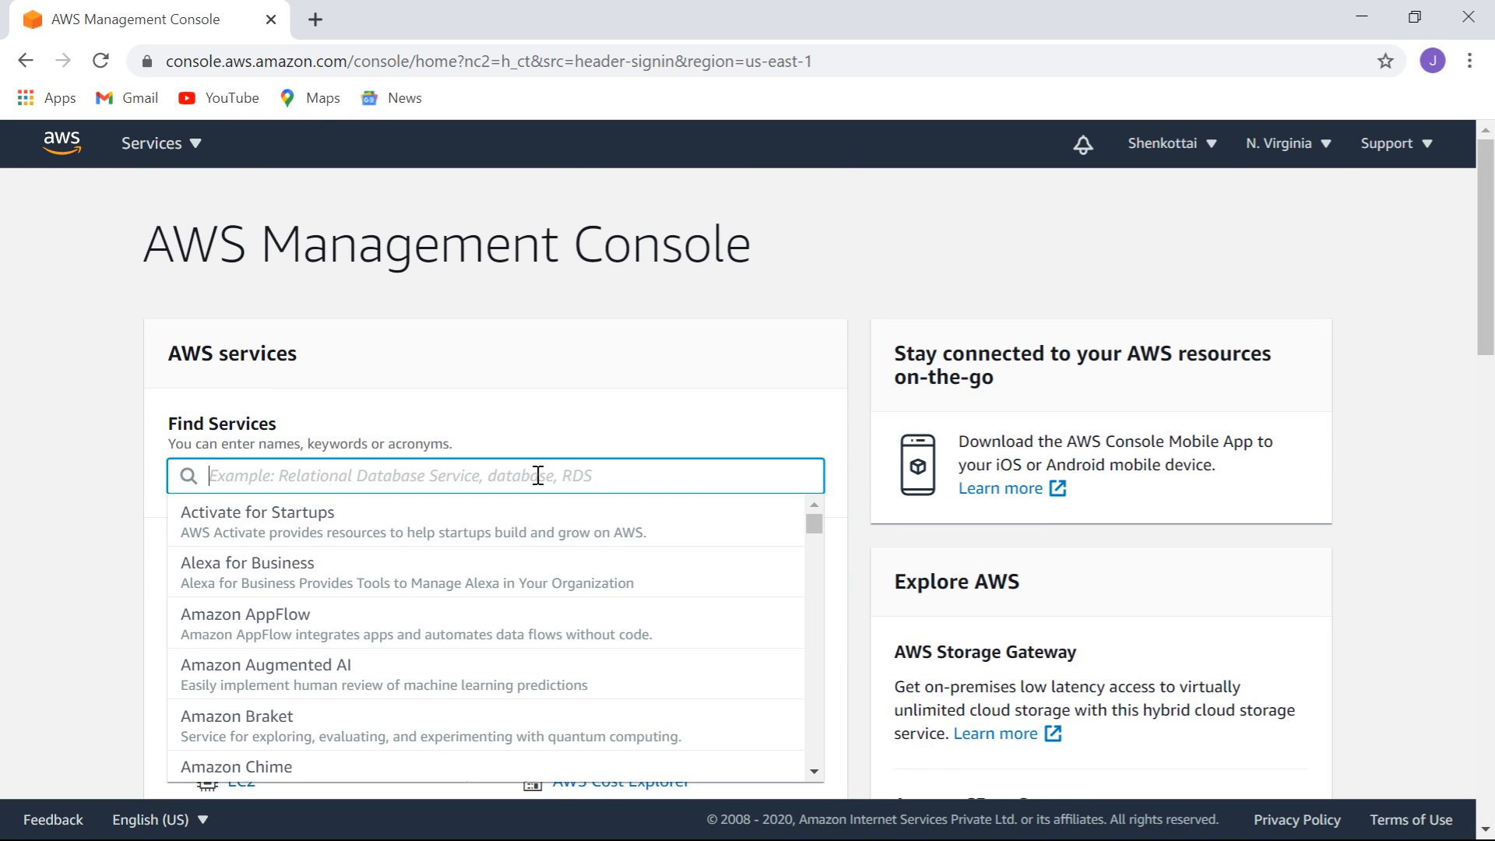
pyautogui.write('SNS')
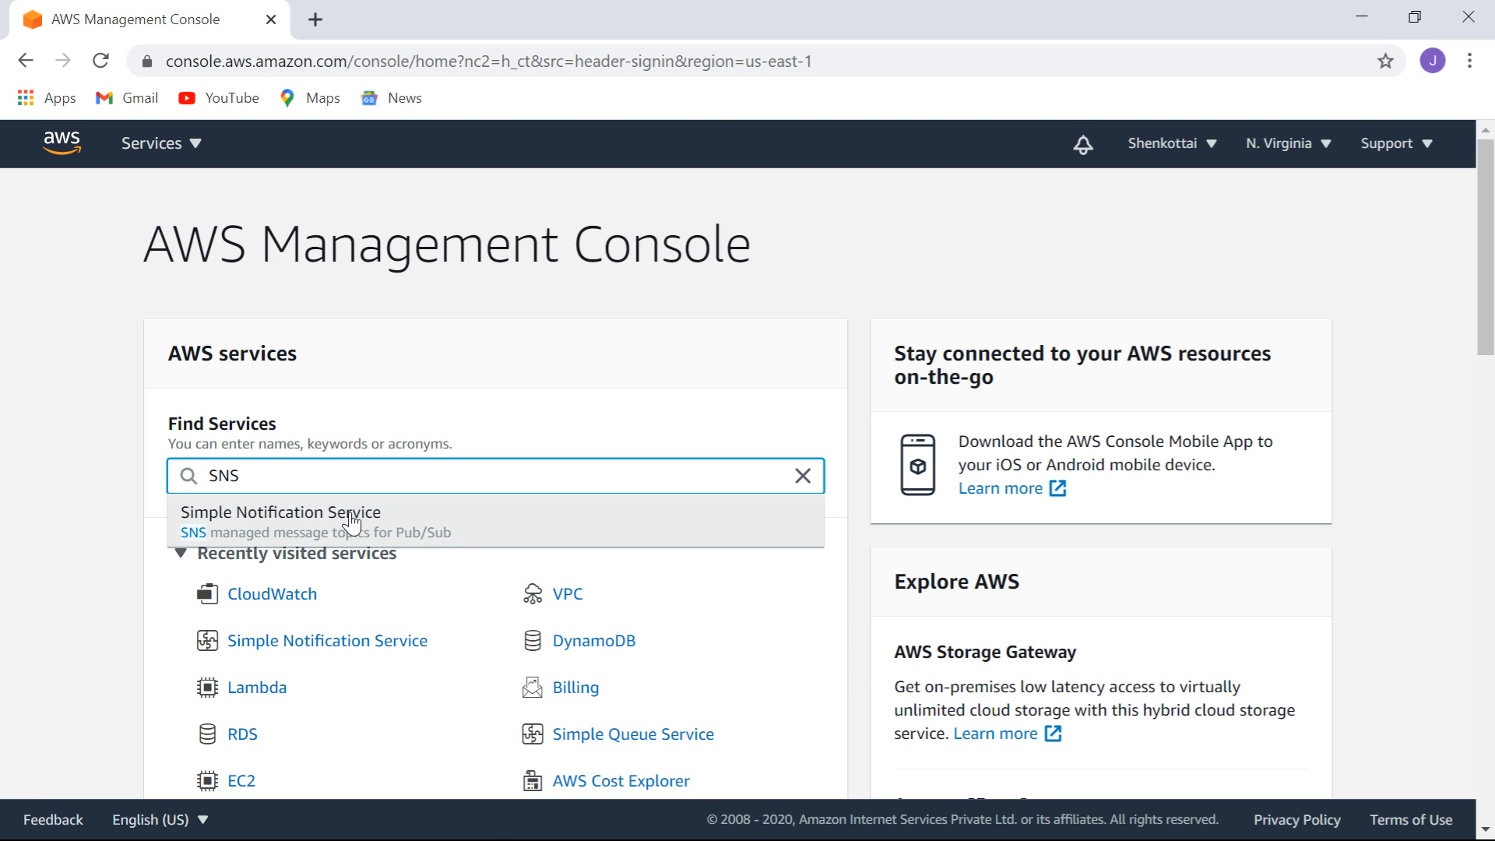
pyautogui.click(345, 514)
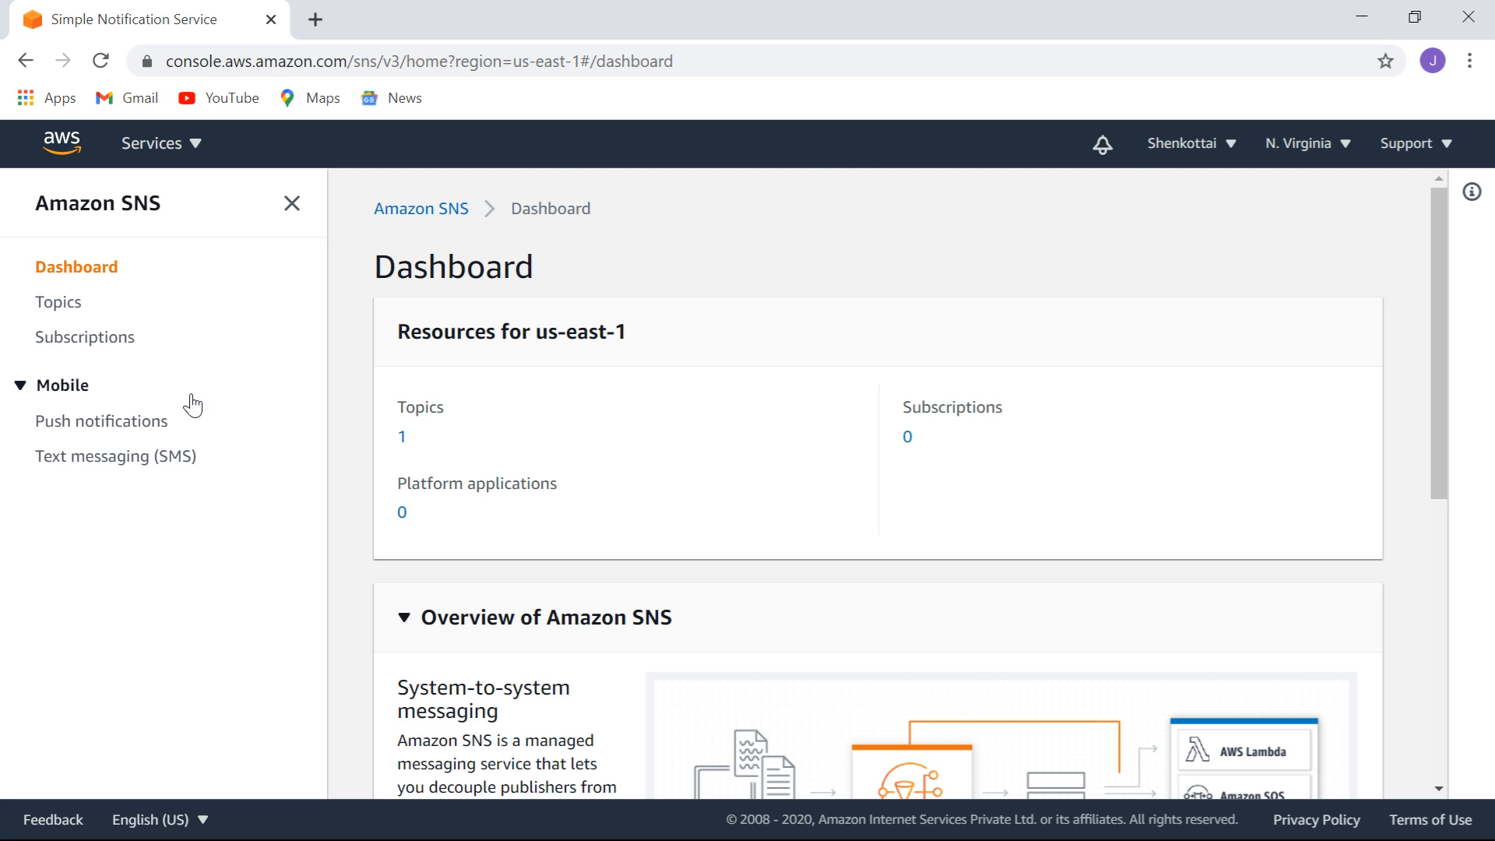
pyautogui.click(62, 308)
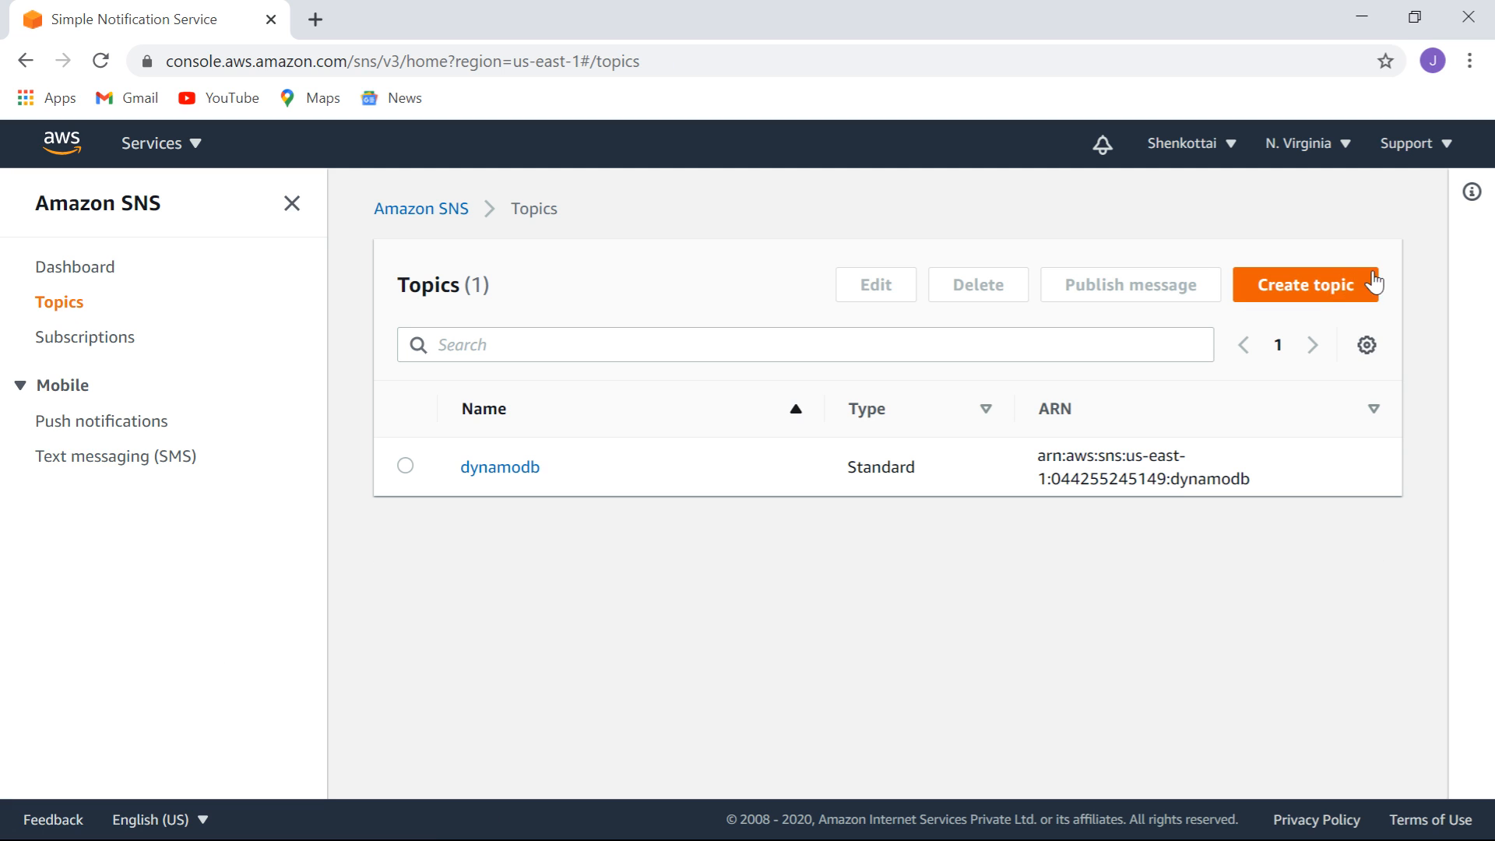
# Start a new Standard topic and name it mySNStopic.
pyautogui.click(1313, 294)
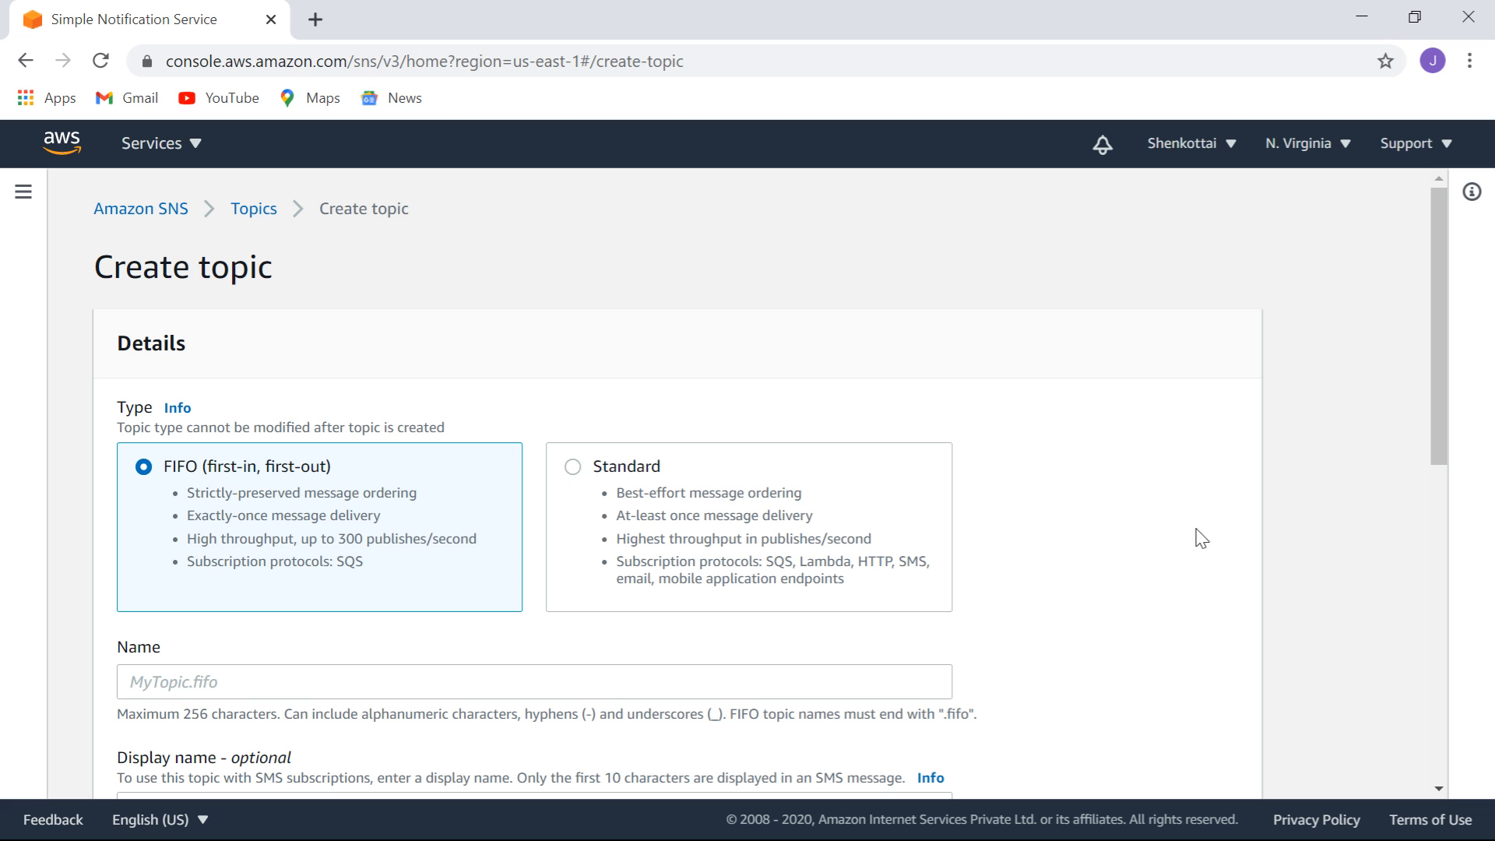
pyautogui.click(573, 467)
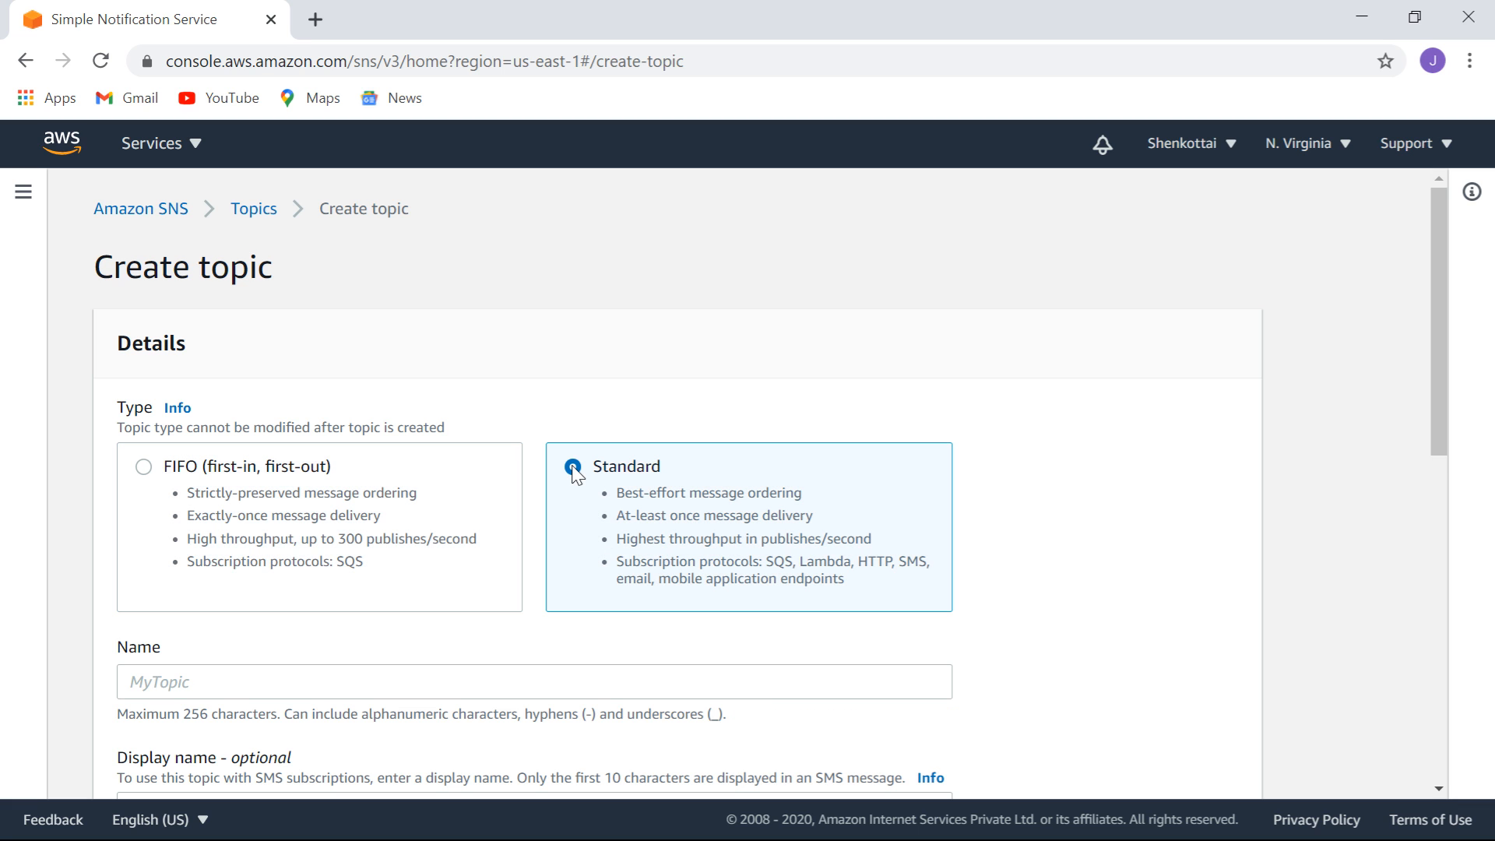
pyautogui.moveTo(1438, 290); pyautogui.dragTo(1451, 391)
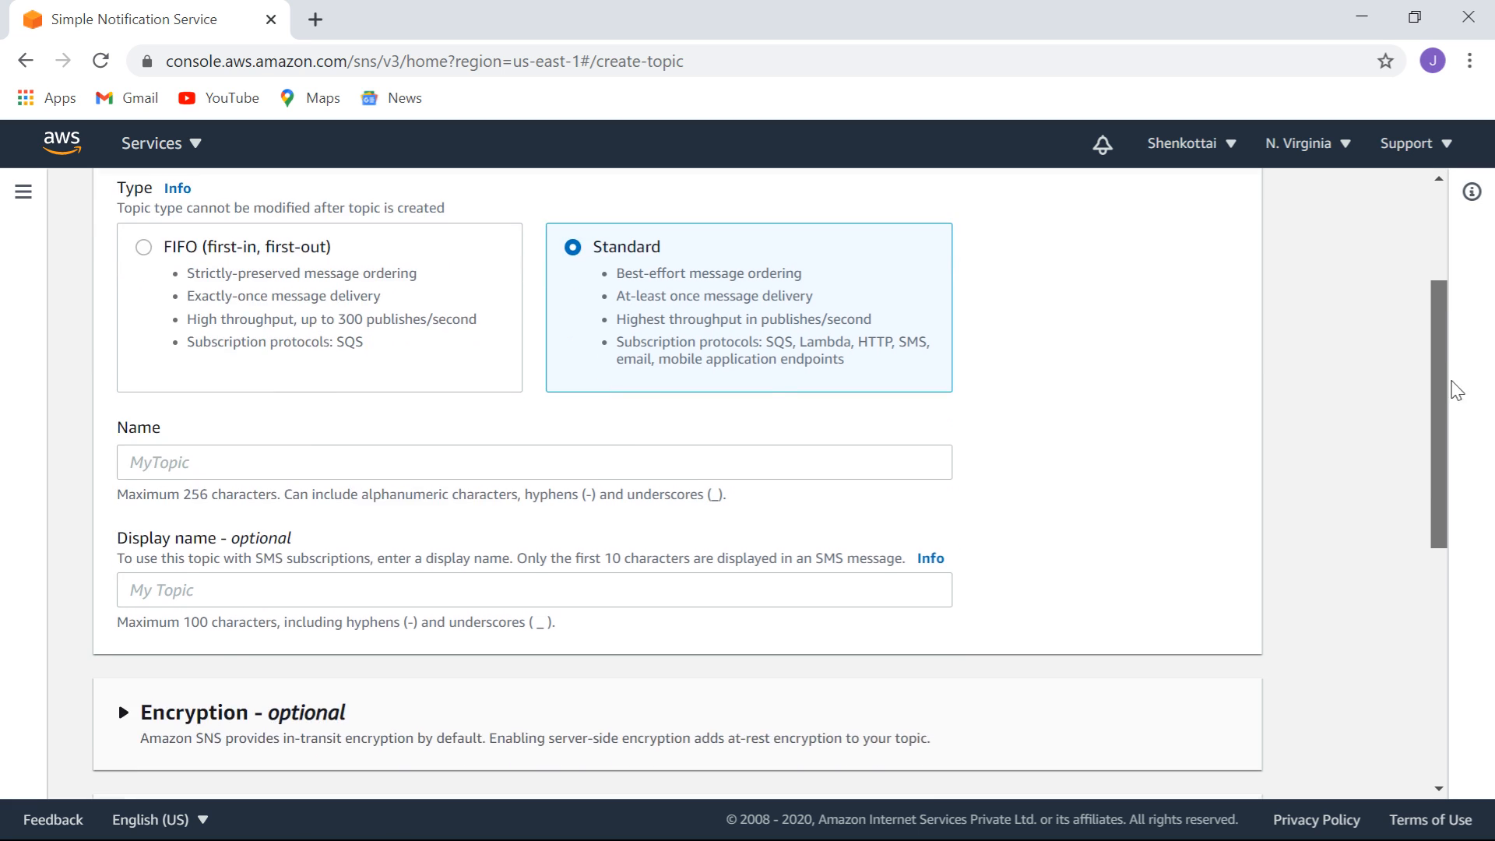
pyautogui.click(698, 461)
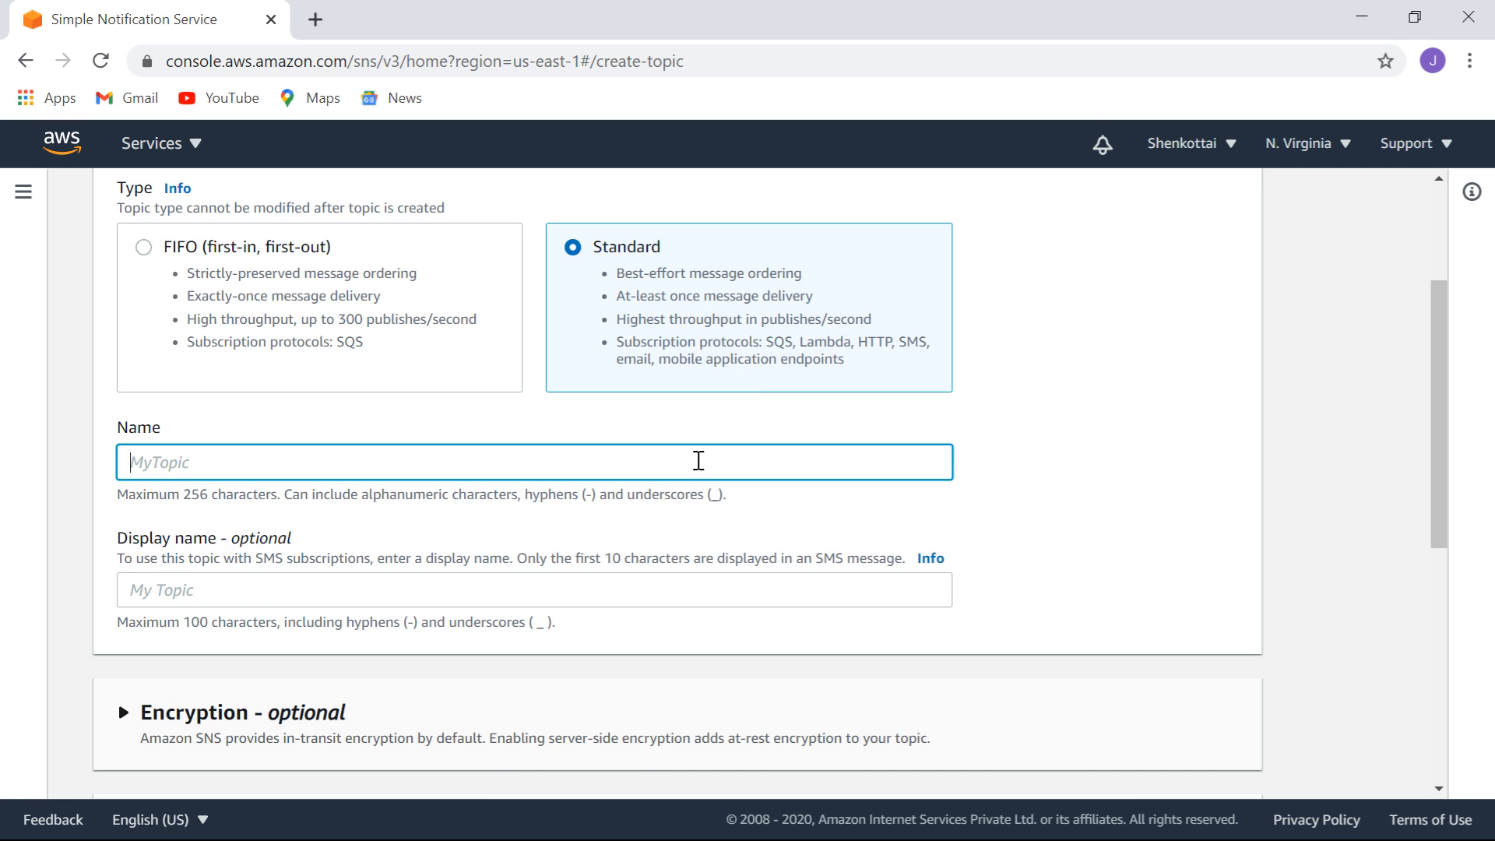
pyautogui.write('sNS')
pyautogui.press('BackSpace')
pyautogui.press('BackSpace')
pyautogui.press('BackSpace')
pyautogui.write('S')
pyautogui.press('Left')
pyautogui.press('Left')
pyautogui.press('Left')
pyautogui.press('Home')
pyautogui.write('my')
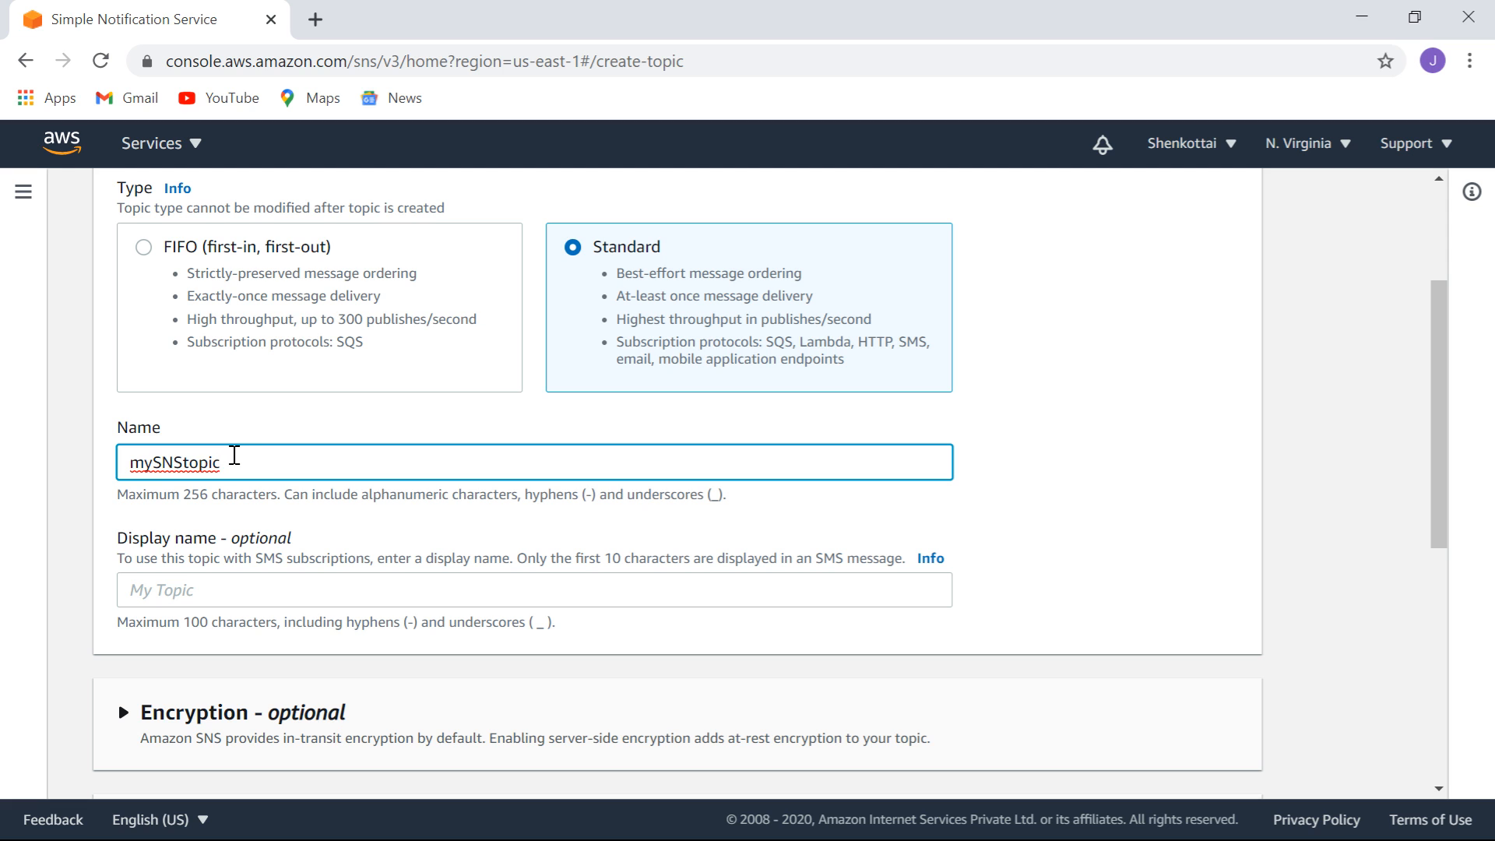
# Copy mySNStopic into the Display name field and create the topic.
pyautogui.moveTo(234, 456); pyautogui.dragTo(81, 487)
pyautogui.hotkey('ctrl', 'c')
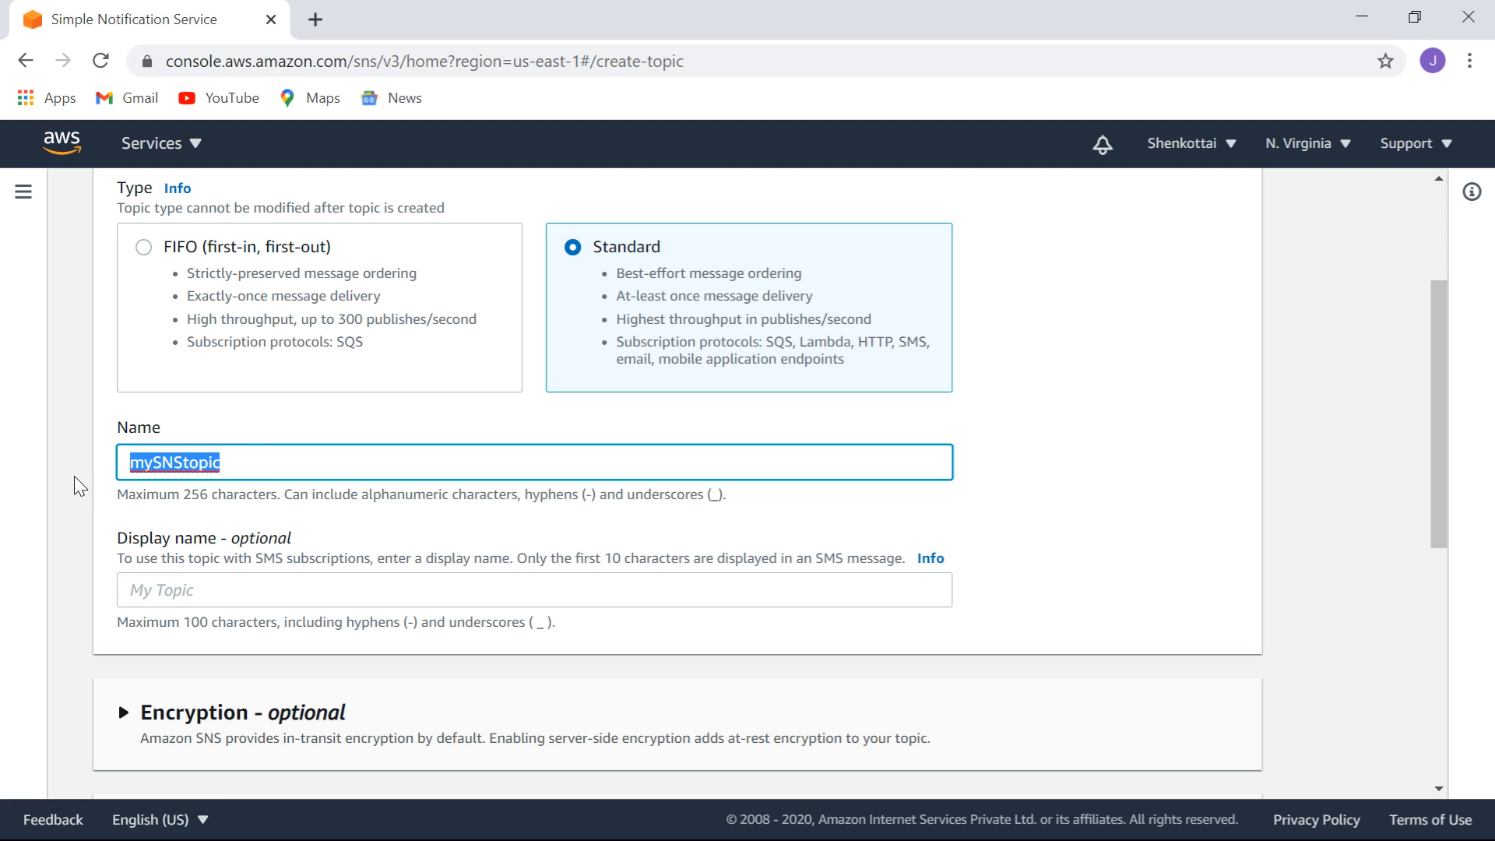
pyautogui.click(274, 589)
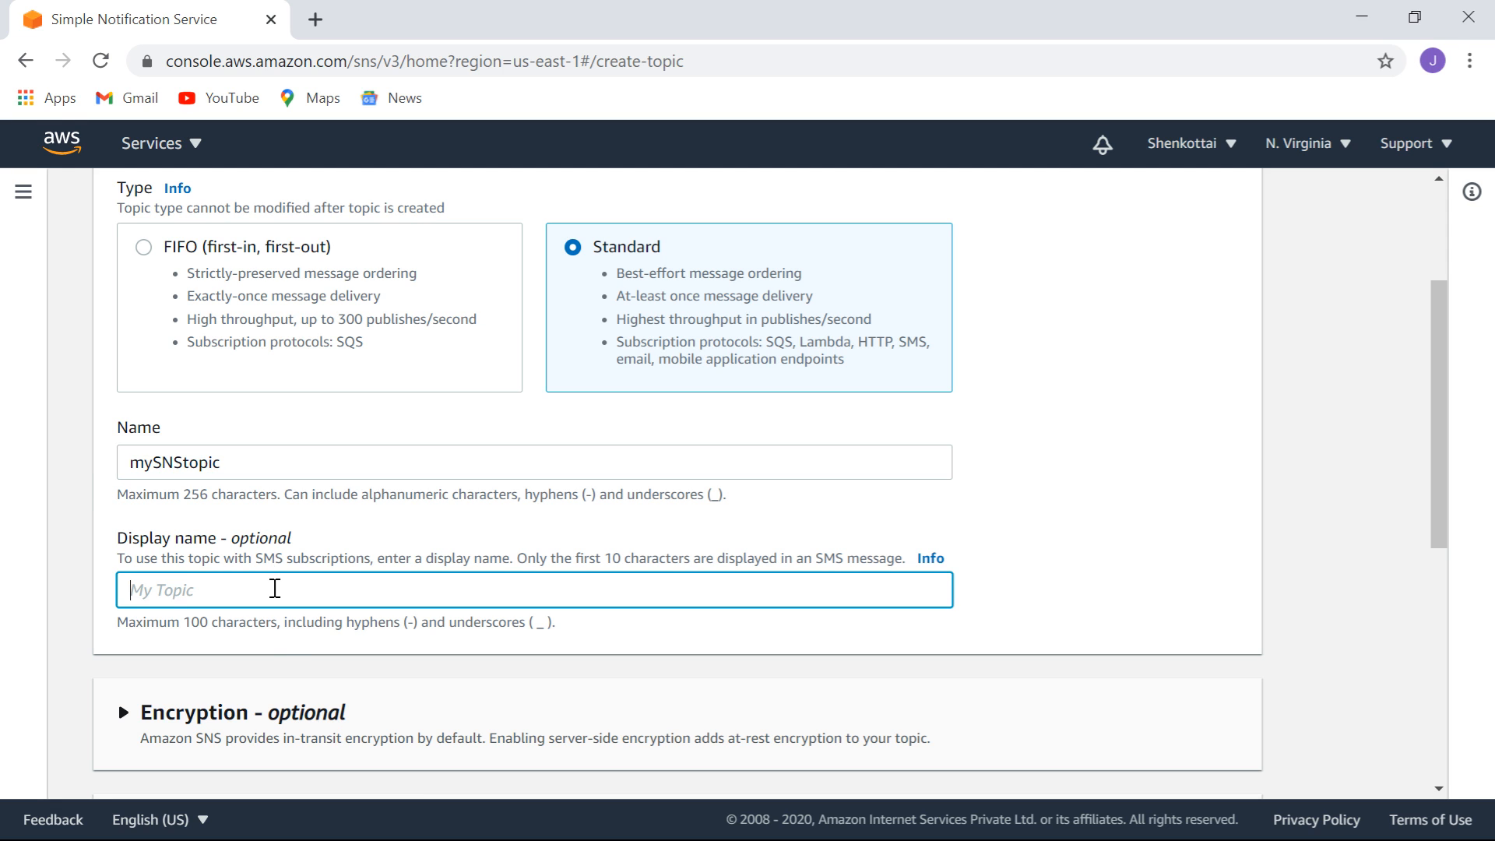
pyautogui.hotkey('ctrl', 'v')
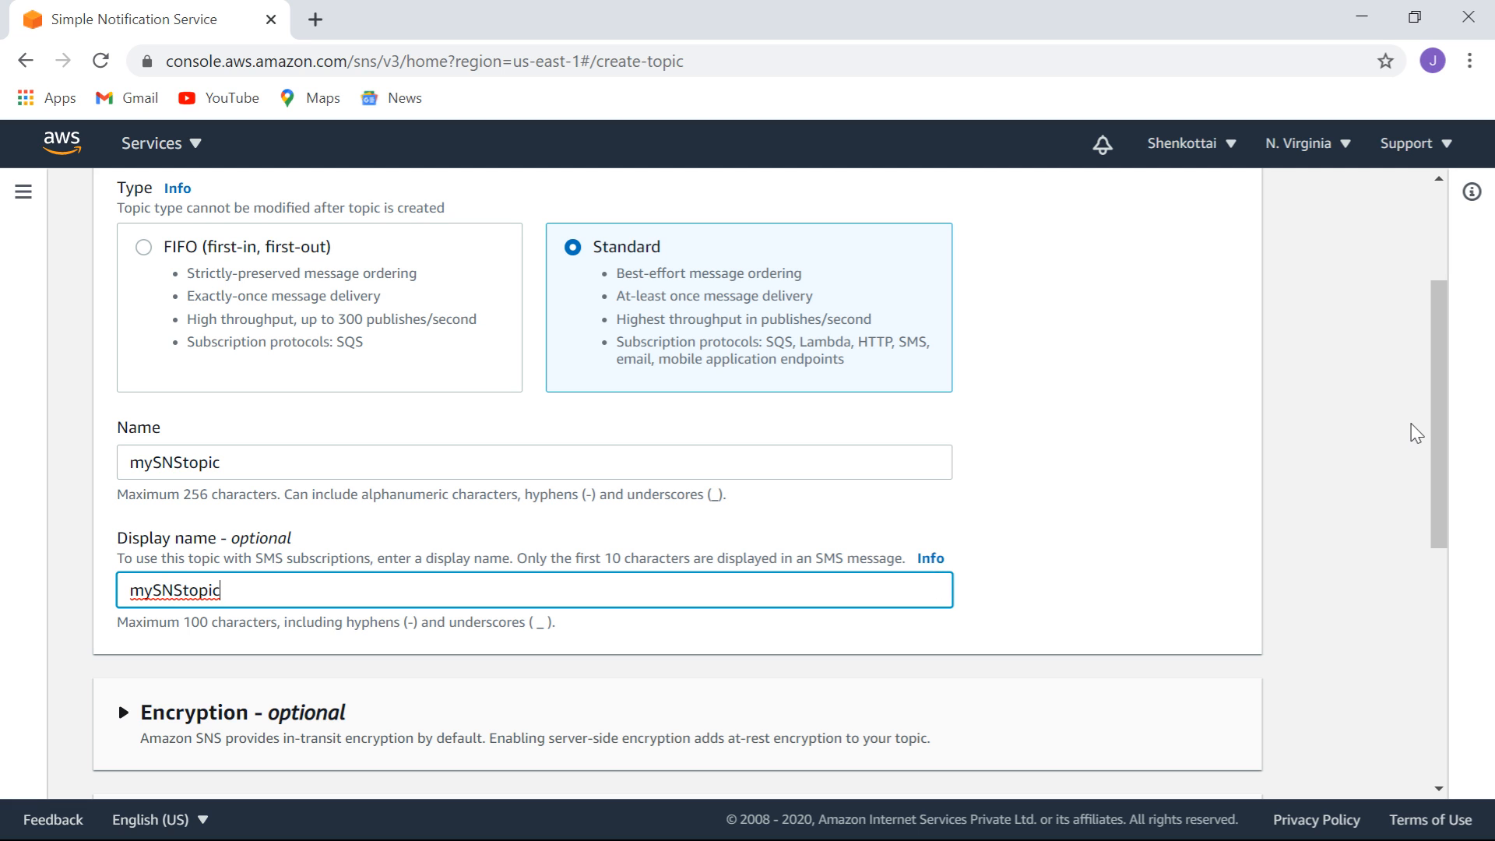
pyautogui.click(1450, 416)
pyautogui.moveTo(1450, 416); pyautogui.dragTo(1232, 557)
pyautogui.click(1231, 557)
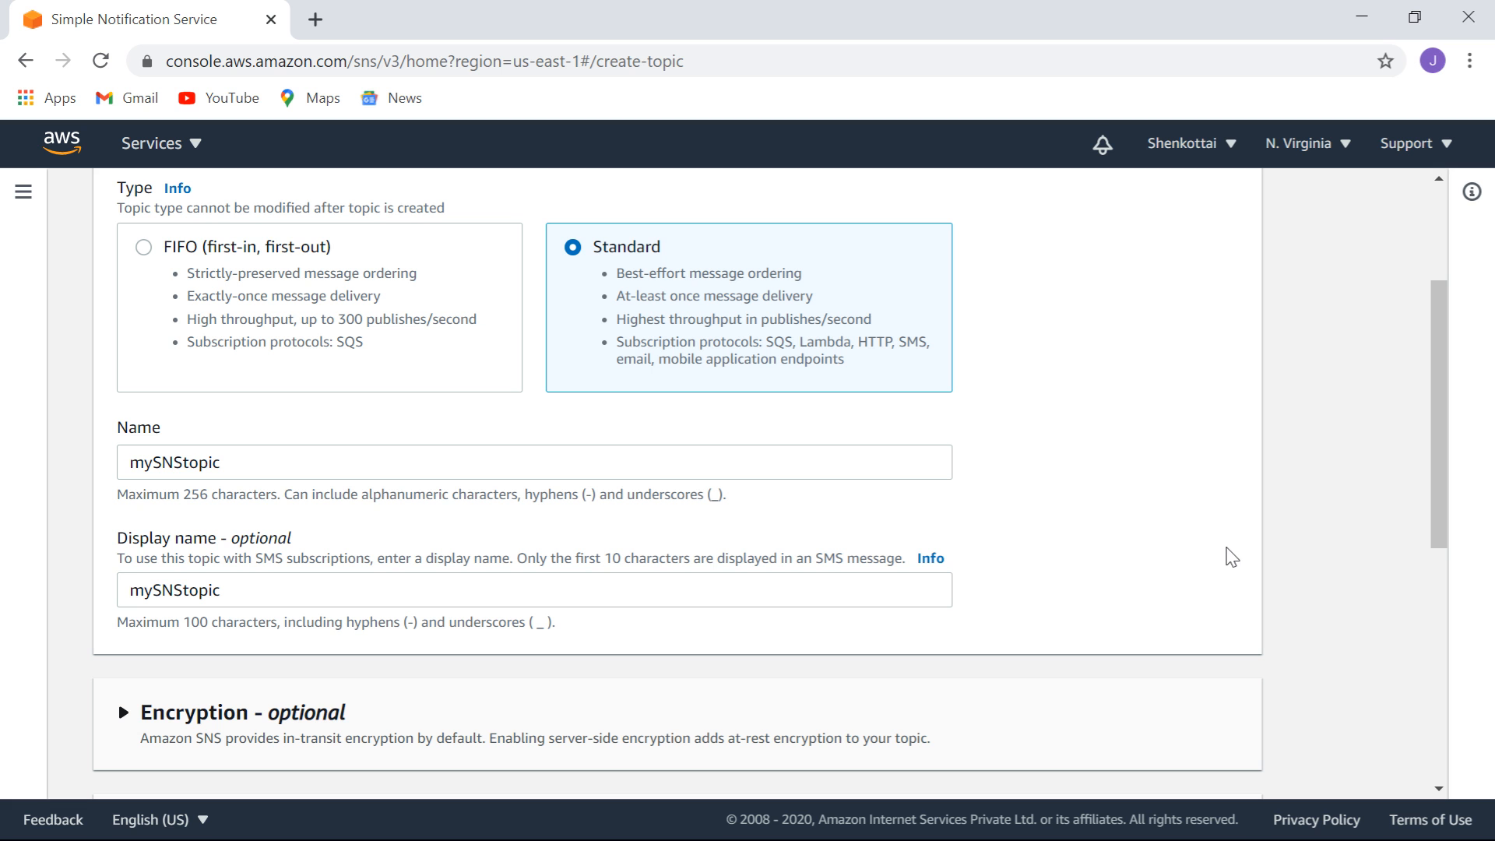
pyautogui.moveTo(1442, 408); pyautogui.dragTo(1480, 612)
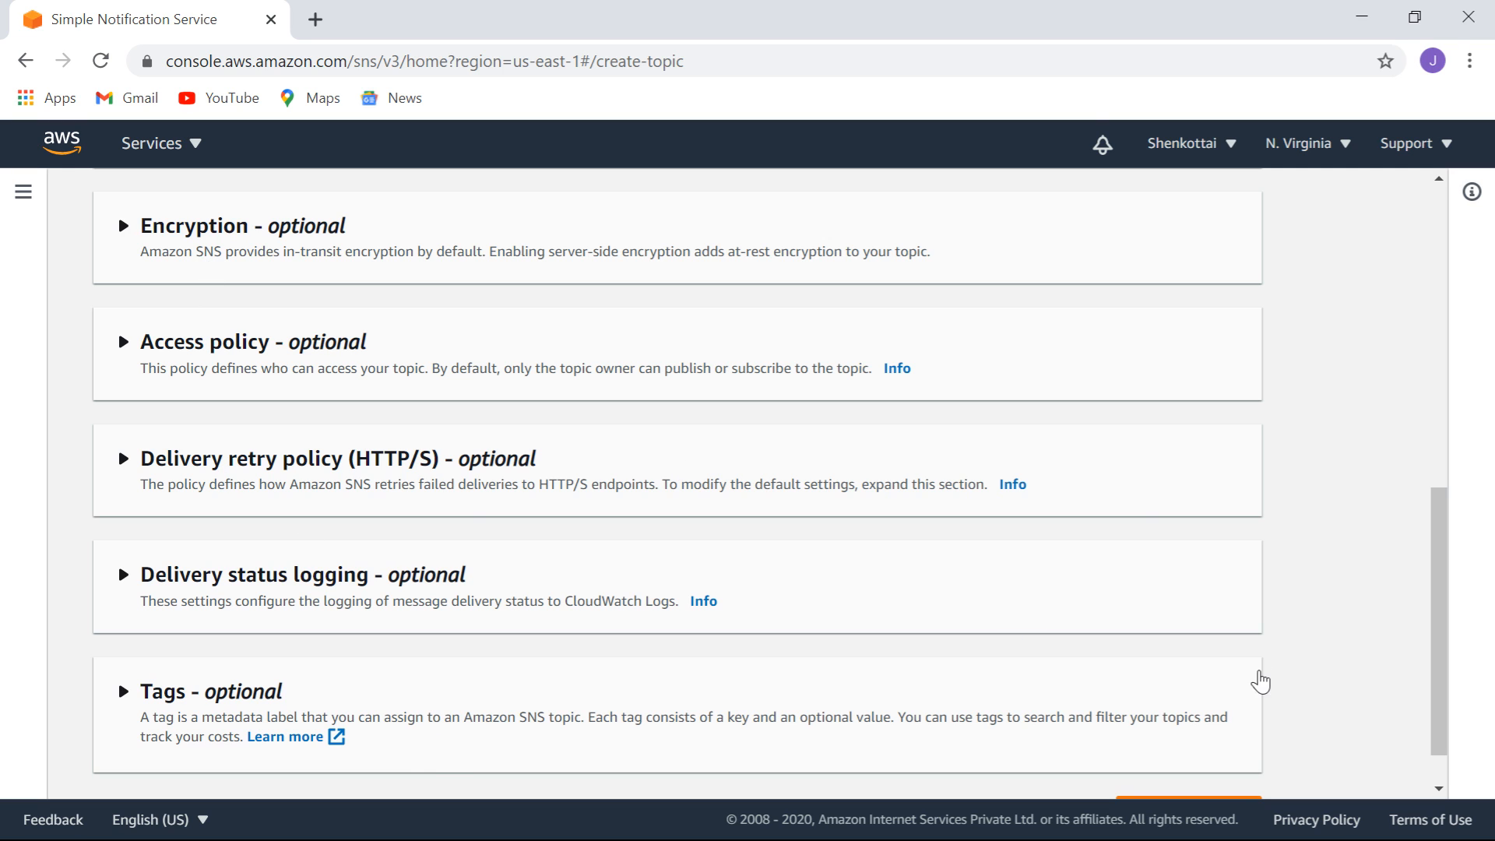
pyautogui.scroll(-1, 1432, 553)
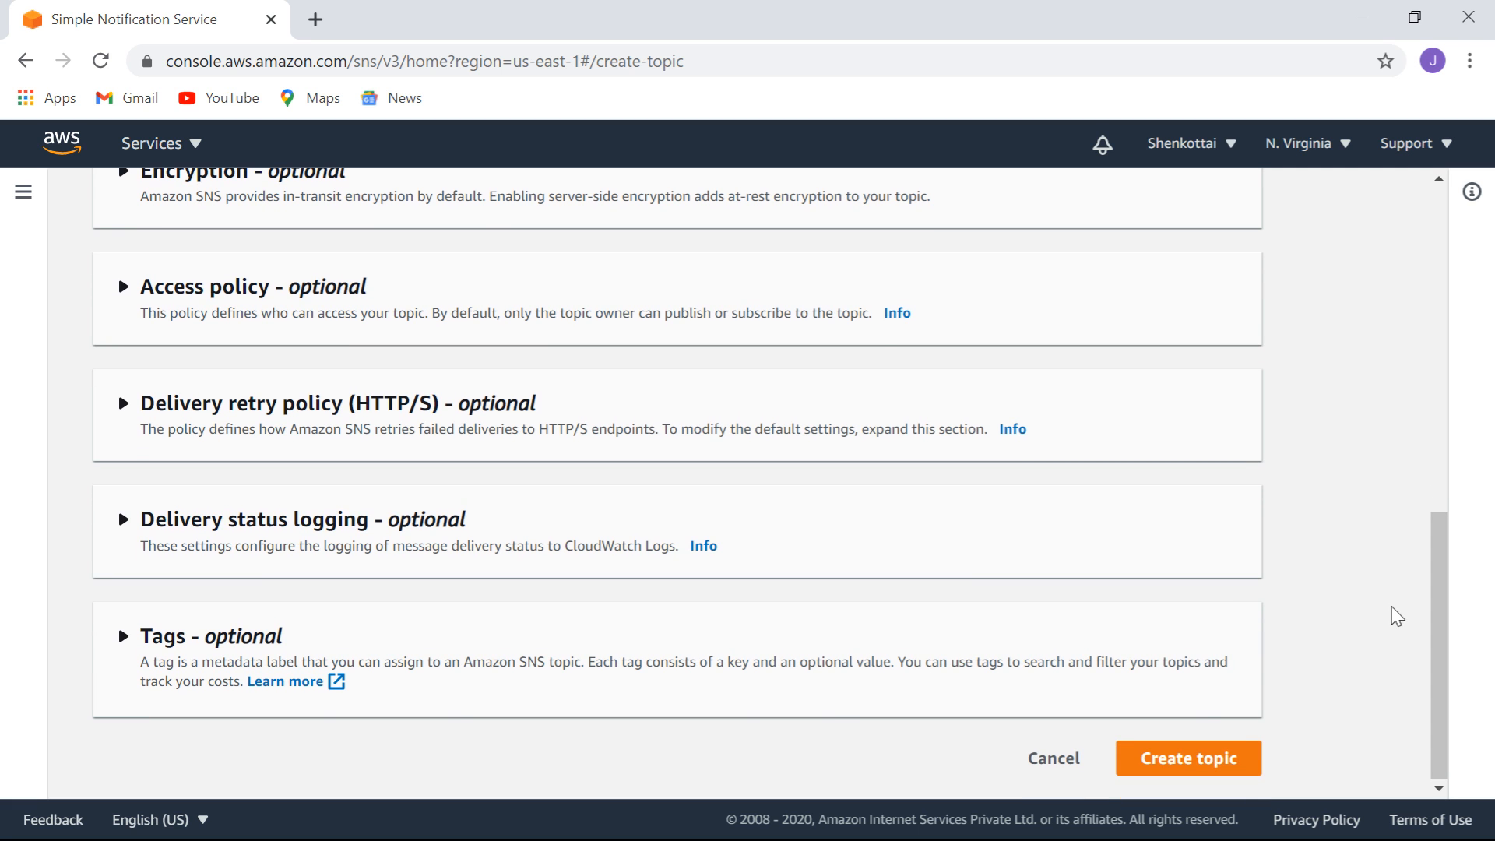
pyautogui.click(1179, 763)
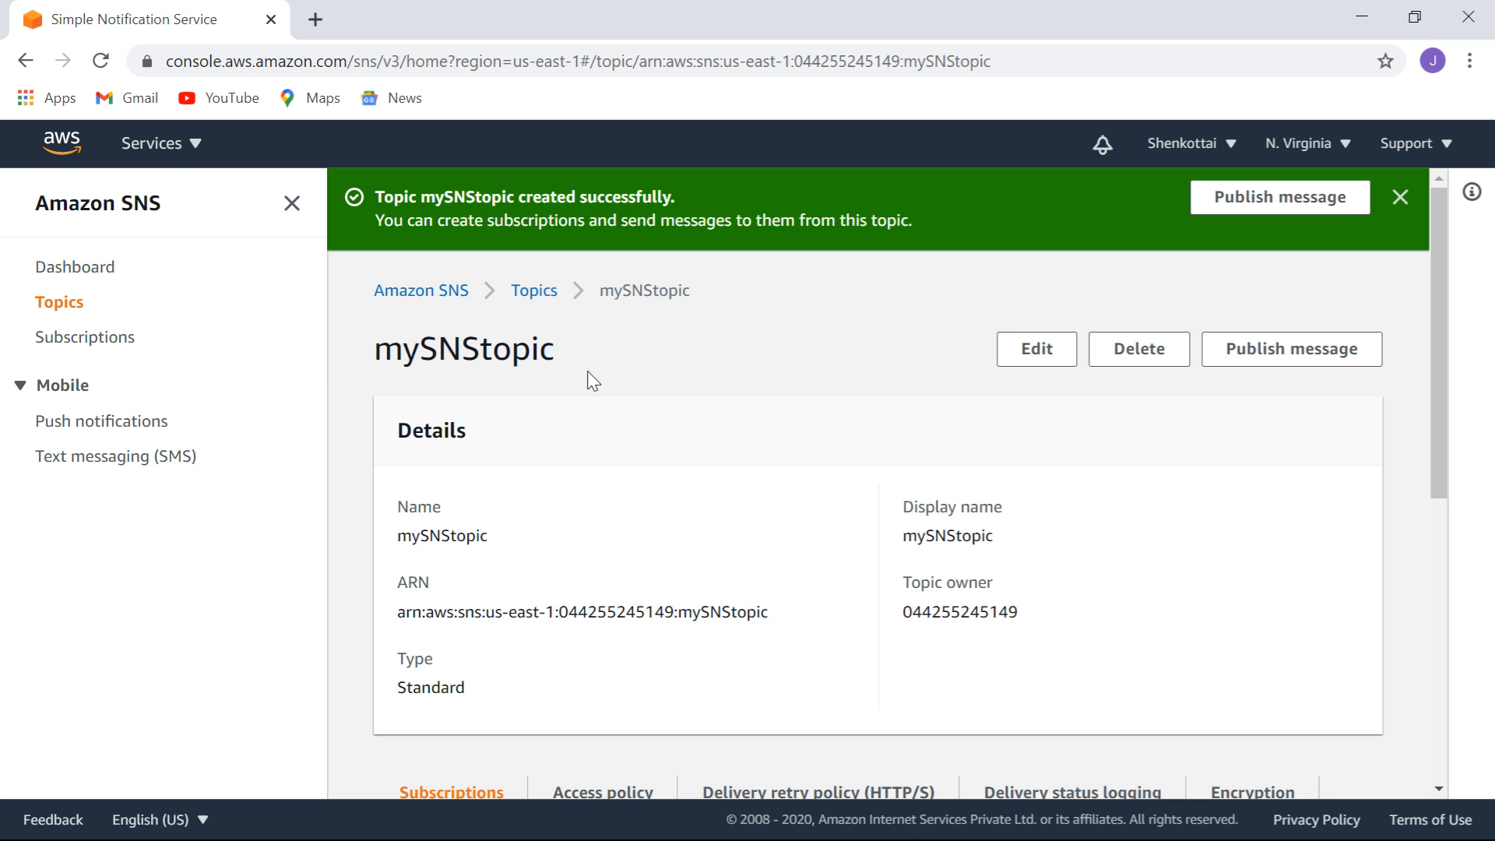
# Open mySNStopic's details from the Topics list, then return to the list.
pyautogui.click(54, 311)
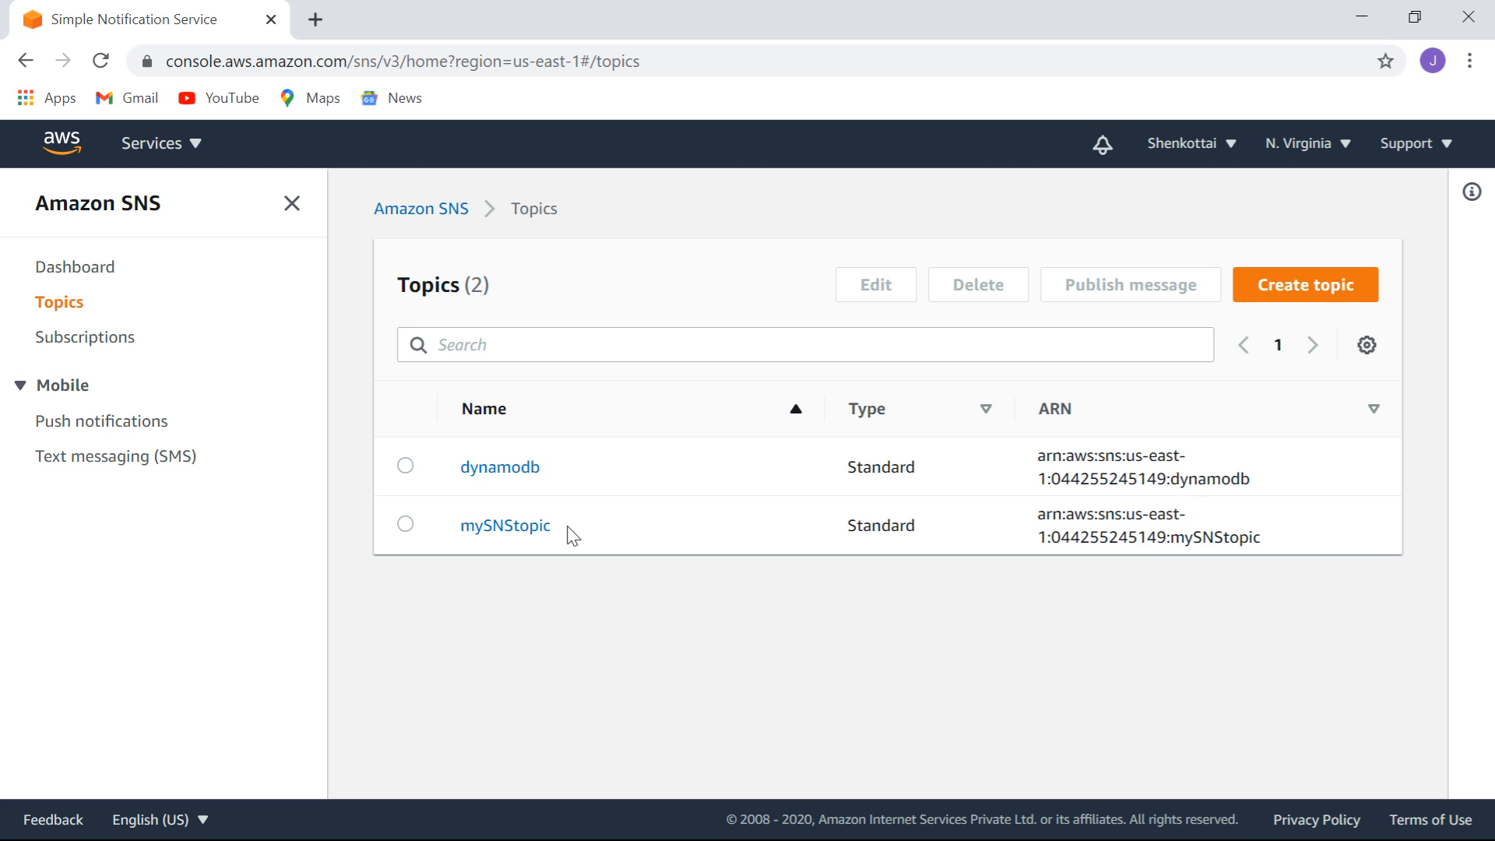
pyautogui.click(403, 528)
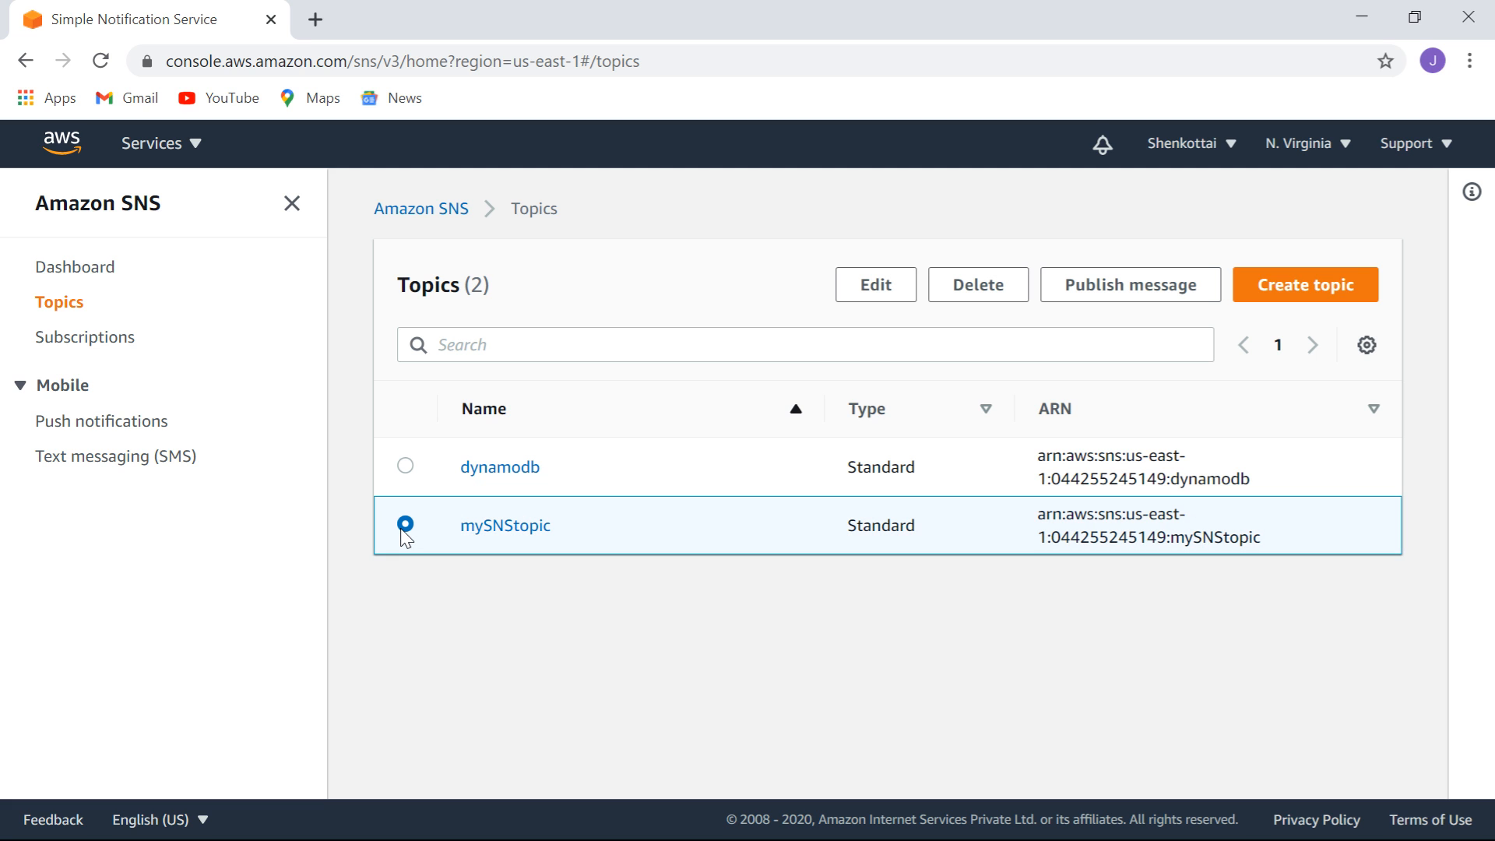
pyautogui.click(517, 534)
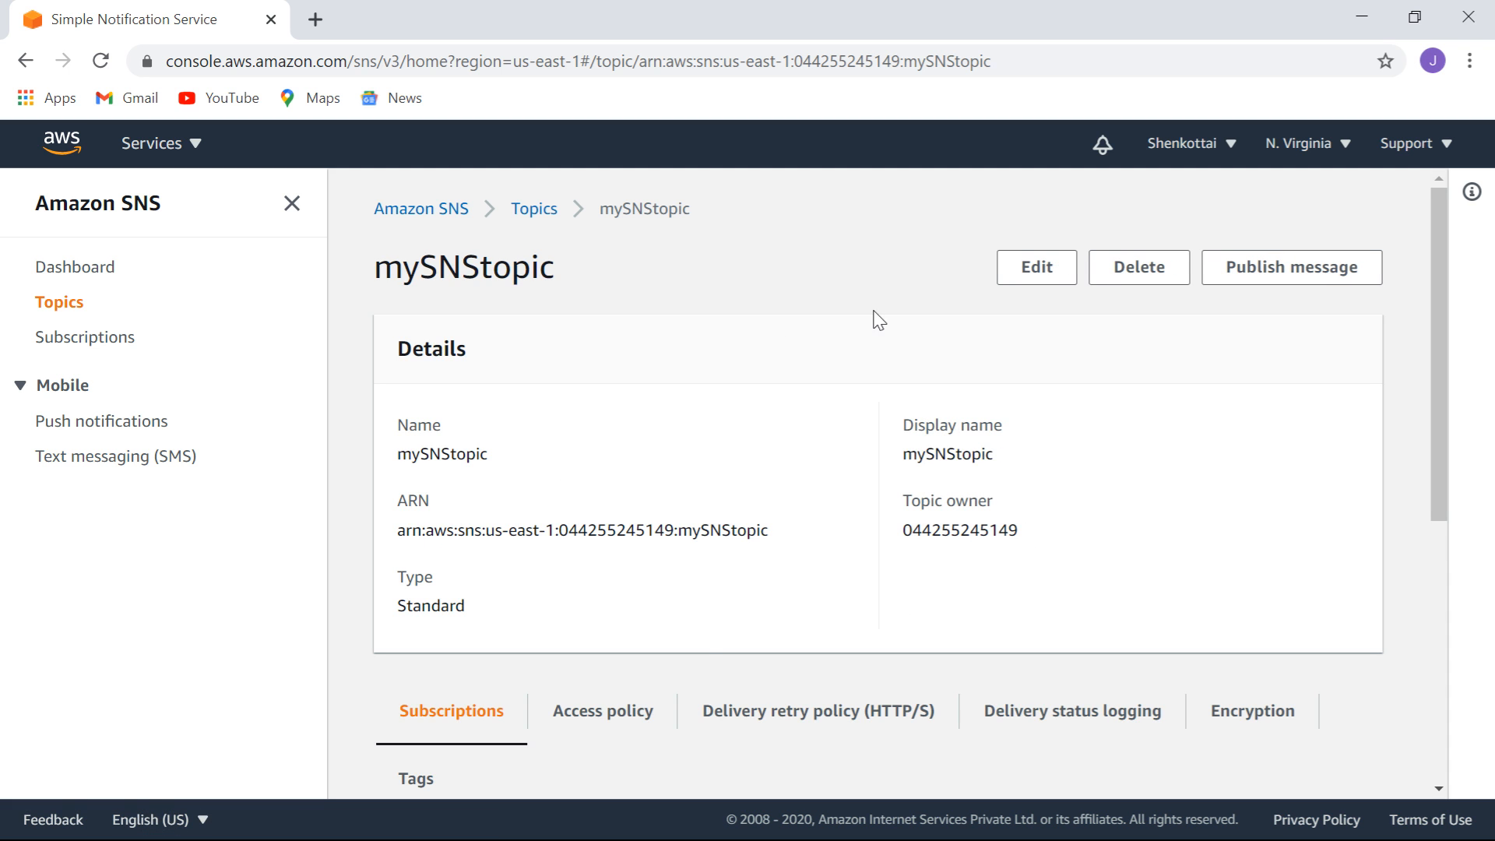
pyautogui.click(534, 209)
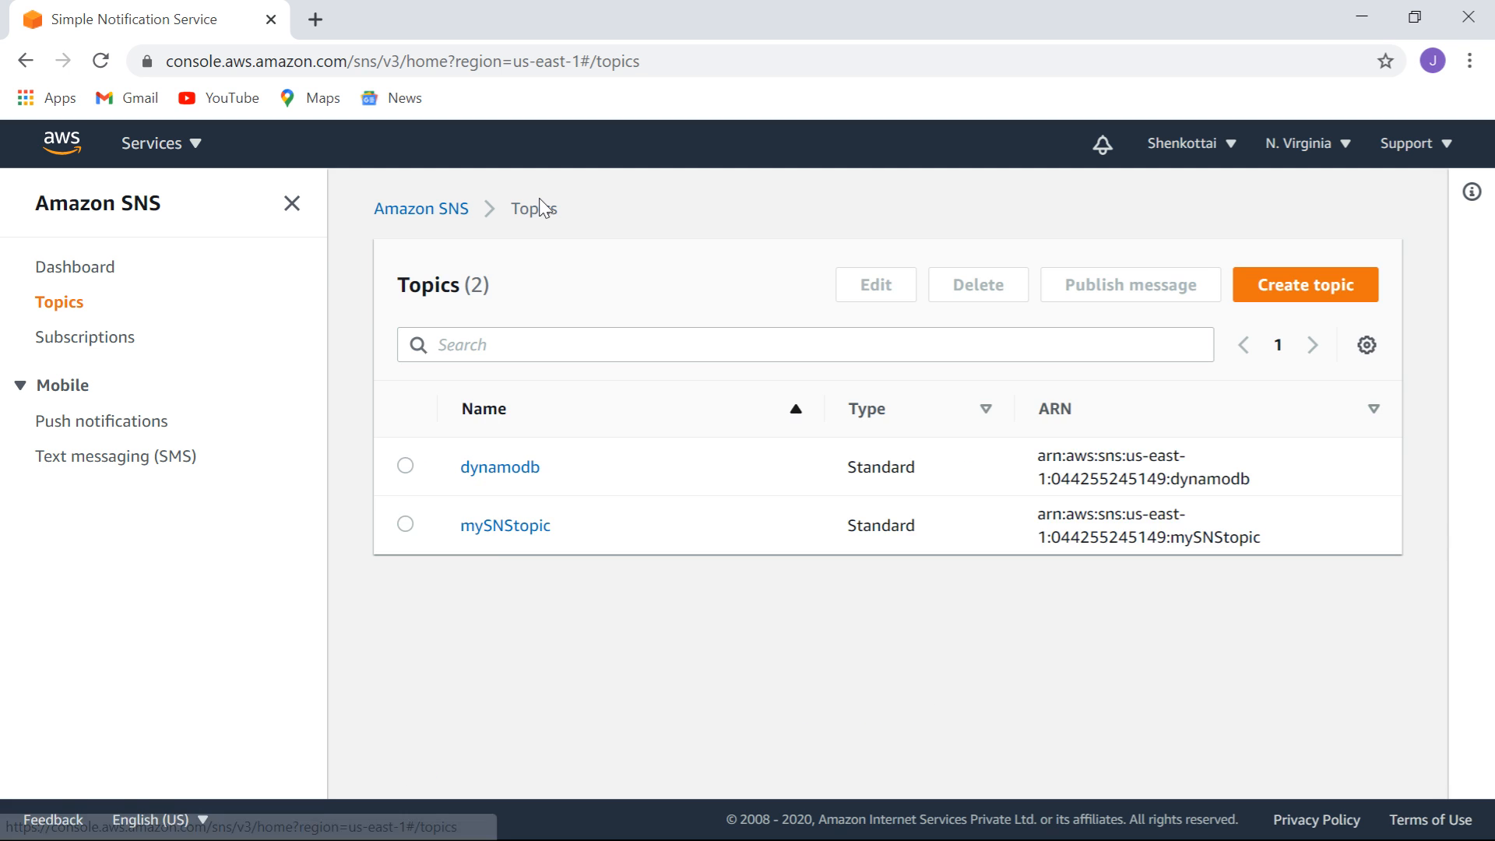
# Go to the empty Subscriptions list and begin a new subscription.
pyautogui.click(55, 345)
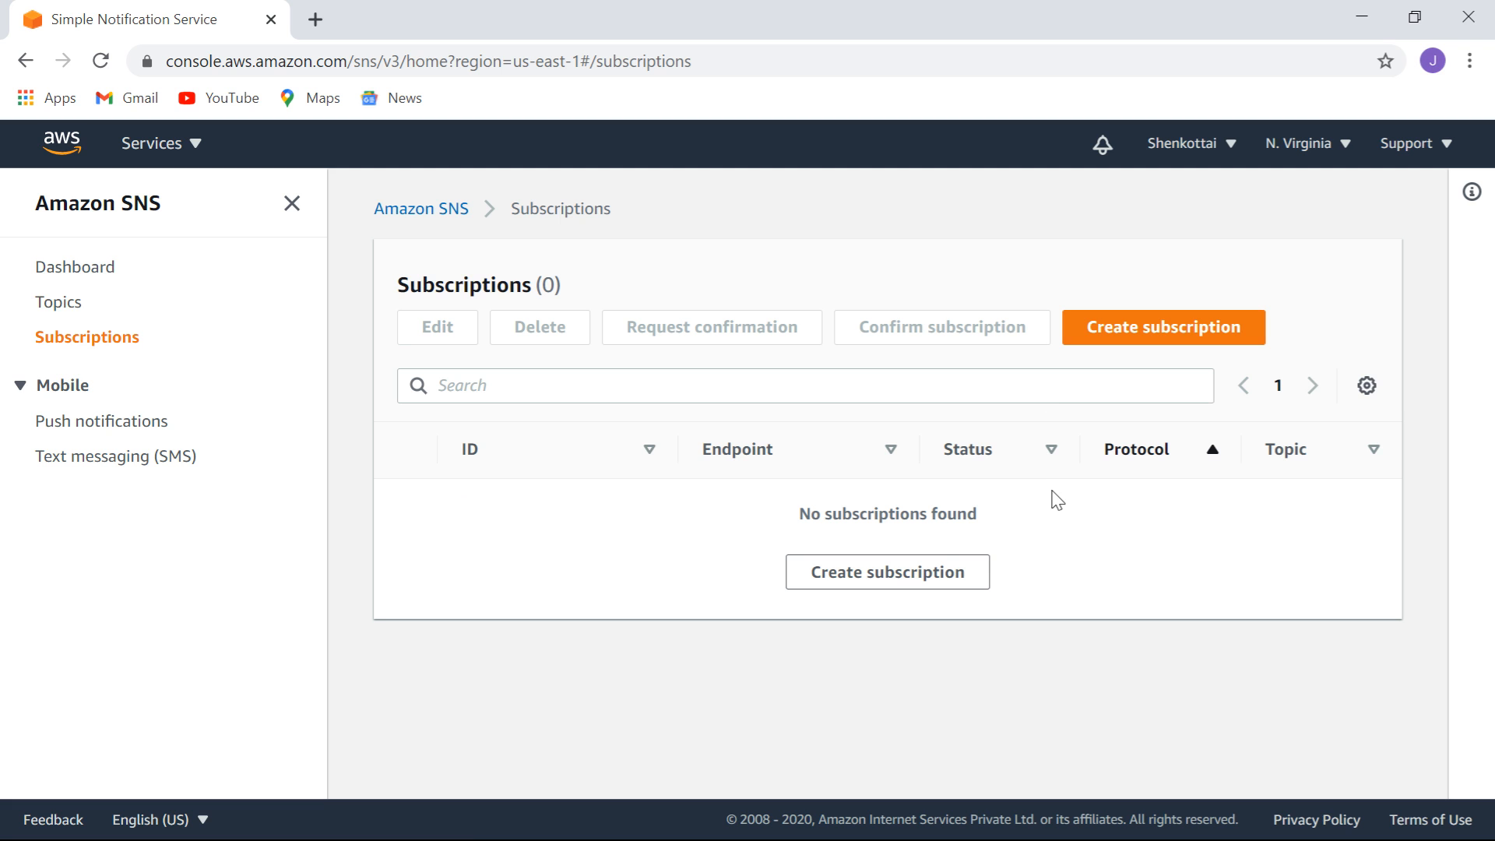
pyautogui.click(65, 314)
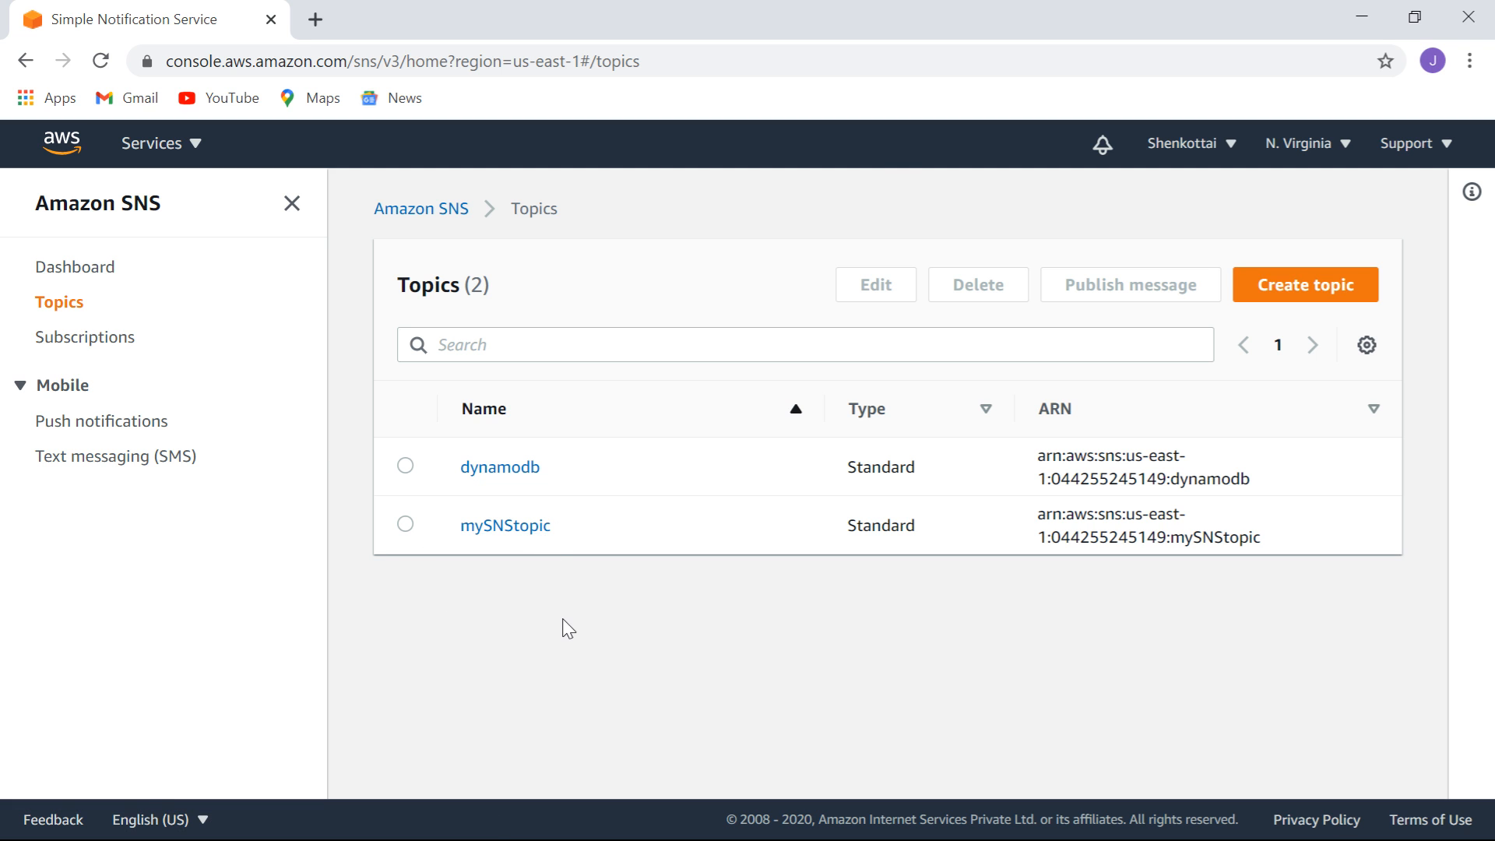
pyautogui.click(123, 340)
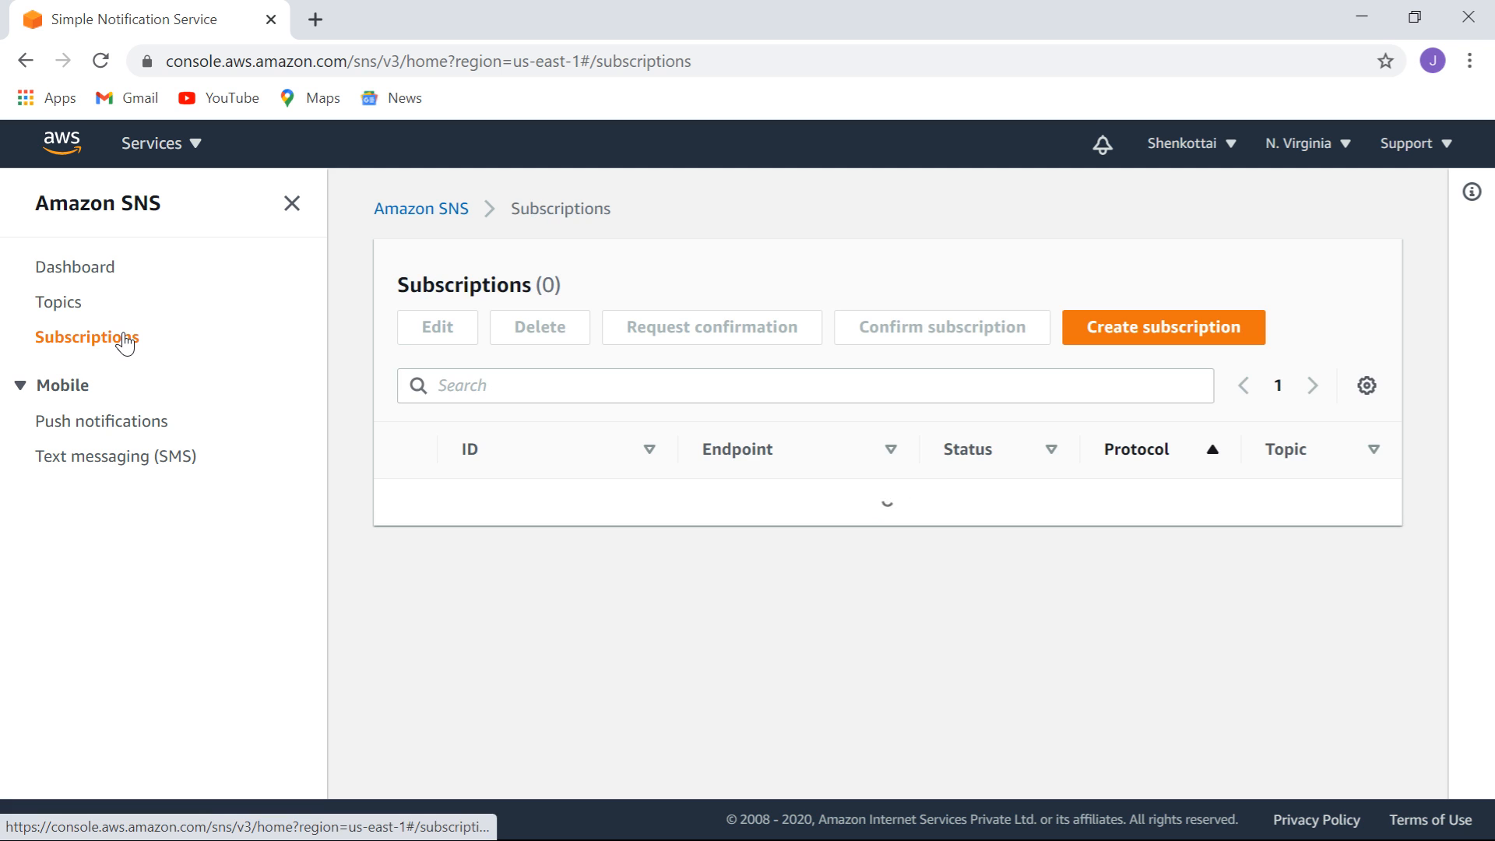
pyautogui.click(1162, 328)
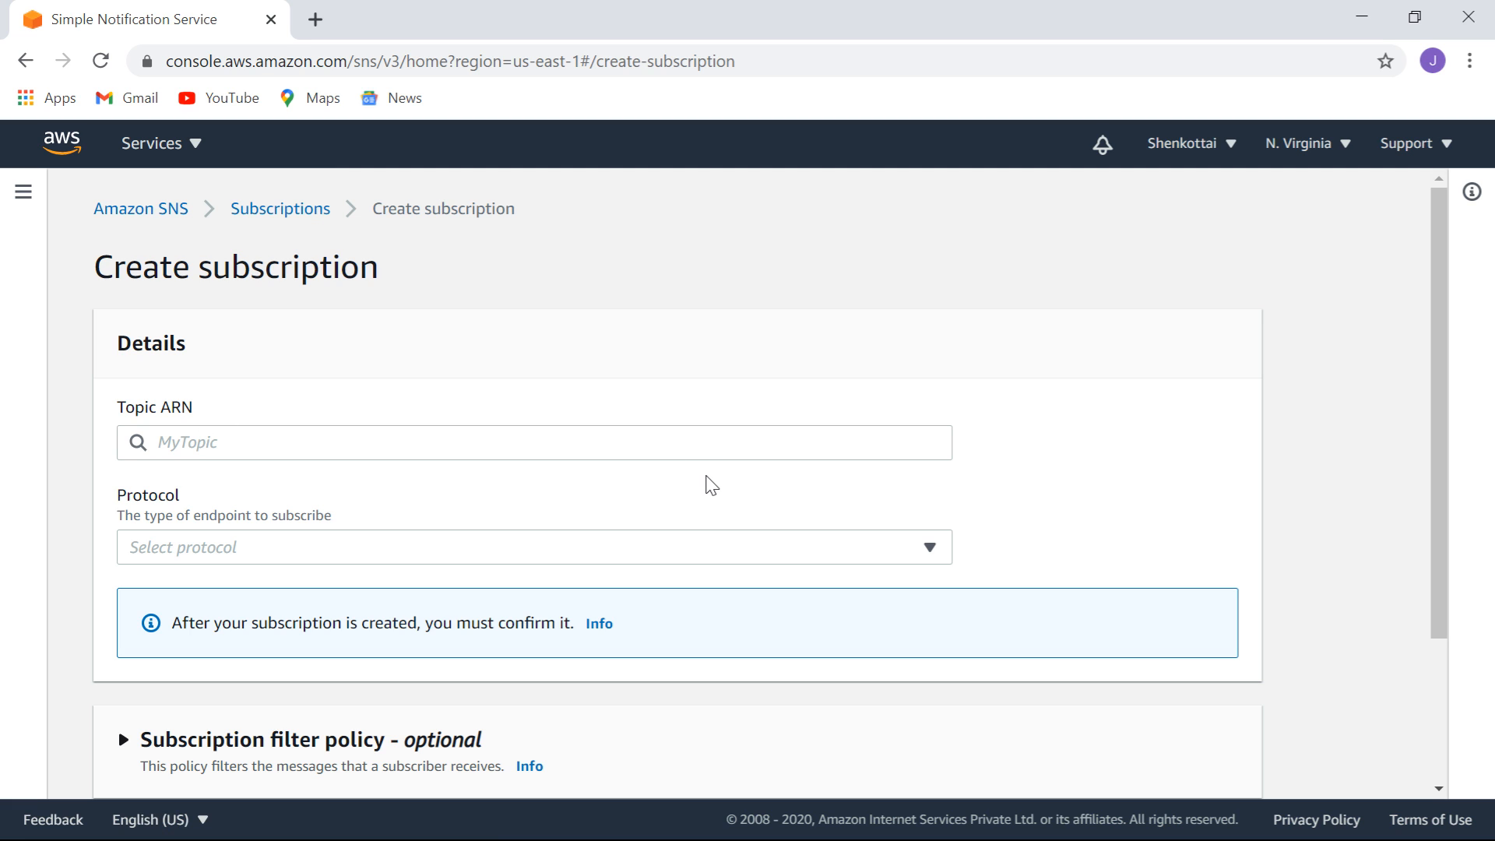
# Subscribe the subscriber's e-mail address to mySNStopic using the Email protocol.
pyautogui.click(629, 441)
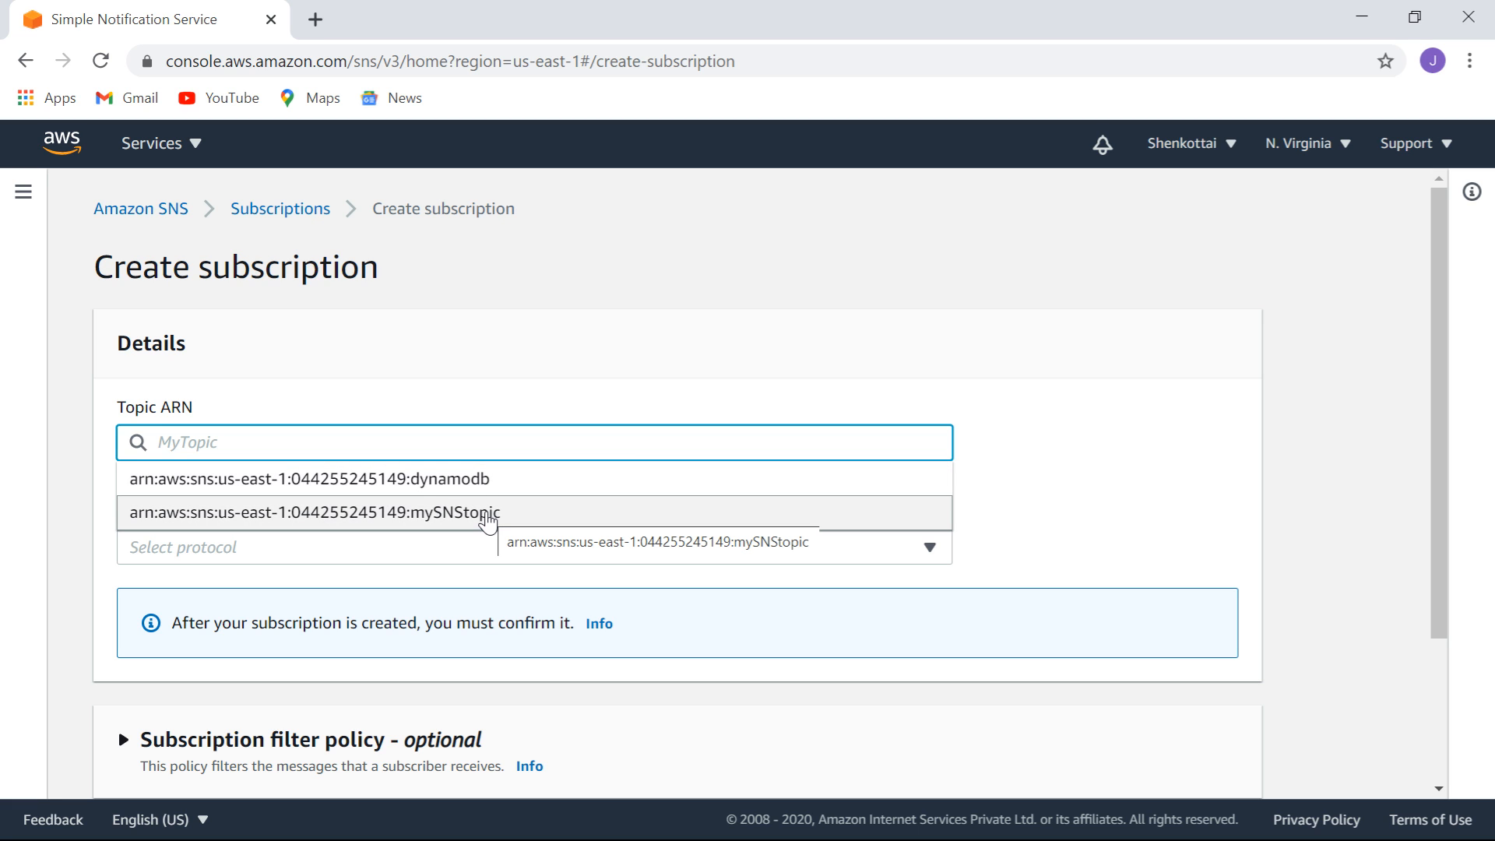
pyautogui.click(489, 514)
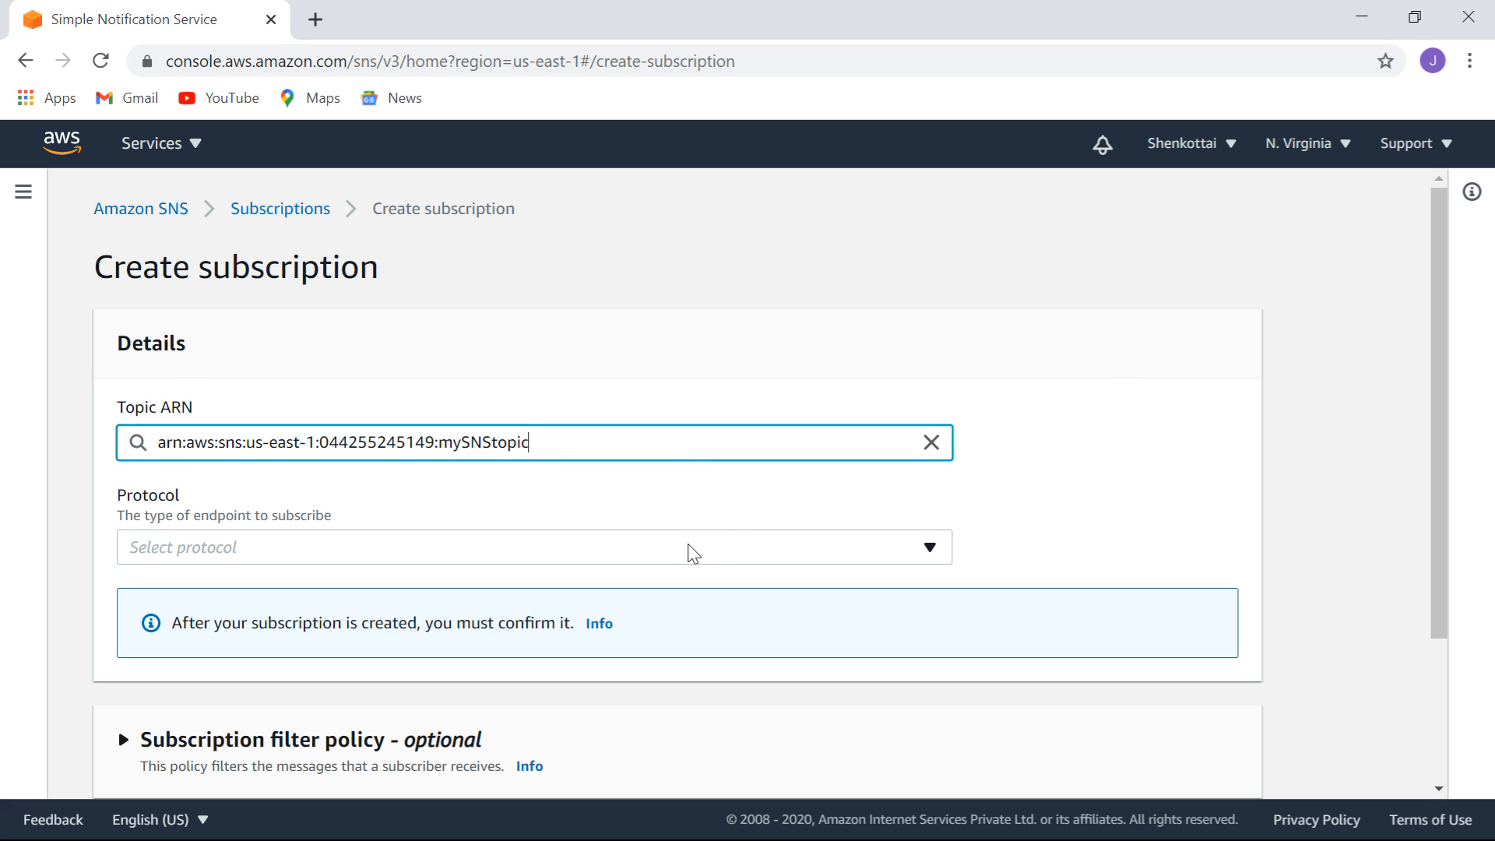
pyautogui.click(685, 554)
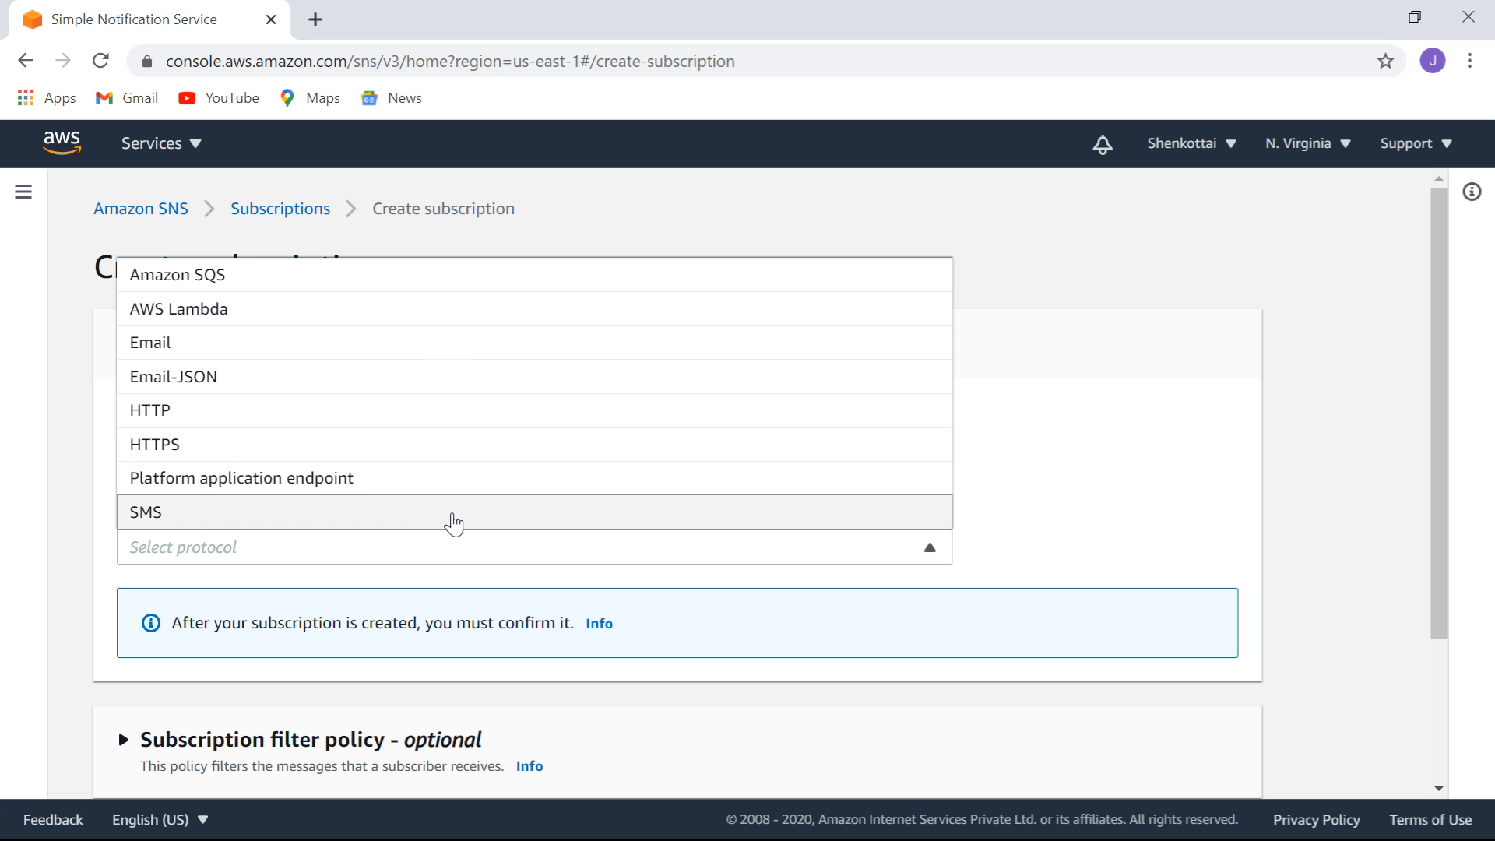
pyautogui.click(458, 352)
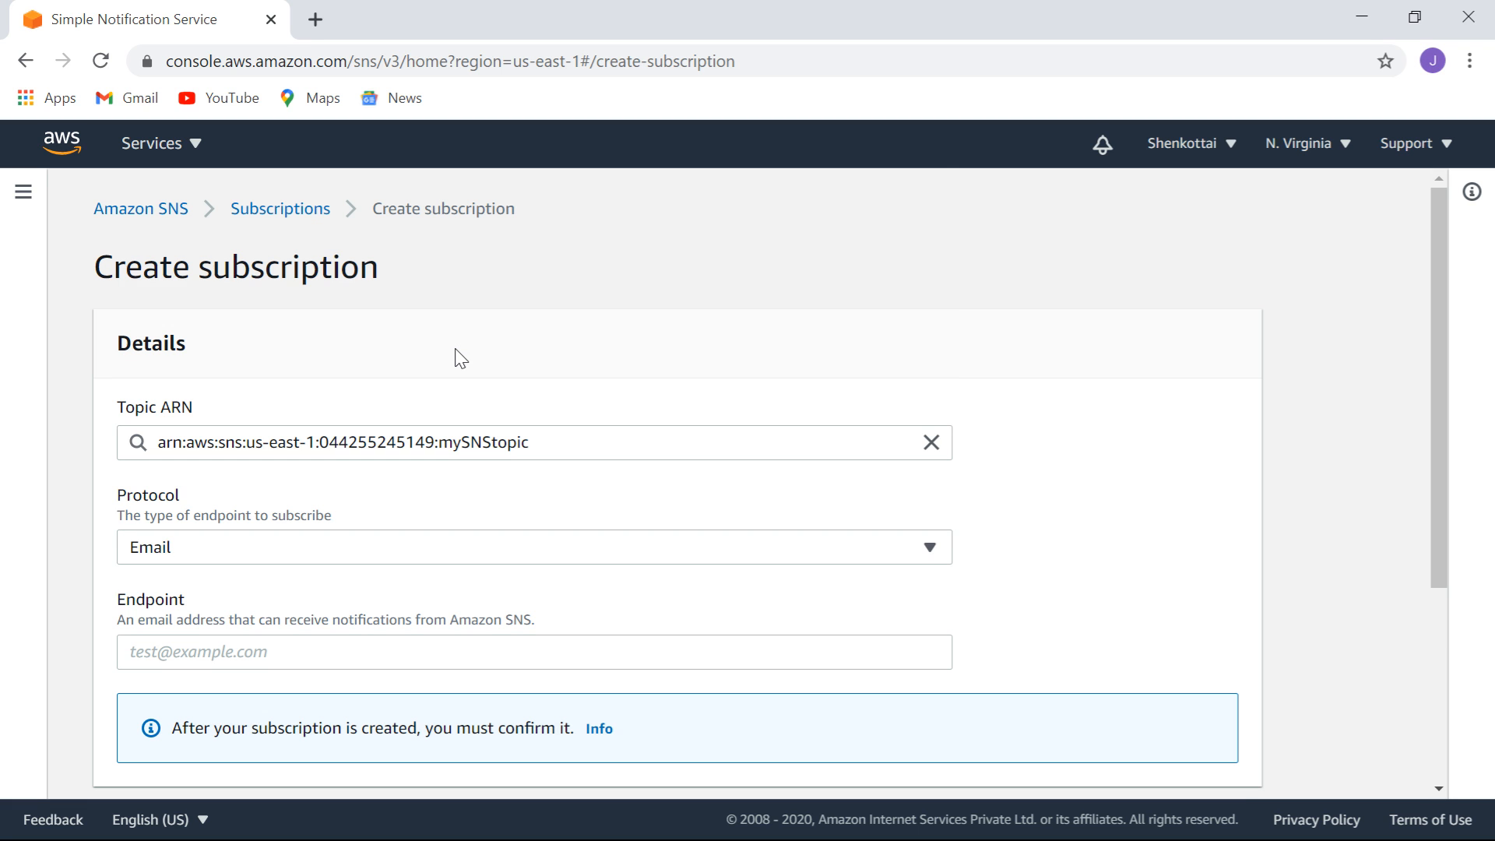
pyautogui.click(512, 653)
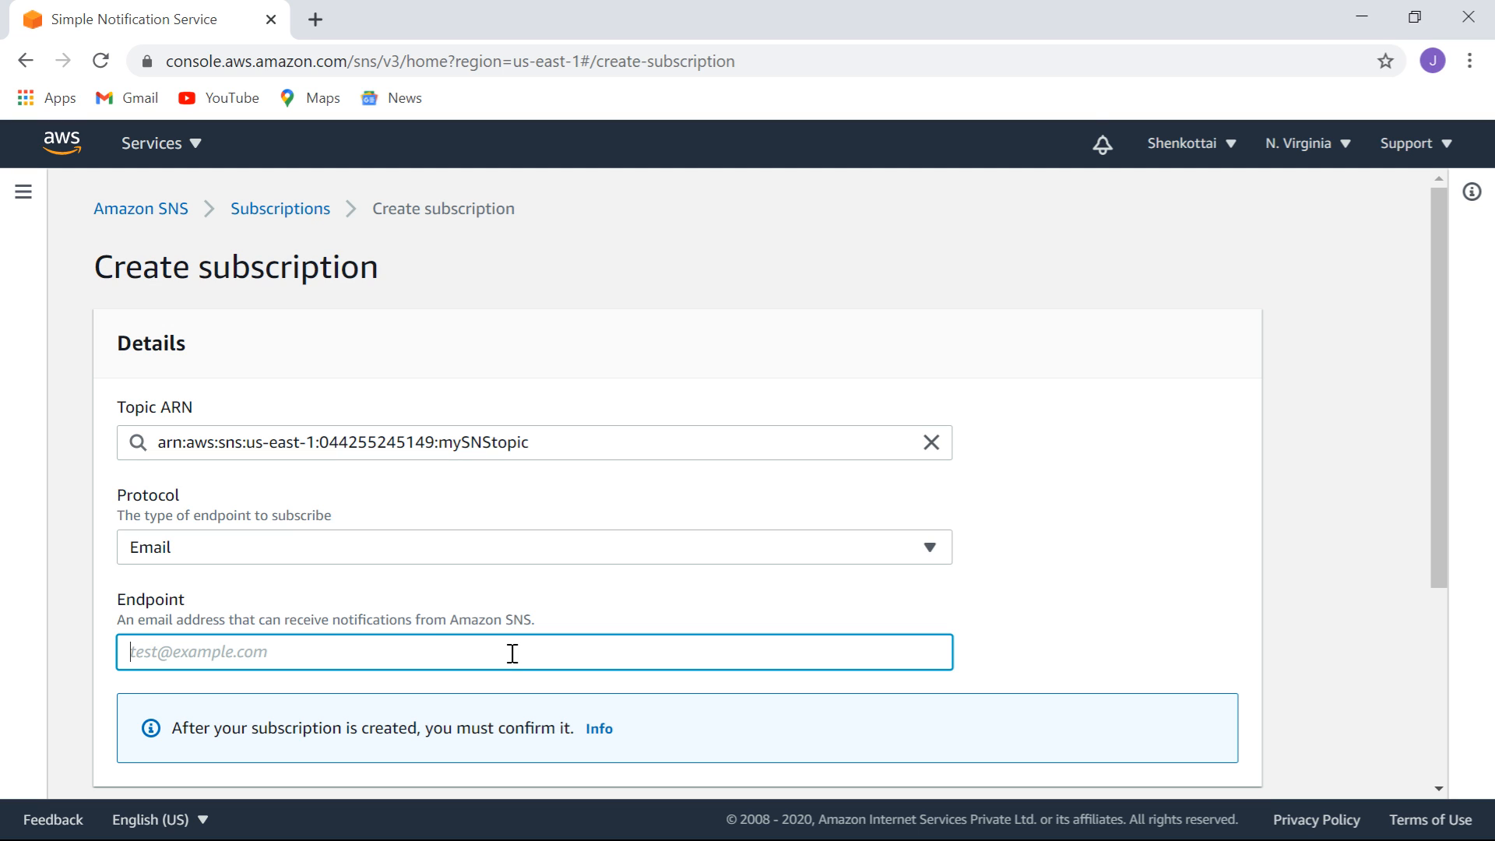
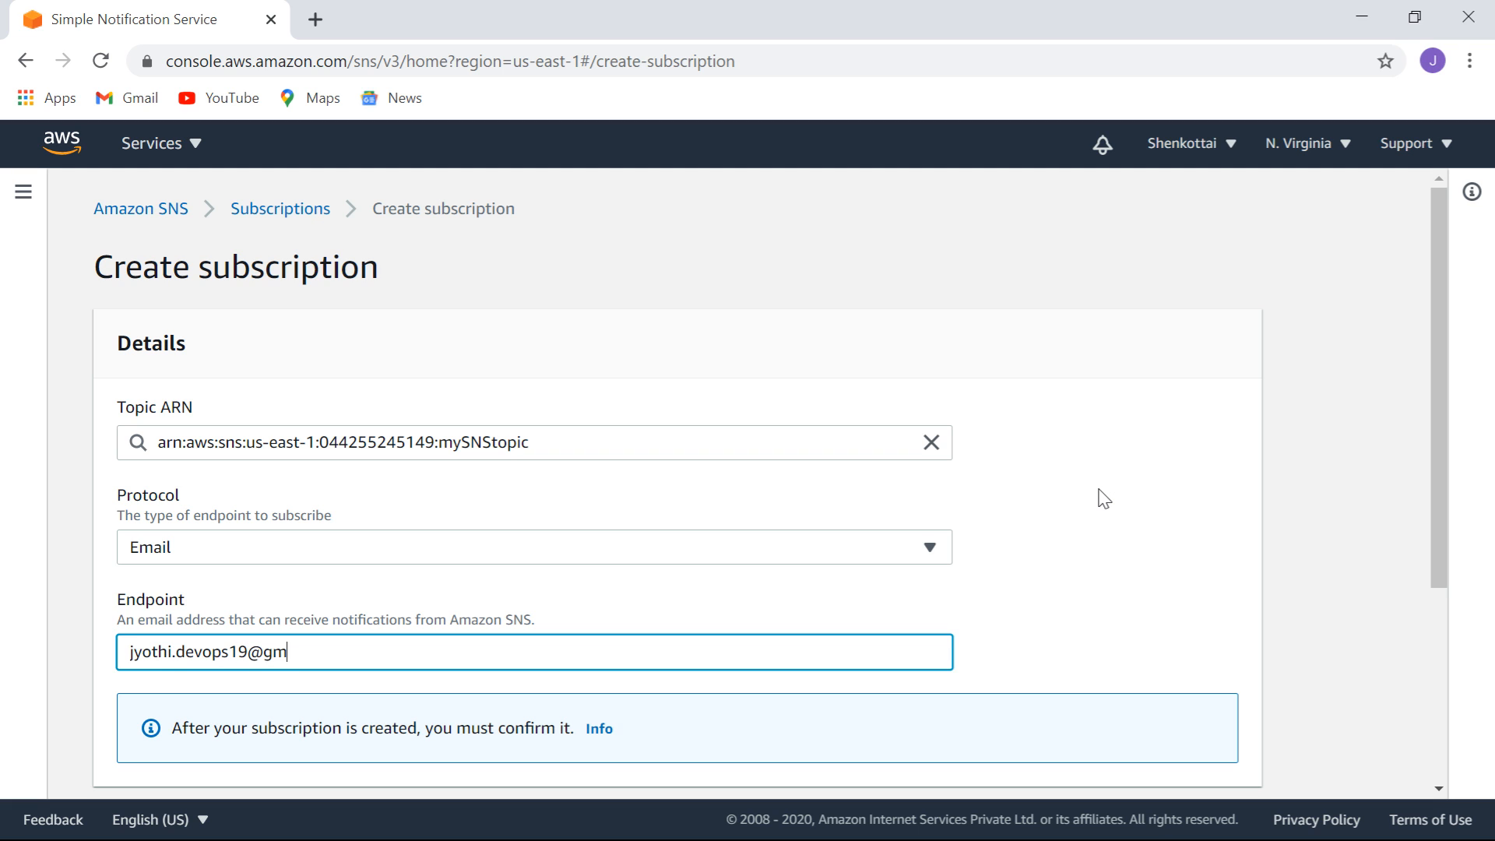
pyautogui.moveTo(1440, 373); pyautogui.dragTo(1454, 581)
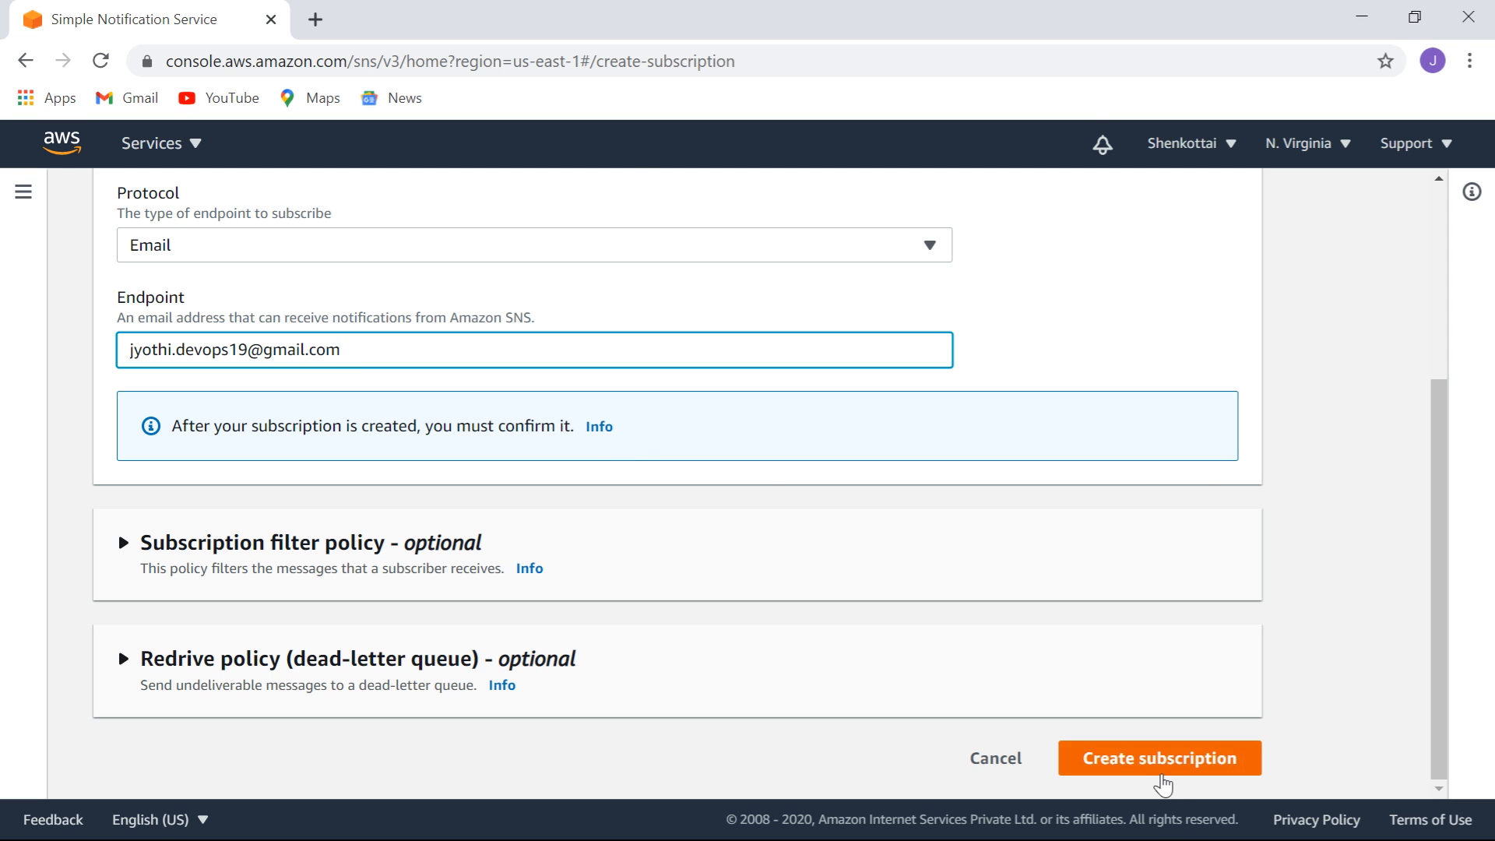
pyautogui.click(1153, 768)
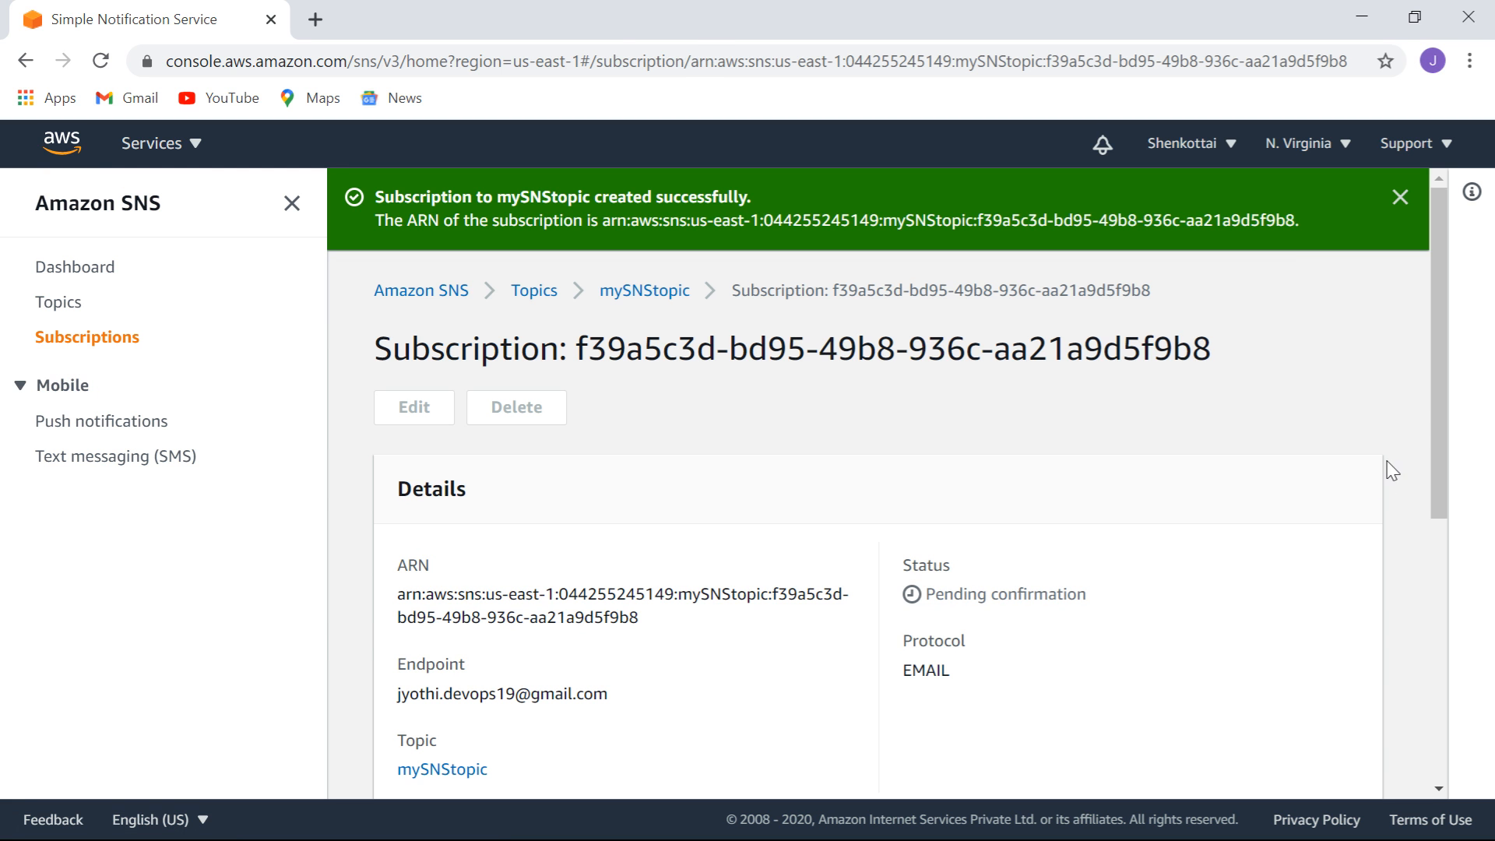
# Reload the Subscriptions list to see the e-mail subscription Confirmed, then begin another subscription.
pyautogui.moveTo(1437, 399); pyautogui.dragTo(1430, 446)
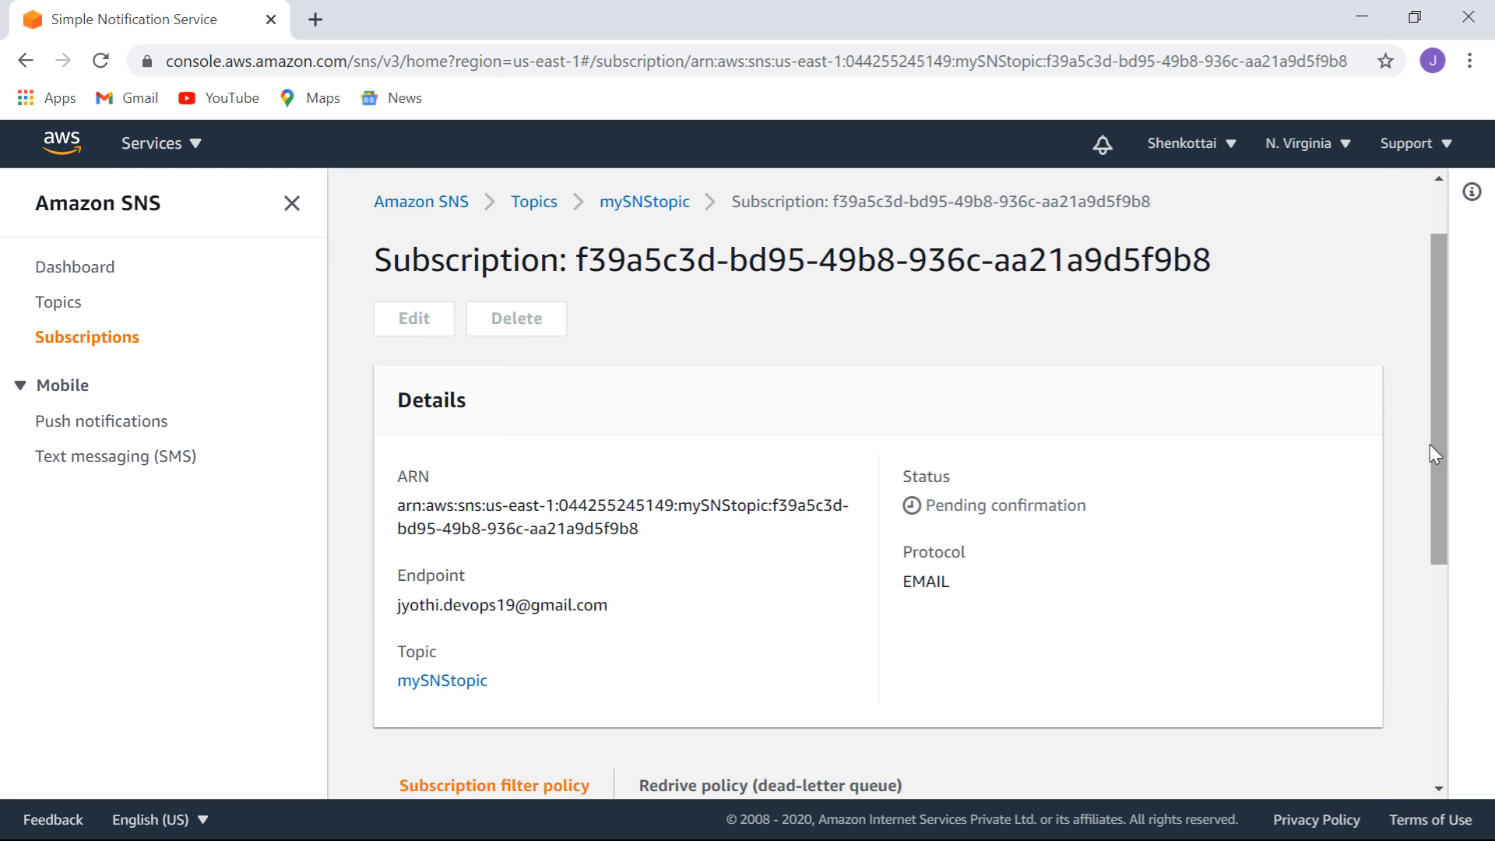
pyautogui.click(108, 340)
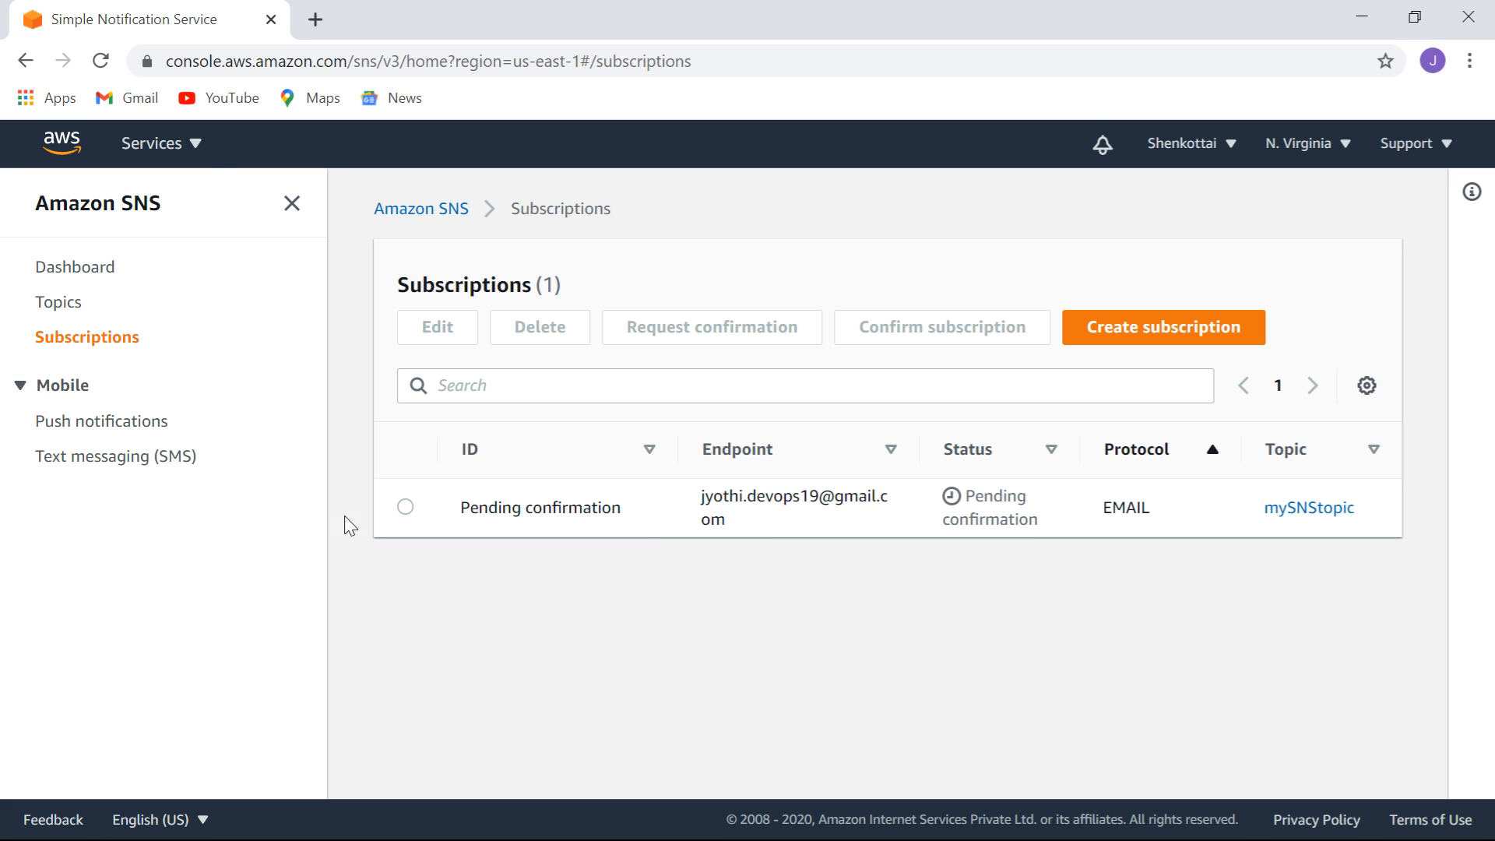
pyautogui.click(100, 61)
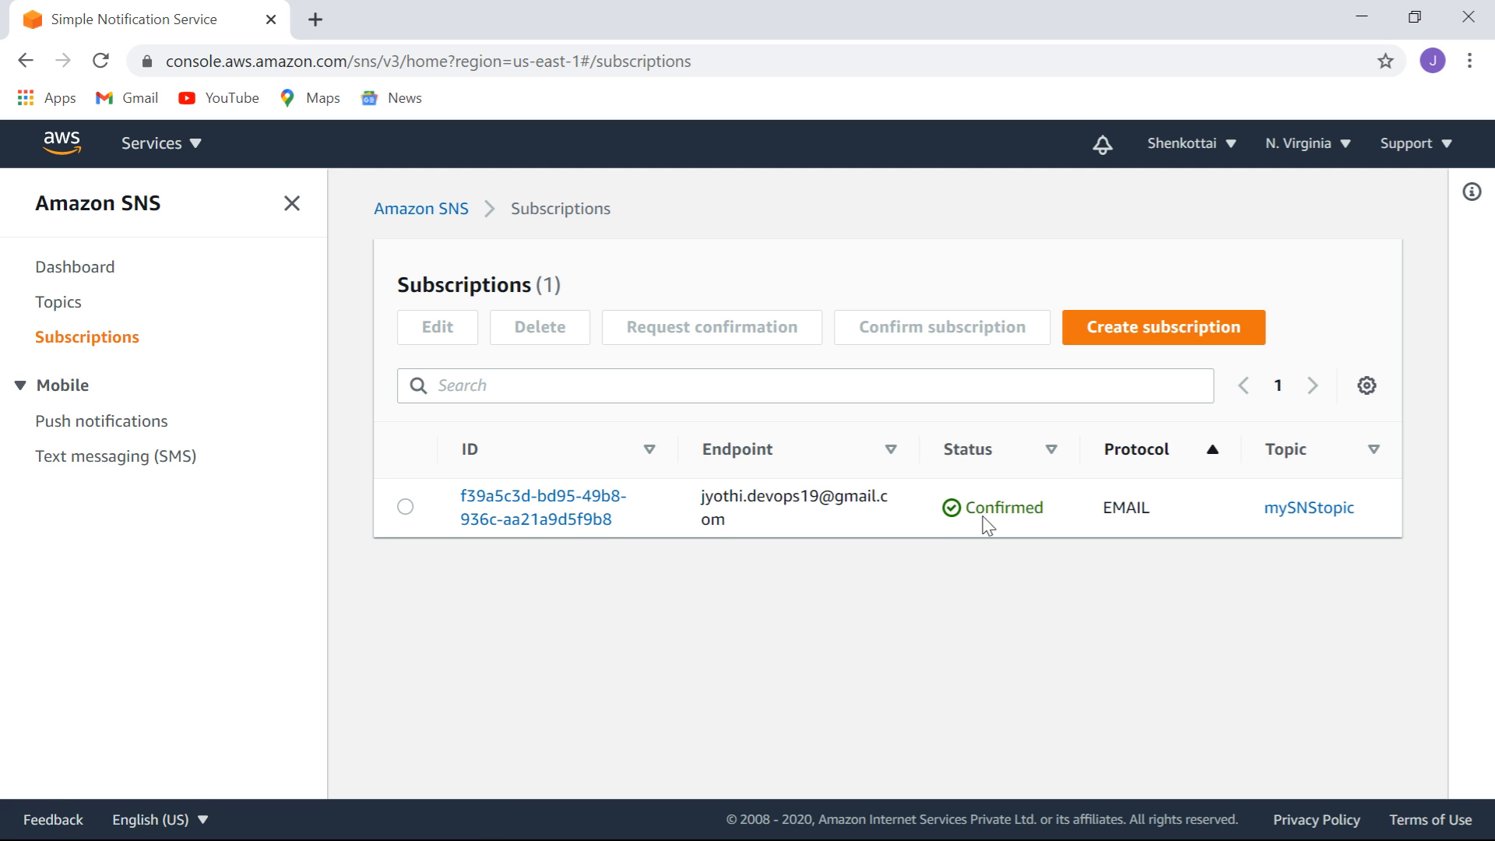
pyautogui.click(1160, 335)
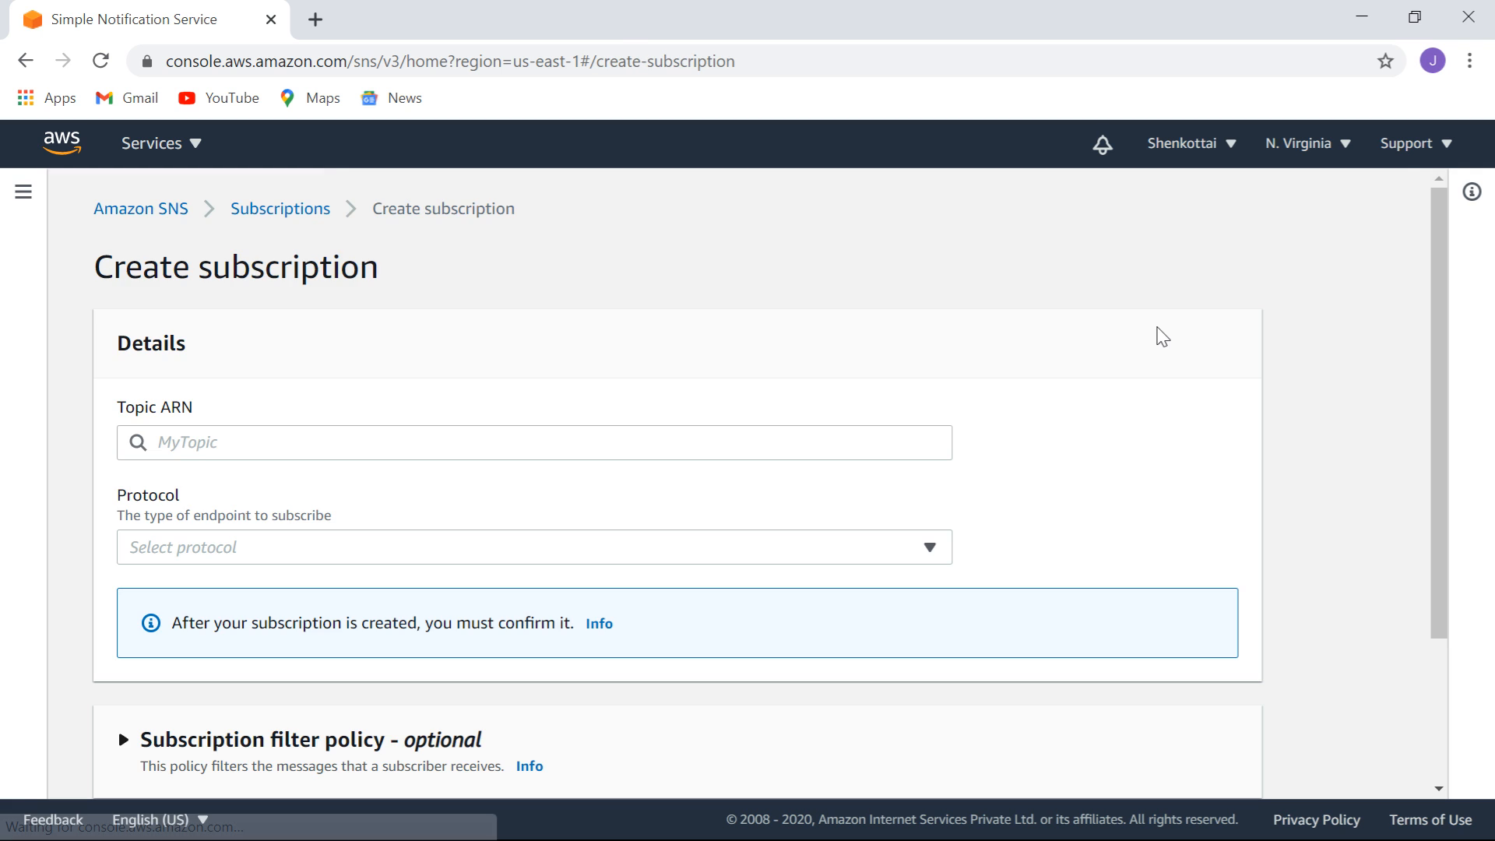
# Fill the subscription form with the mySNStopic ARN, SMS protocol and the subscriber's mobile number.
pyautogui.click(234, 443)
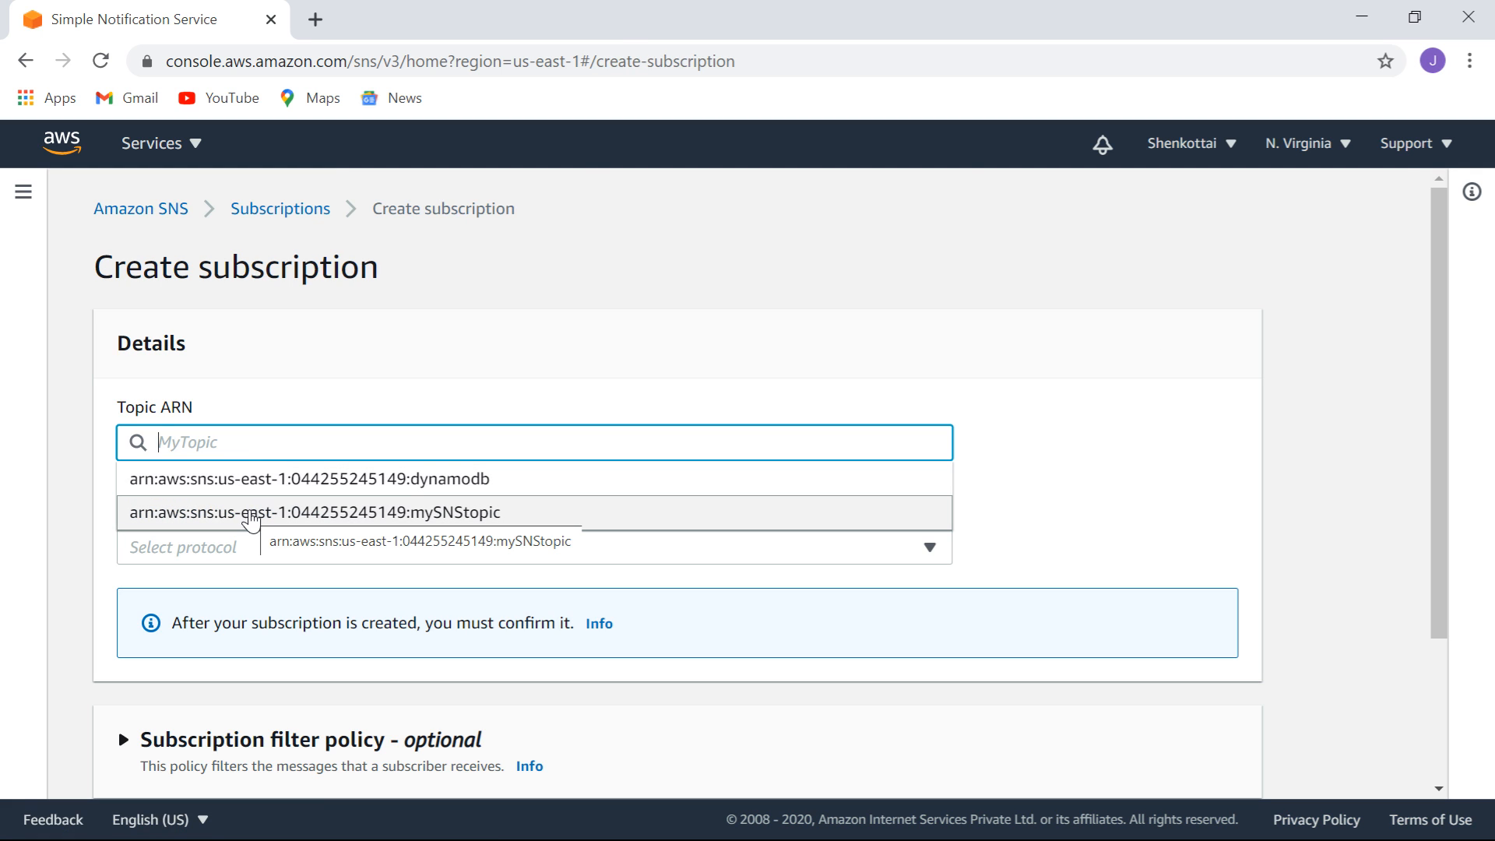
pyautogui.click(250, 514)
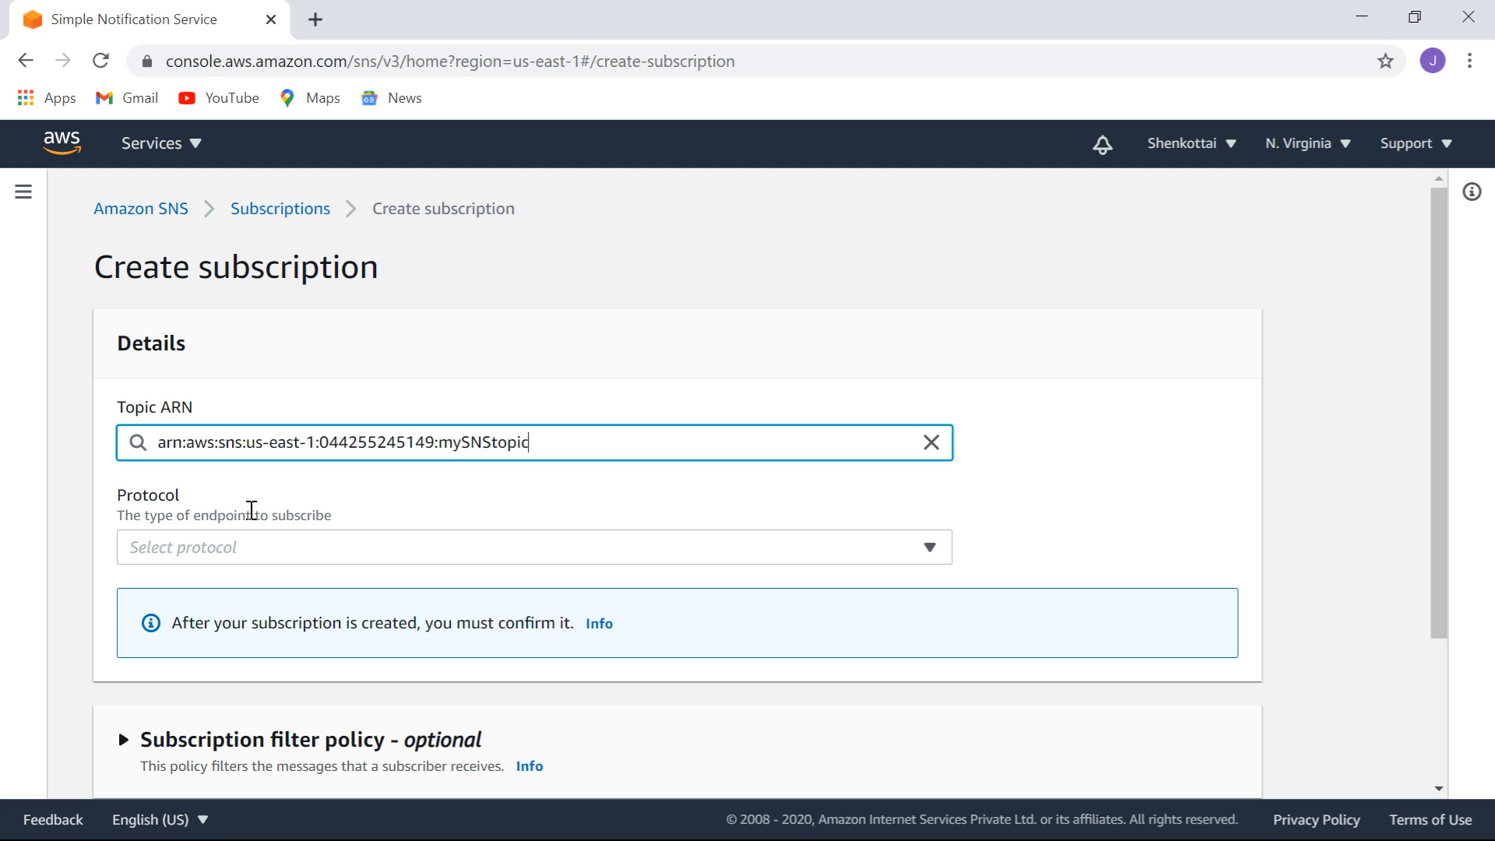
pyautogui.click(275, 557)
pyautogui.click(167, 518)
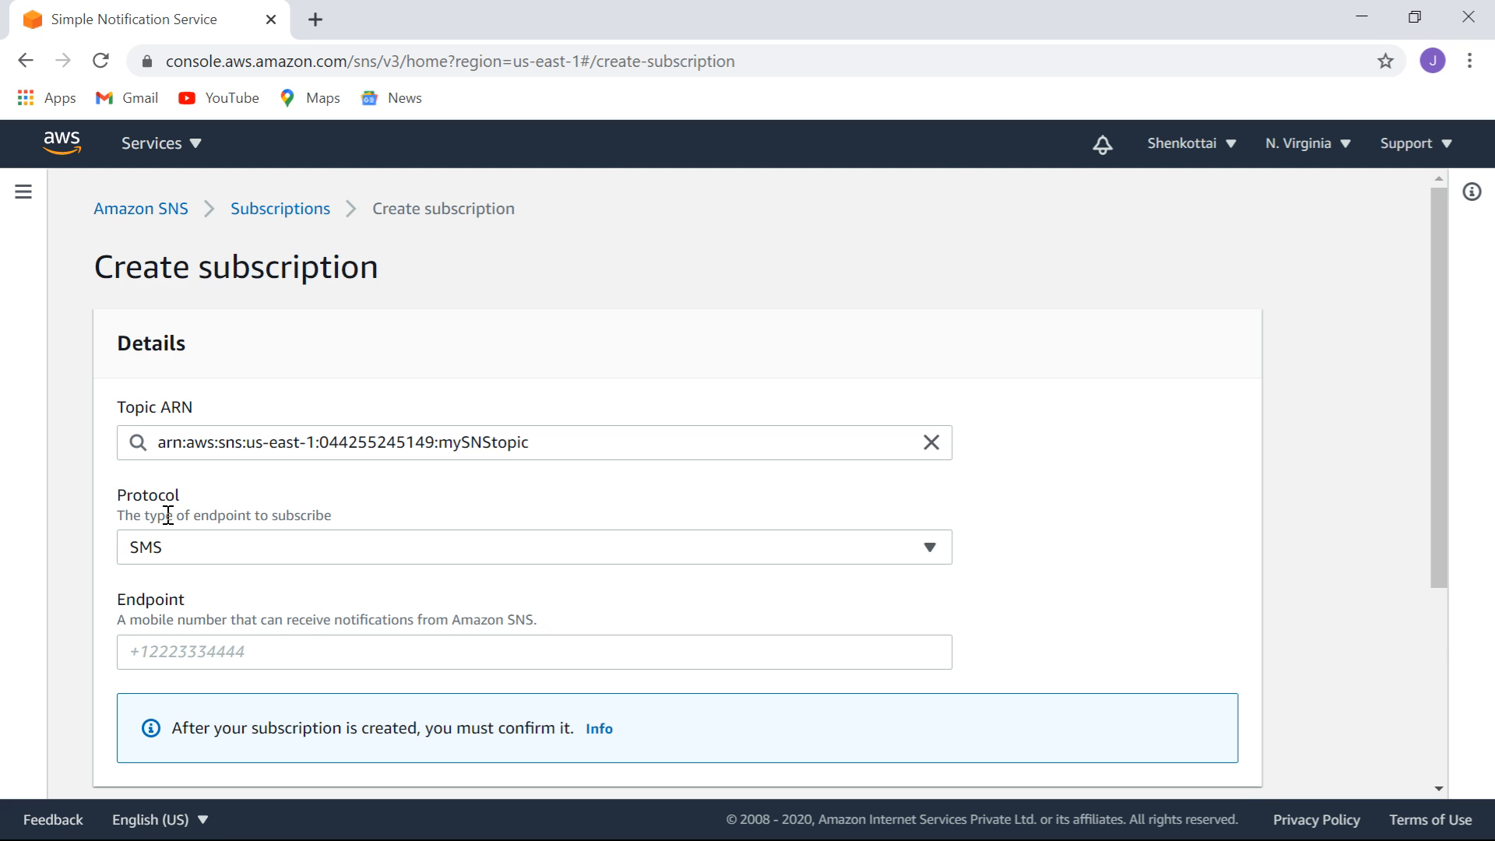
pyautogui.click(245, 648)
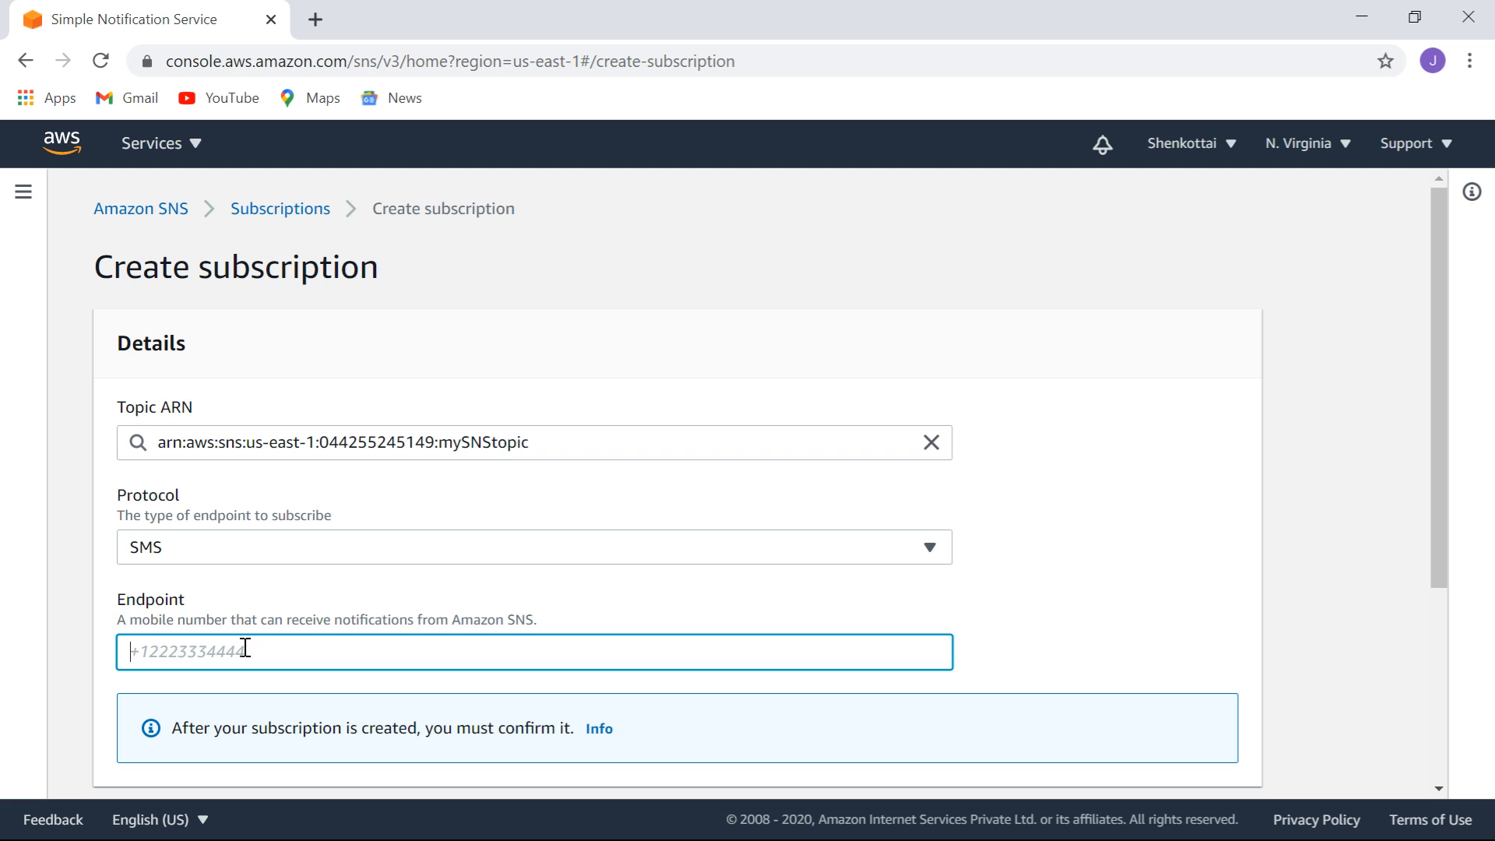
pyautogui.scroll(-4, 1435, 791)
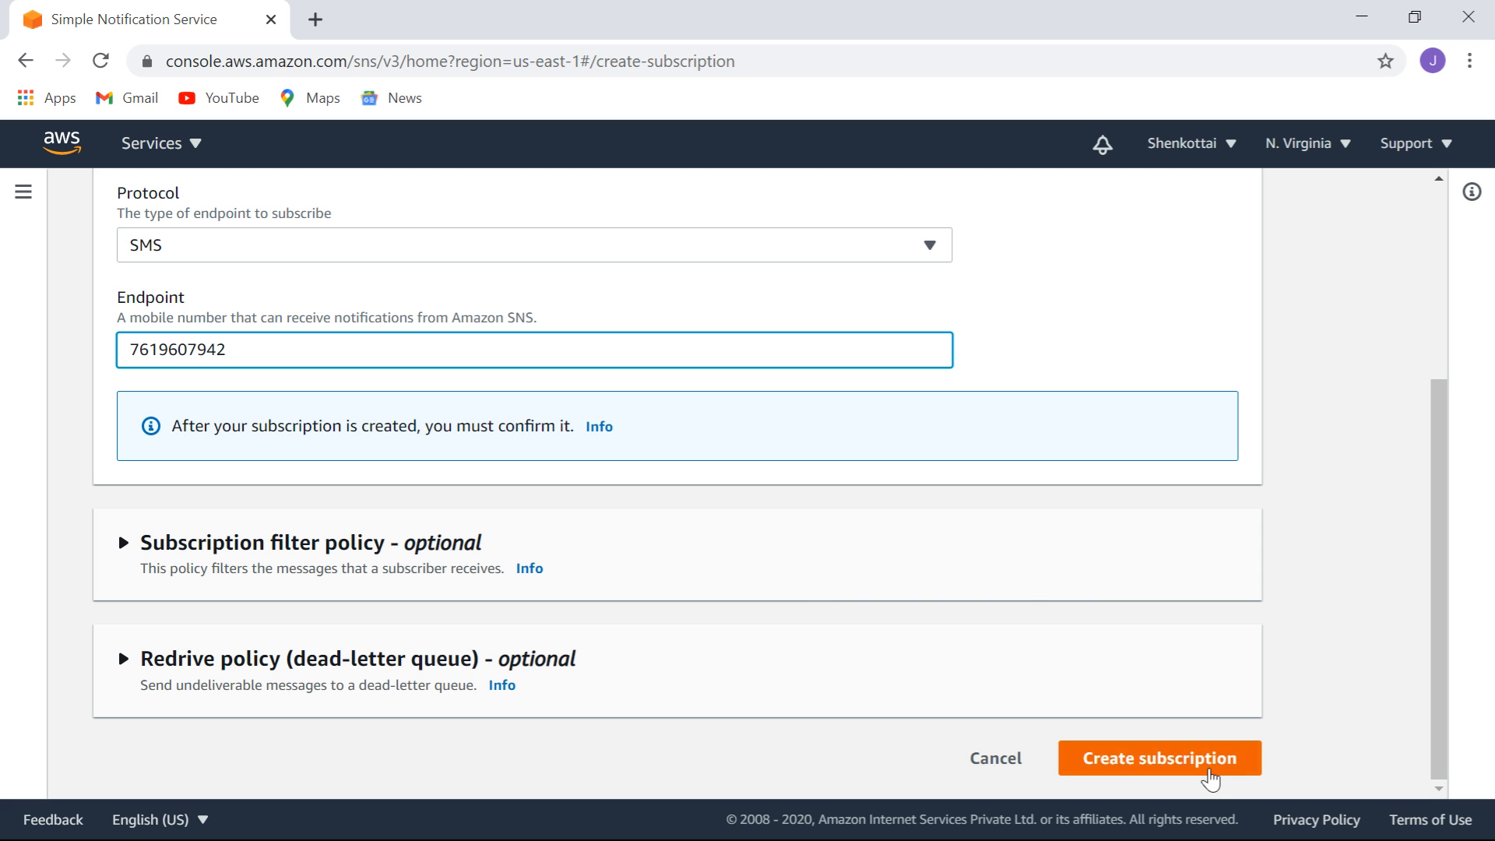
# Create the SMS subscription and check that the list shows both Email and SMS as Confirmed.
pyautogui.click(1196, 765)
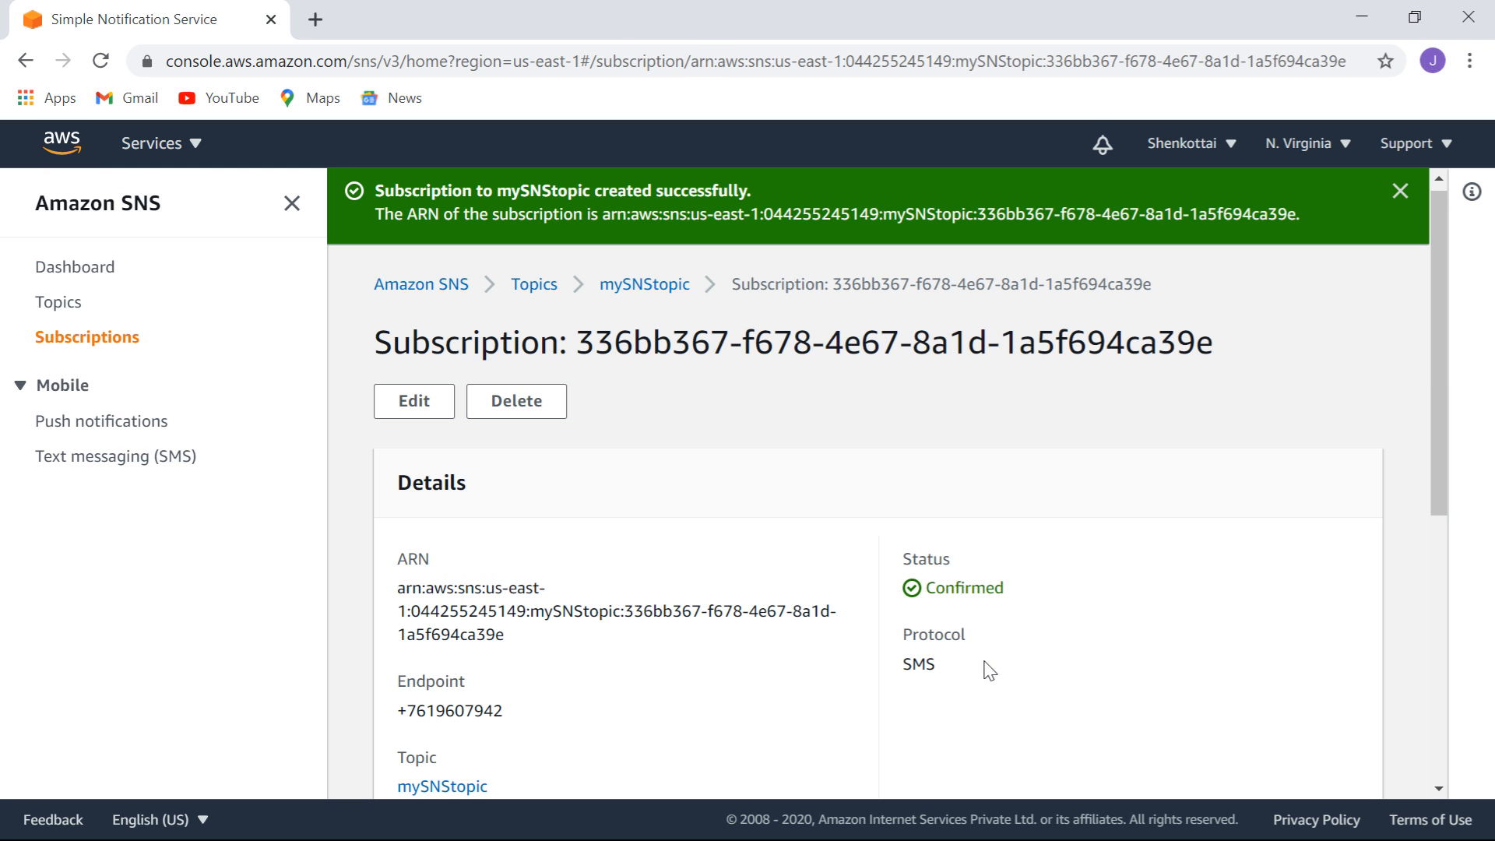
pyautogui.click(1441, 550)
pyautogui.moveTo(1437, 536); pyautogui.dragTo(1448, 310)
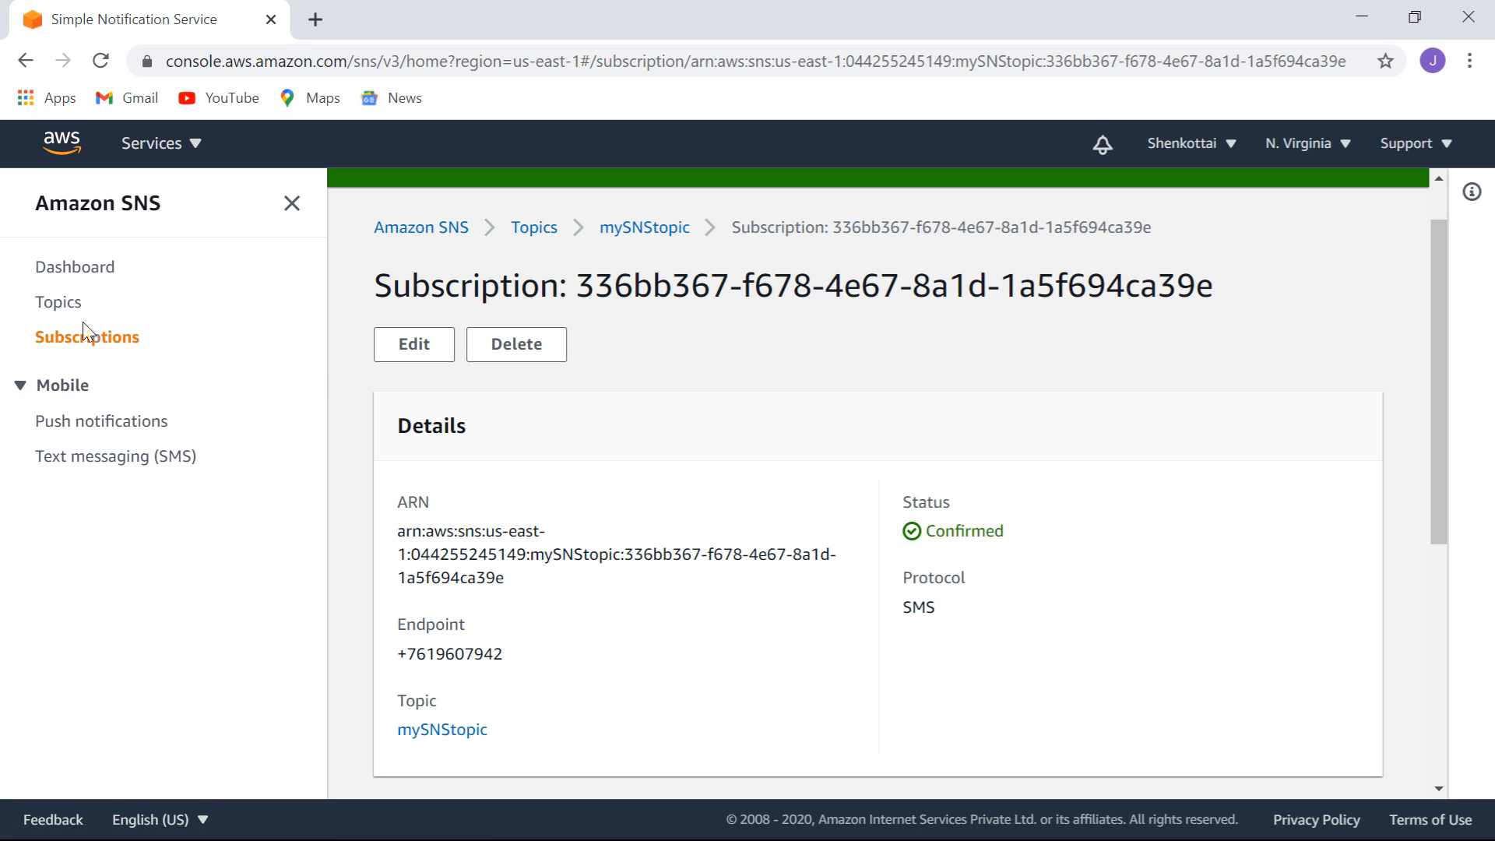
pyautogui.click(97, 342)
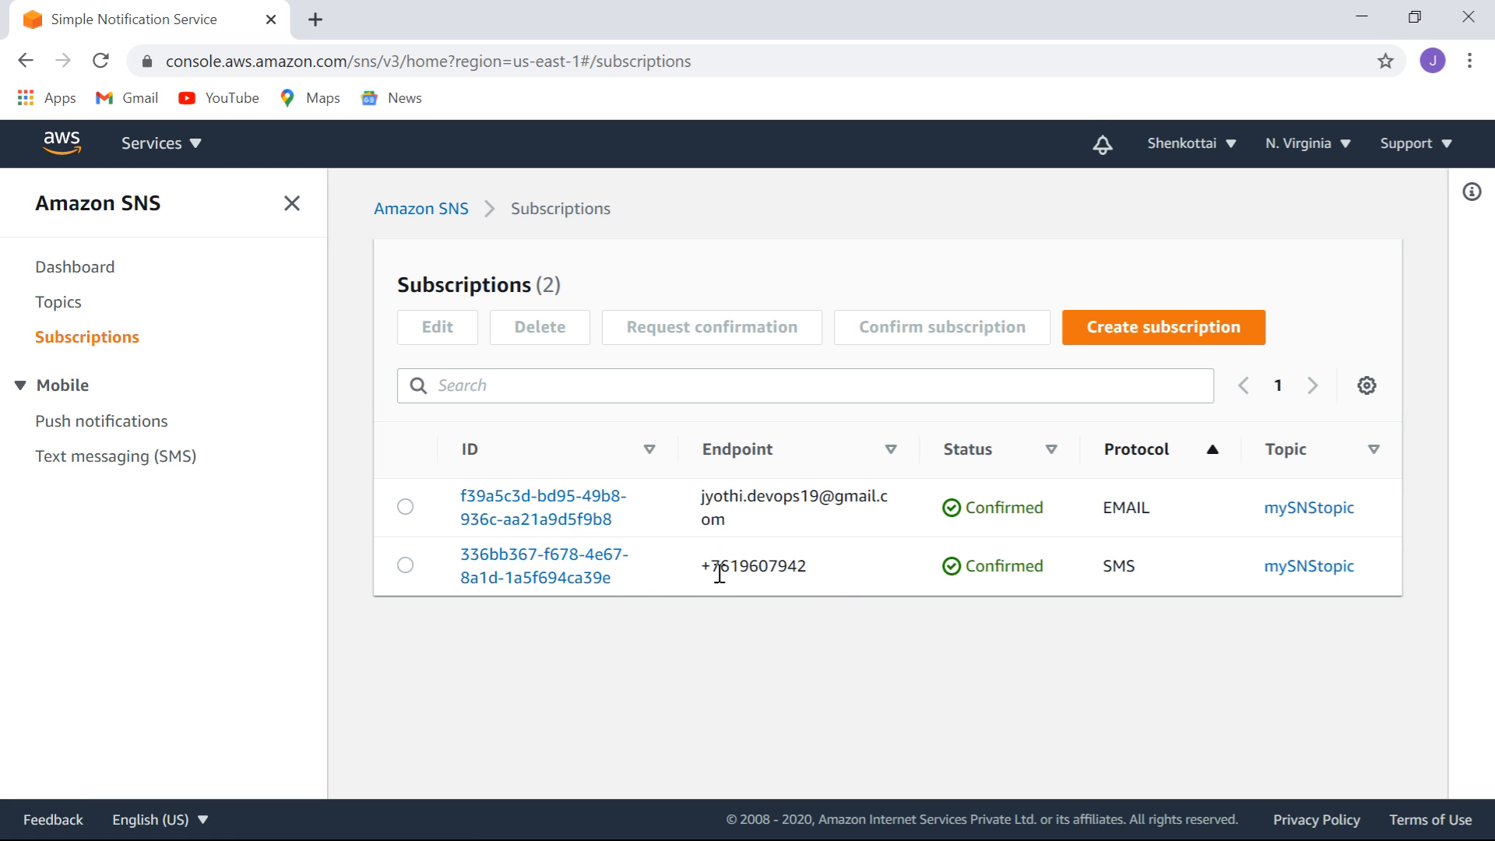
# Set up a new mySNStopic subscription with the AWS Lambda protocol, then show the AWS services list.
pyautogui.click(1157, 331)
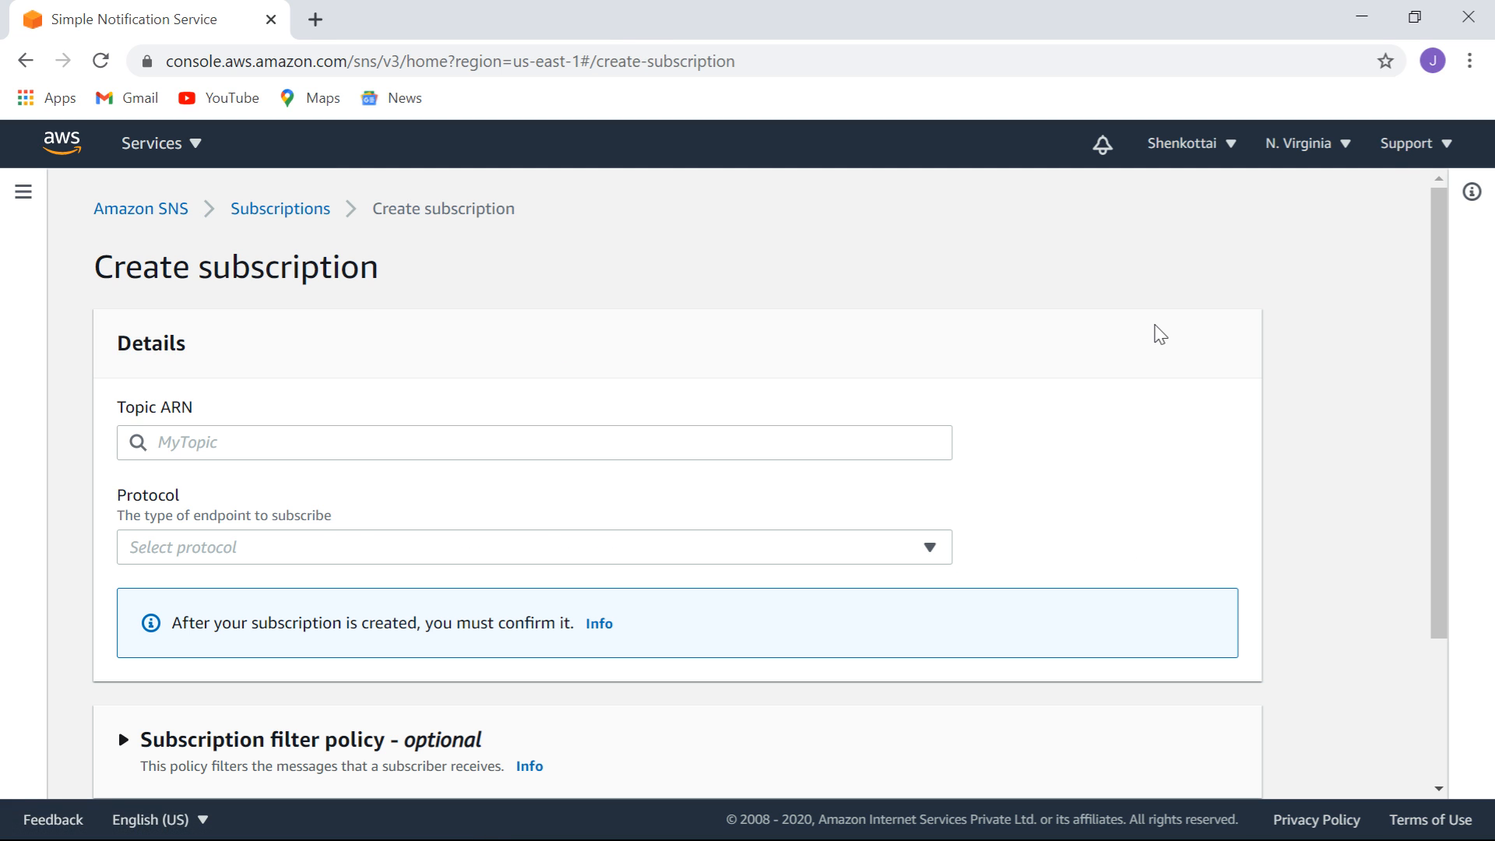
pyautogui.click(742, 444)
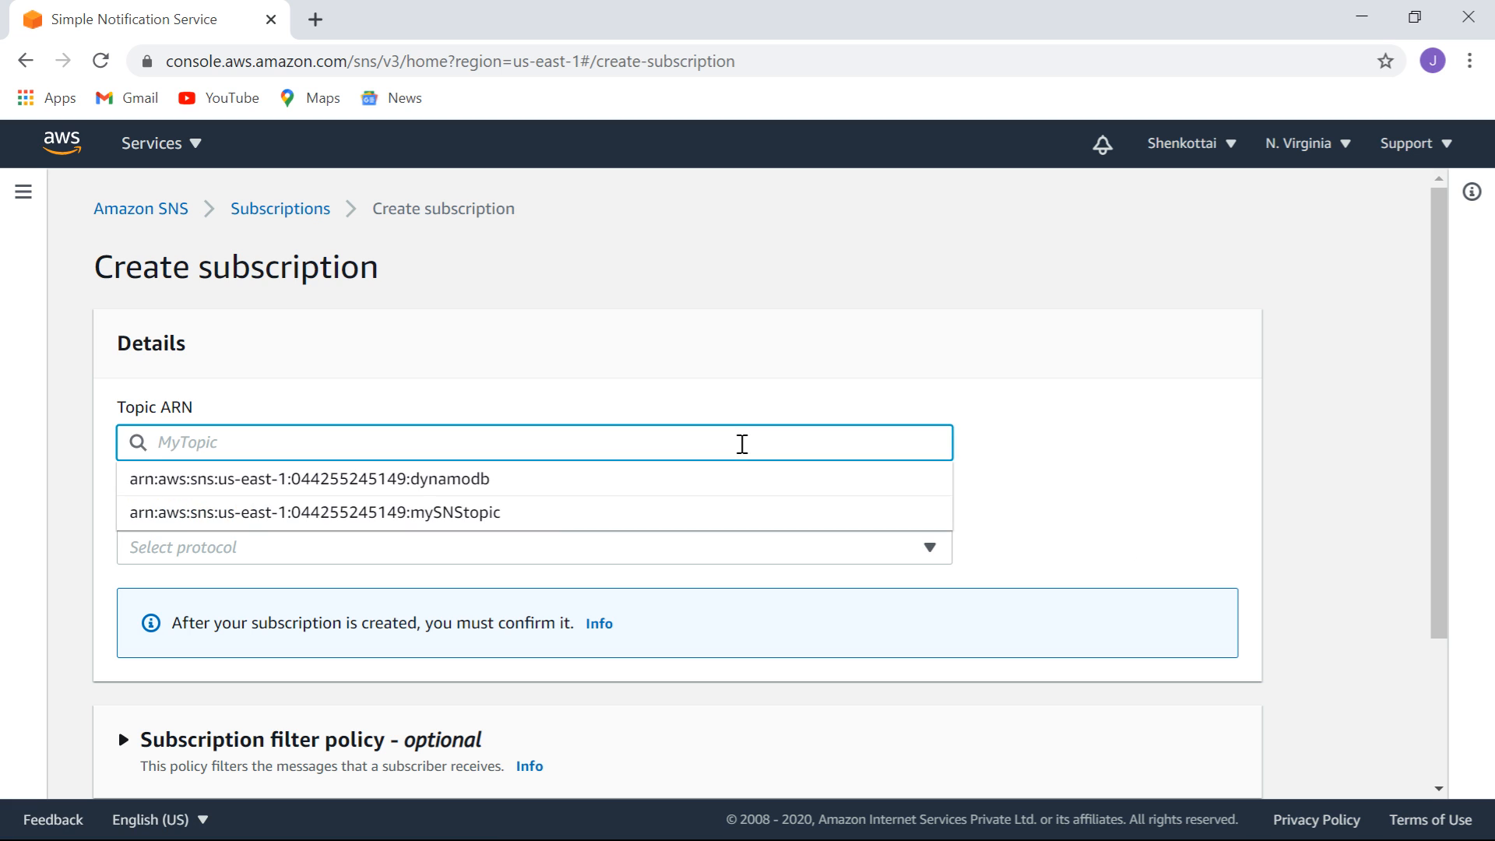
pyautogui.click(512, 513)
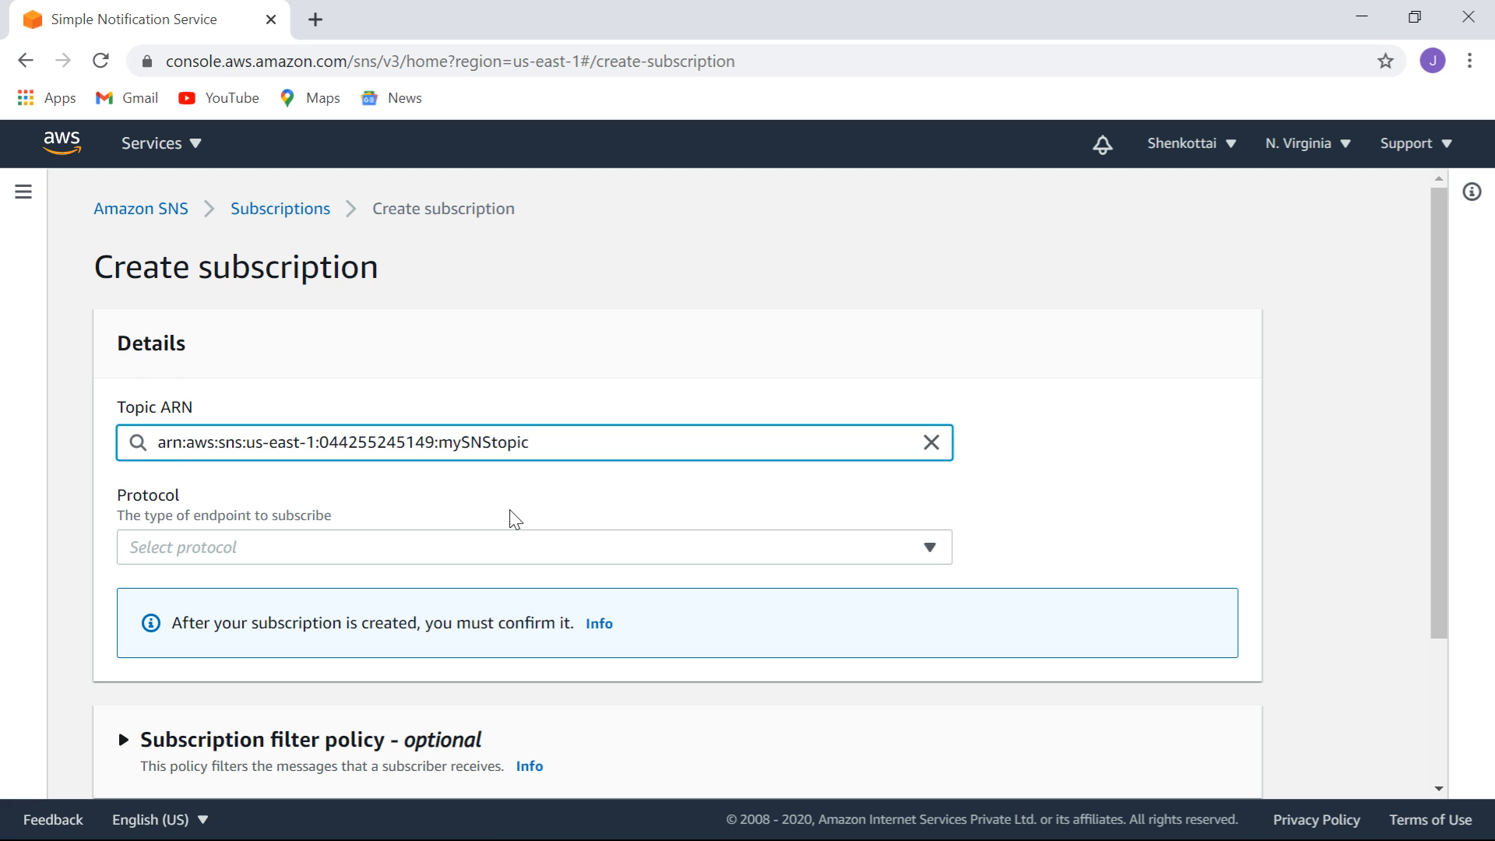
pyautogui.click(520, 556)
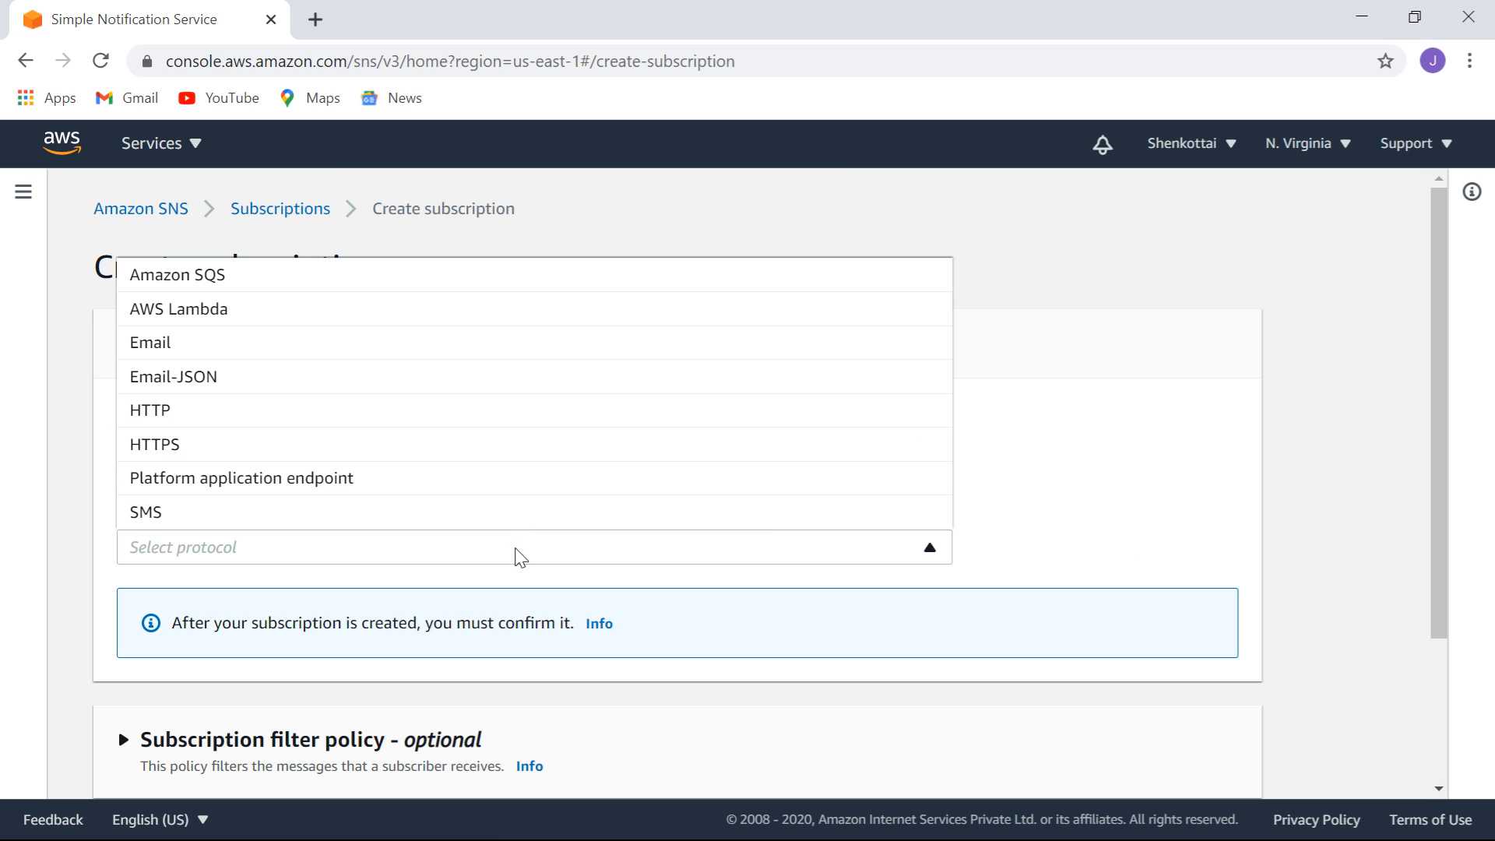
pyautogui.click(206, 311)
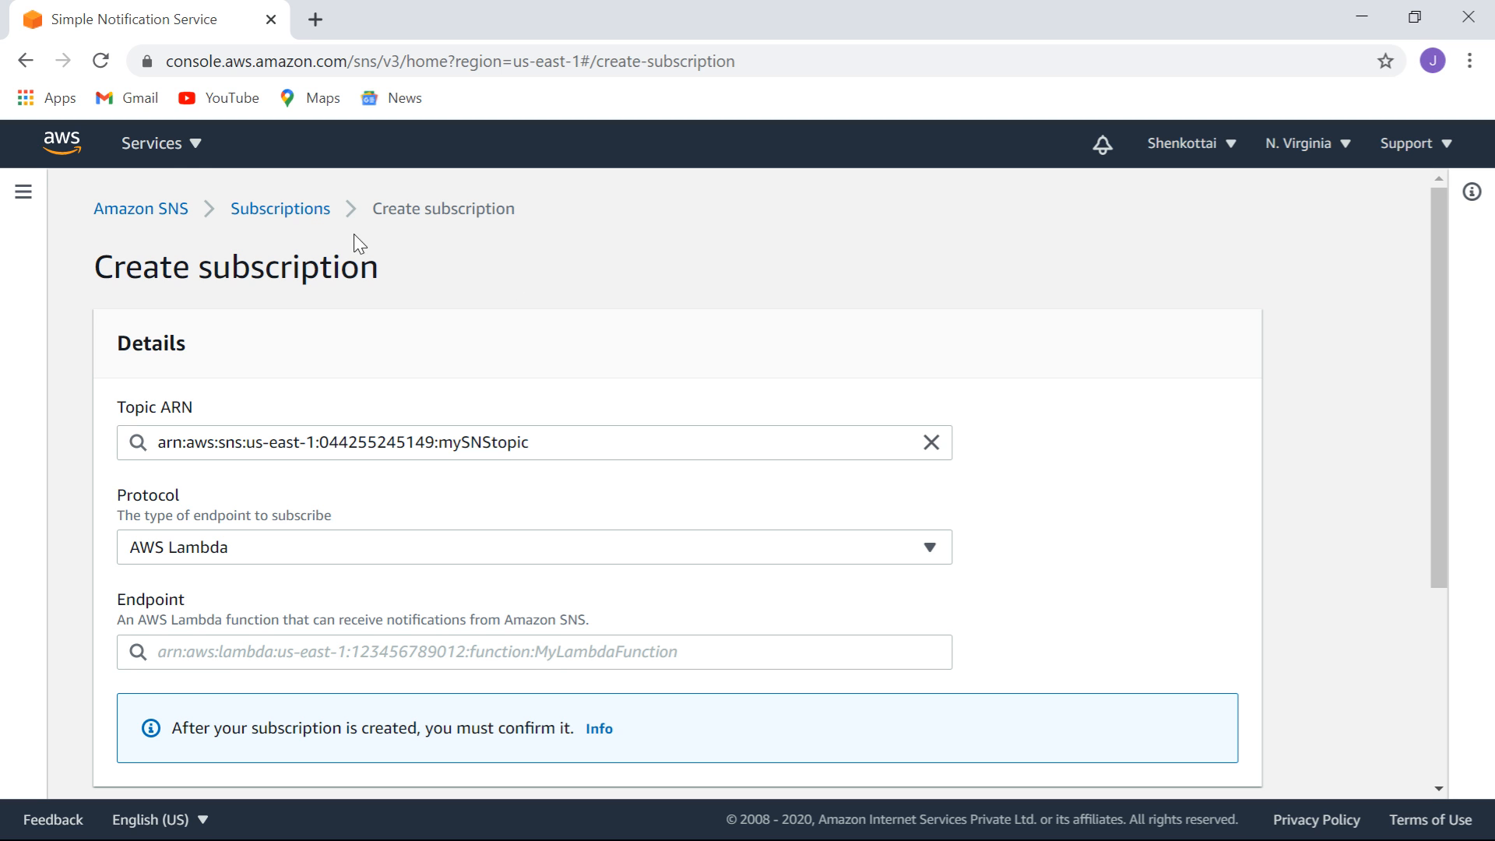
pyautogui.click(194, 151)
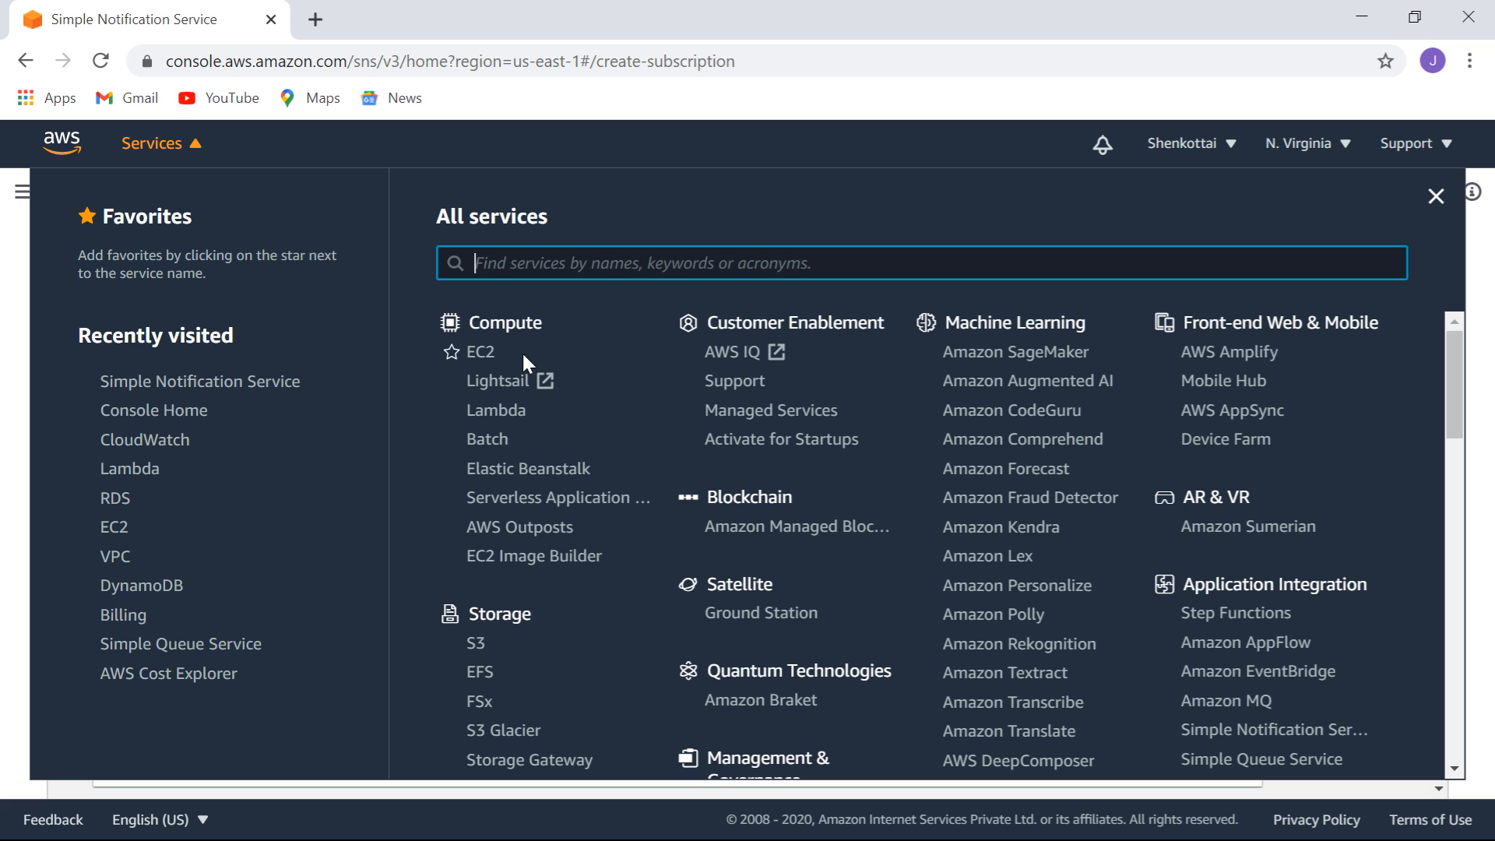
# Open the Lambda console in a new browser tab and begin creating a function.
pyautogui.rightClick(508, 417)
pyautogui.click(565, 430)
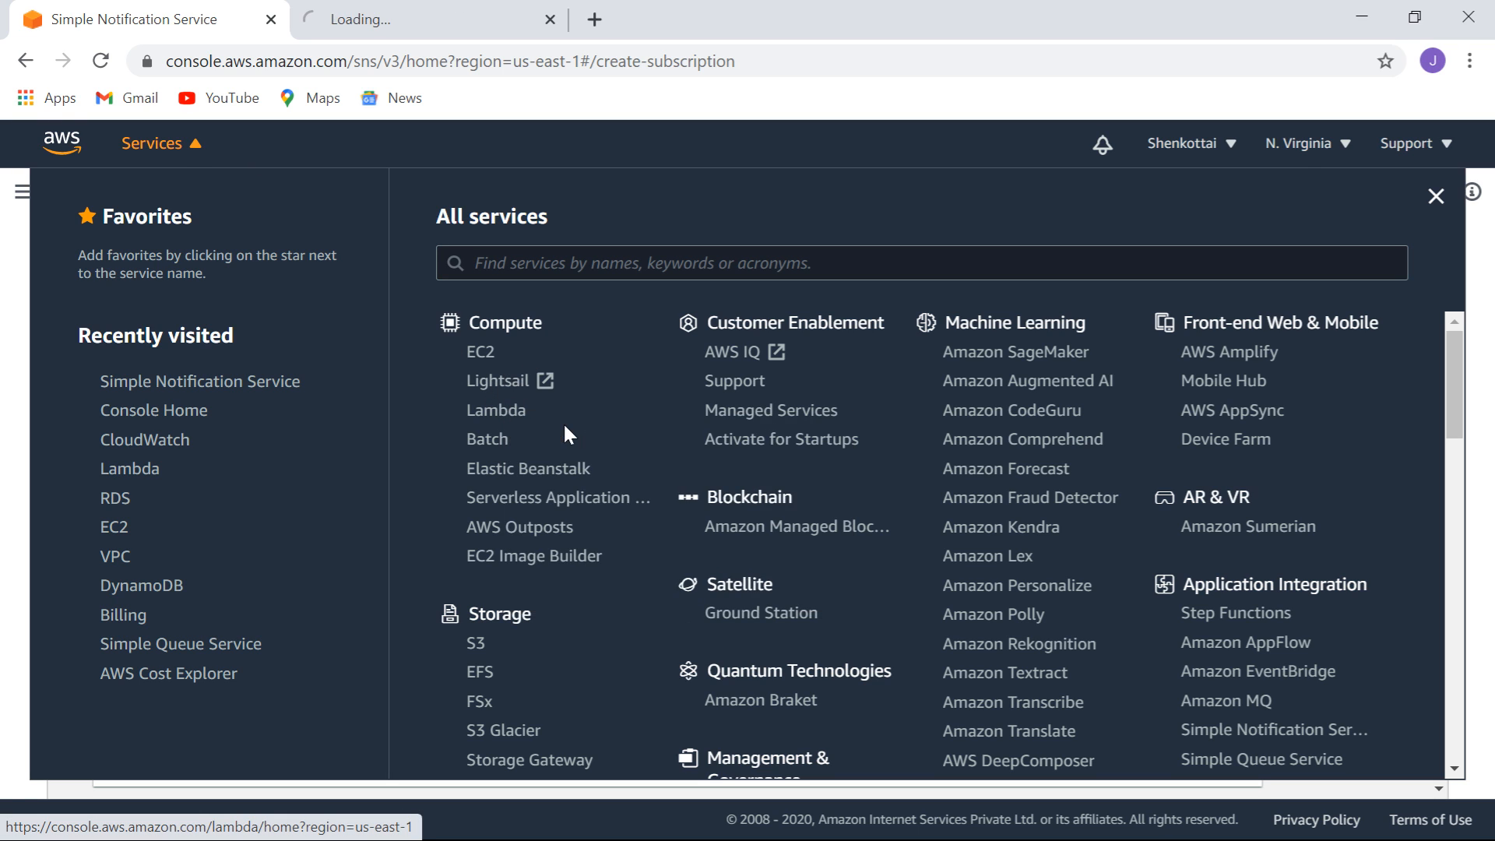
pyautogui.click(422, 23)
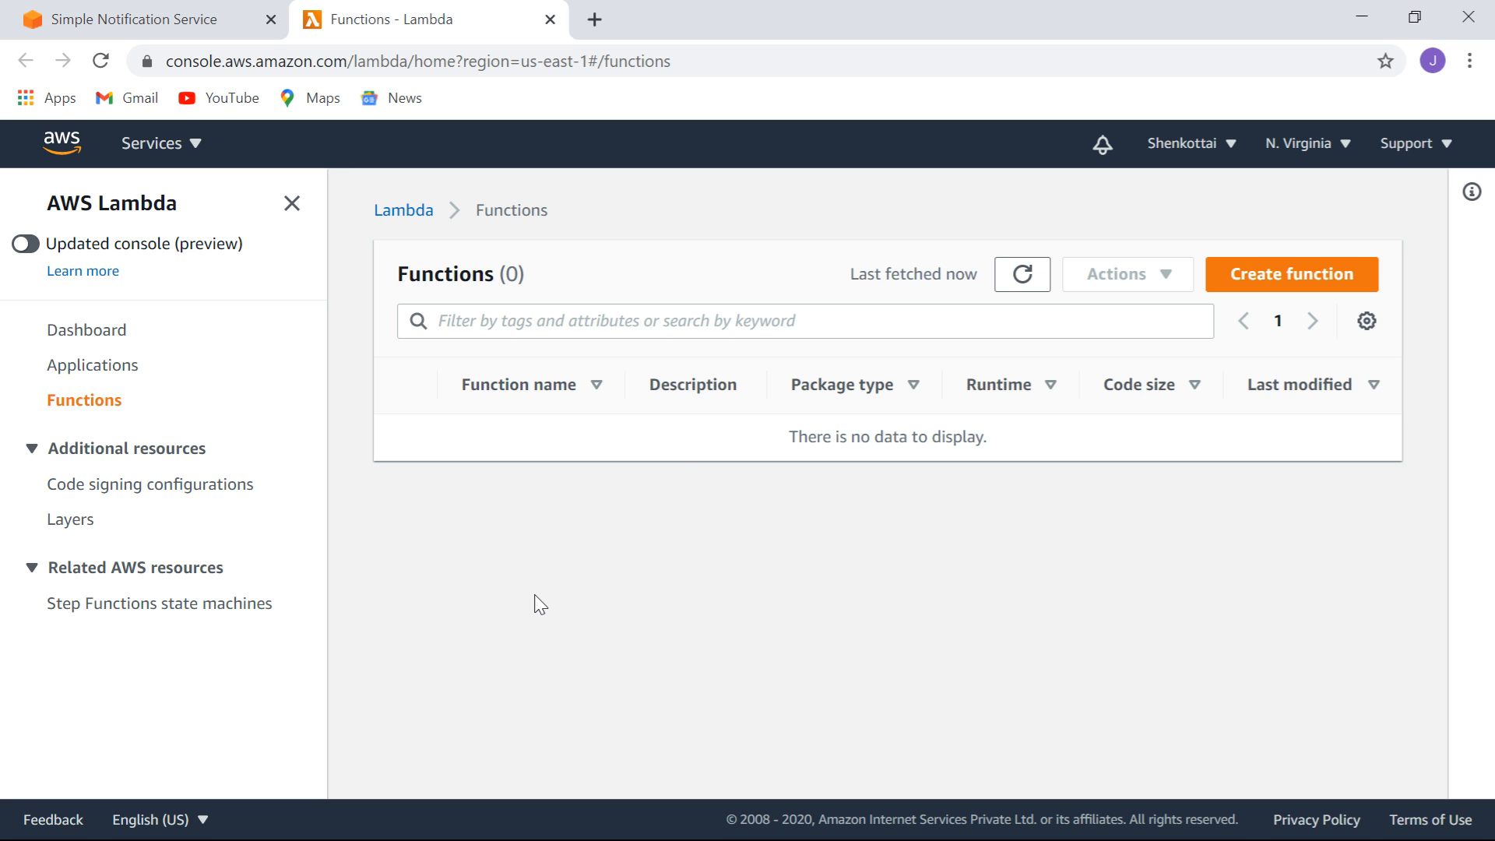
pyautogui.click(1292, 277)
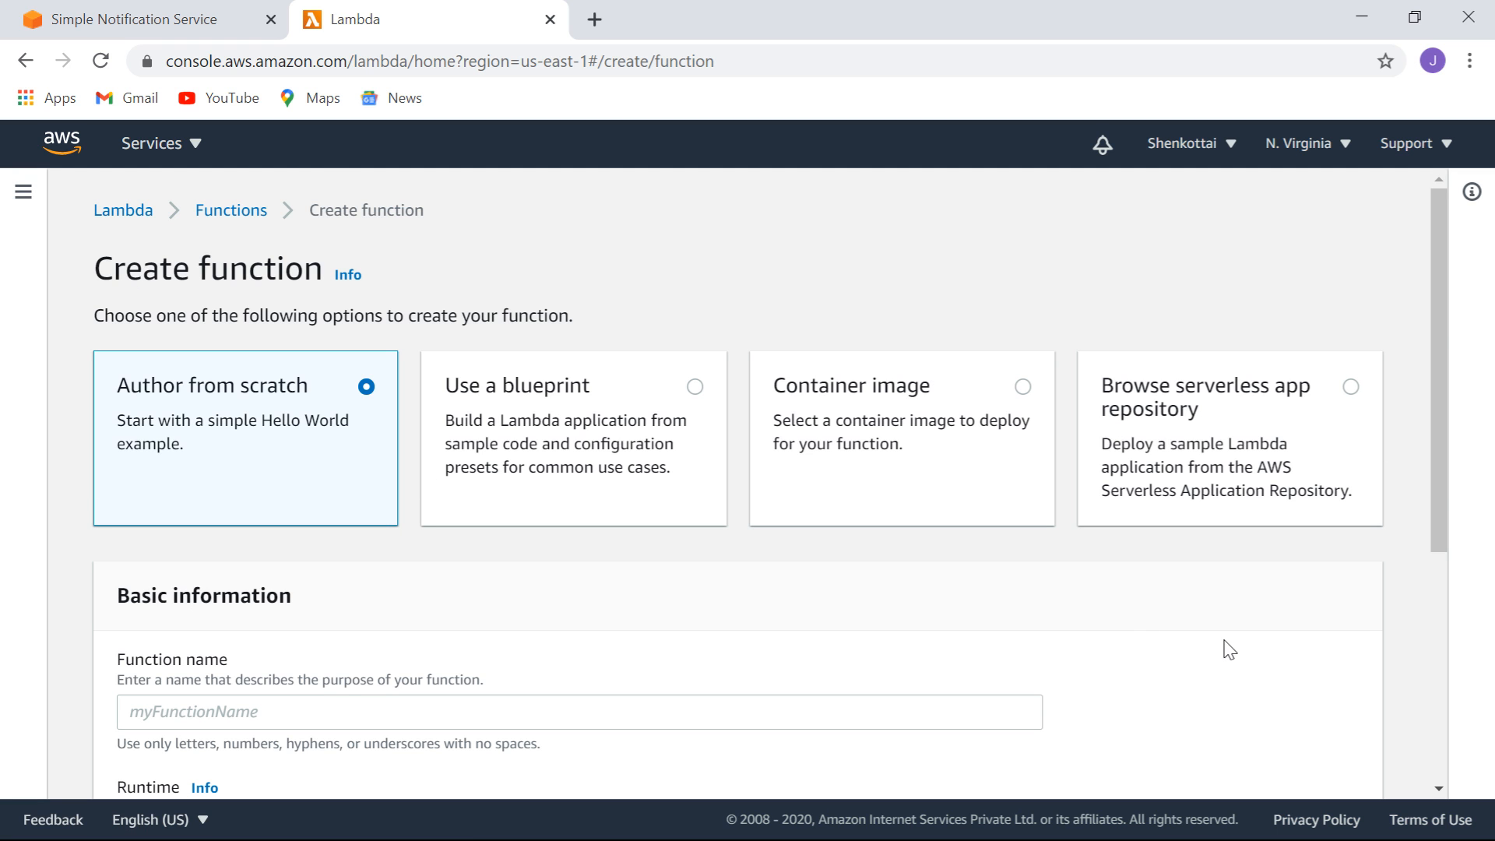
# Enter SNSprocessor as the new Lambda function's name.
pyautogui.moveTo(1446, 465); pyautogui.dragTo(1449, 634)
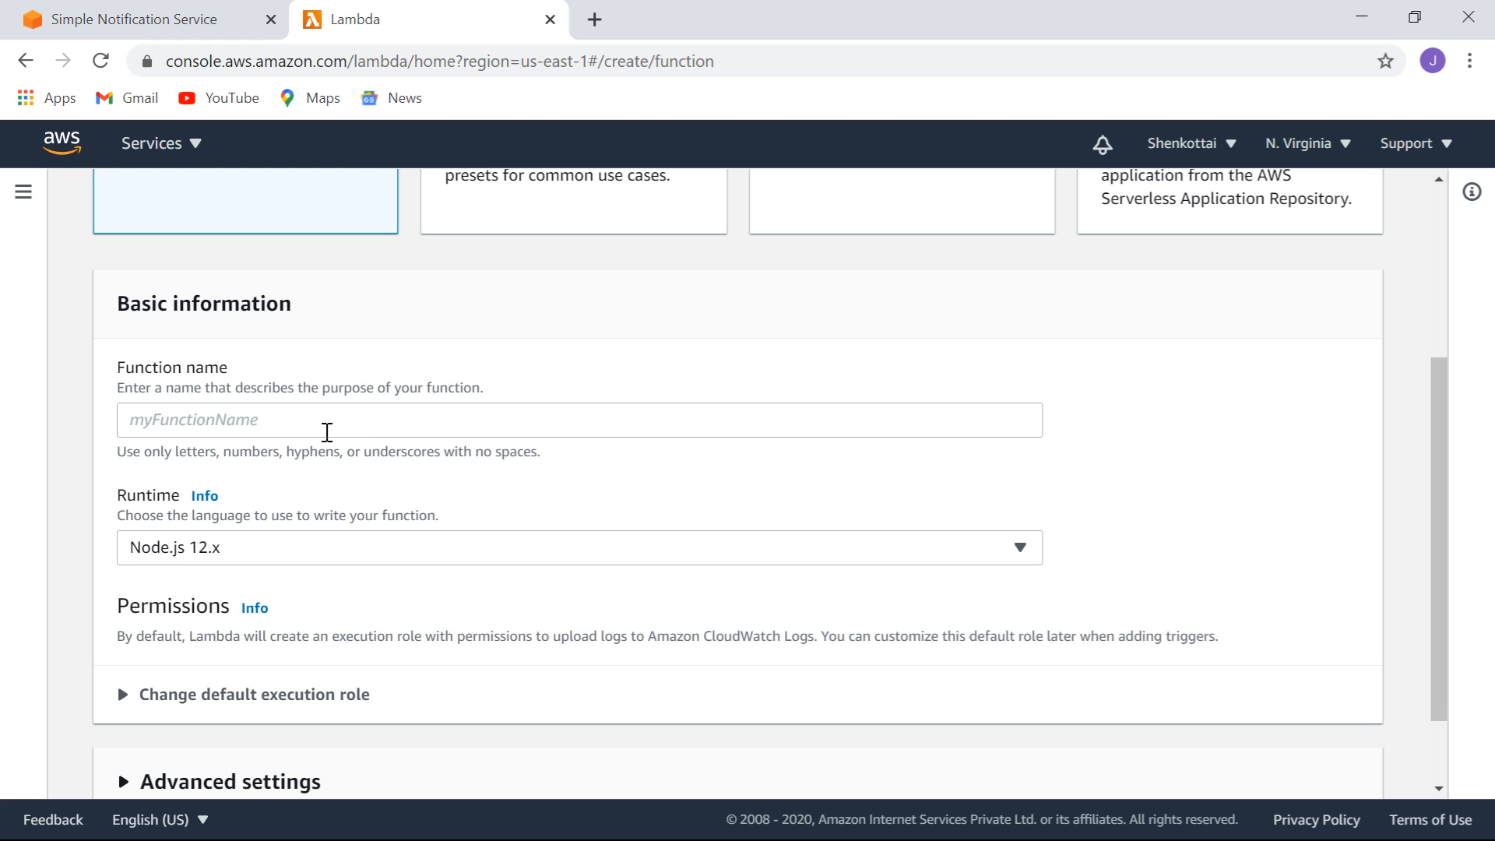
pyautogui.click(322, 420)
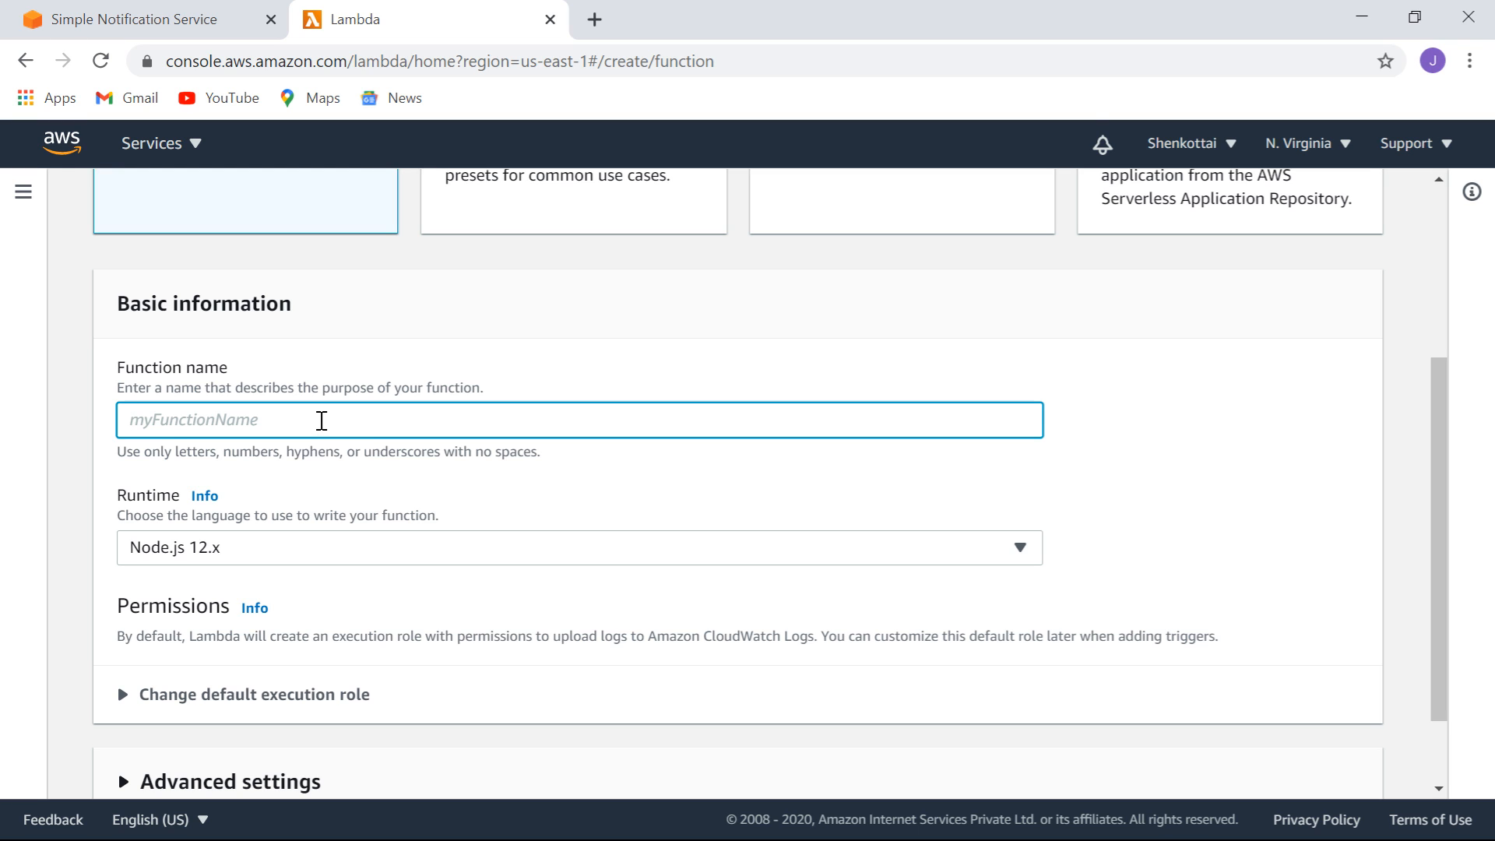
pyautogui.write('sns')
pyautogui.press('BackSpace')
pyautogui.press('BackSpace')
pyautogui.press('BackSpace')
pyautogui.write('SNSprocessor')
pyautogui.doubleClick(322, 420)
# Choose the Python 3.6 runtime and create the SNSprocessor function.
pyautogui.click(337, 549)
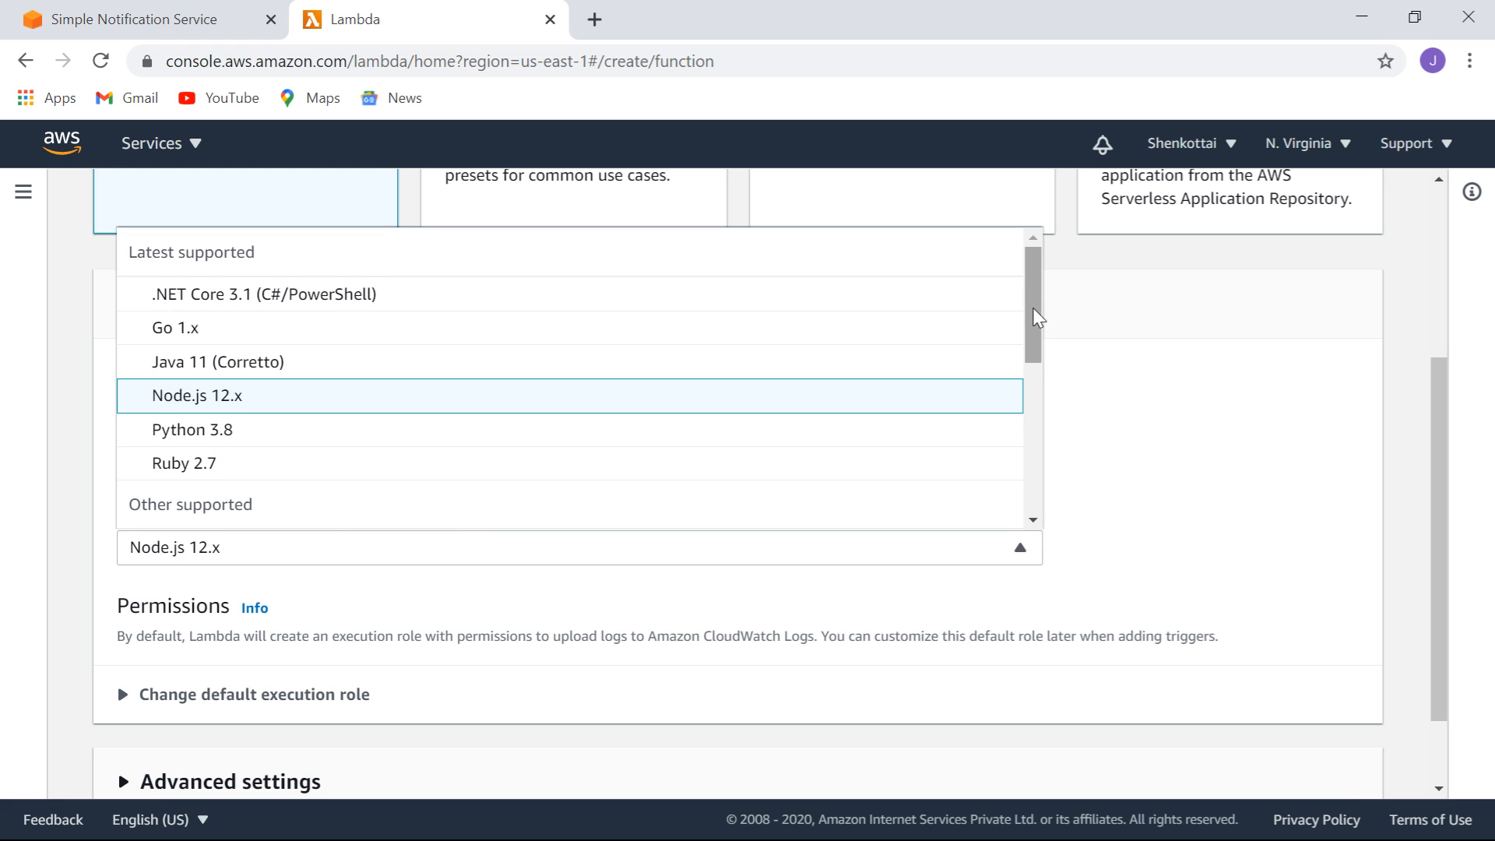
pyautogui.moveTo(1037, 318)
pyautogui.mouseDown()
pyautogui.moveTo(1036, 497)
pyautogui.moveTo(1022, 314)
pyautogui.mouseUp()
pyautogui.moveTo(1032, 300); pyautogui.dragTo(1044, 444)
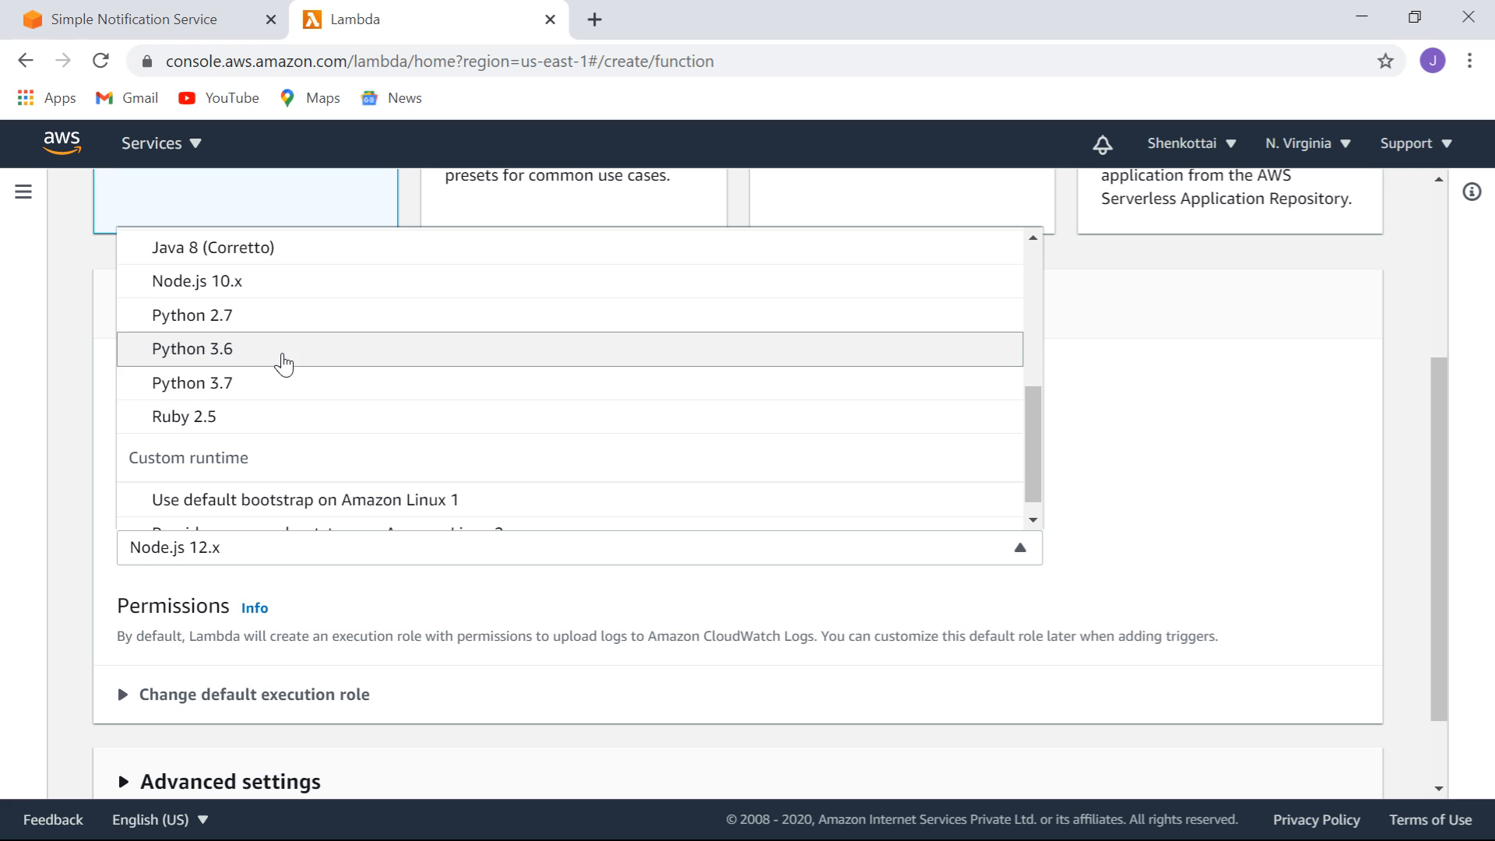
pyautogui.click(292, 350)
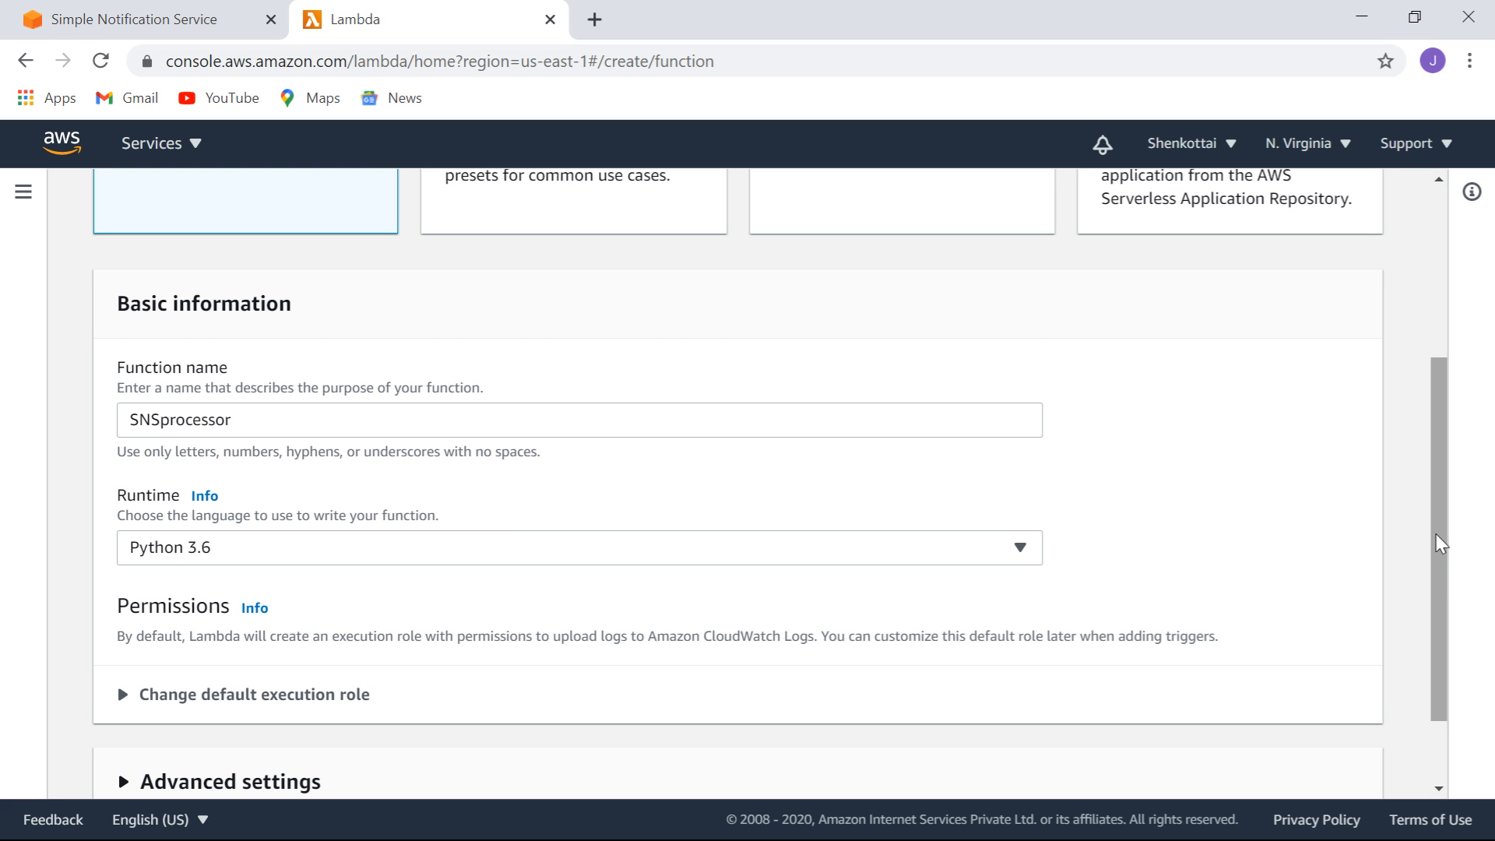
pyautogui.scroll(-2, 1440, 553)
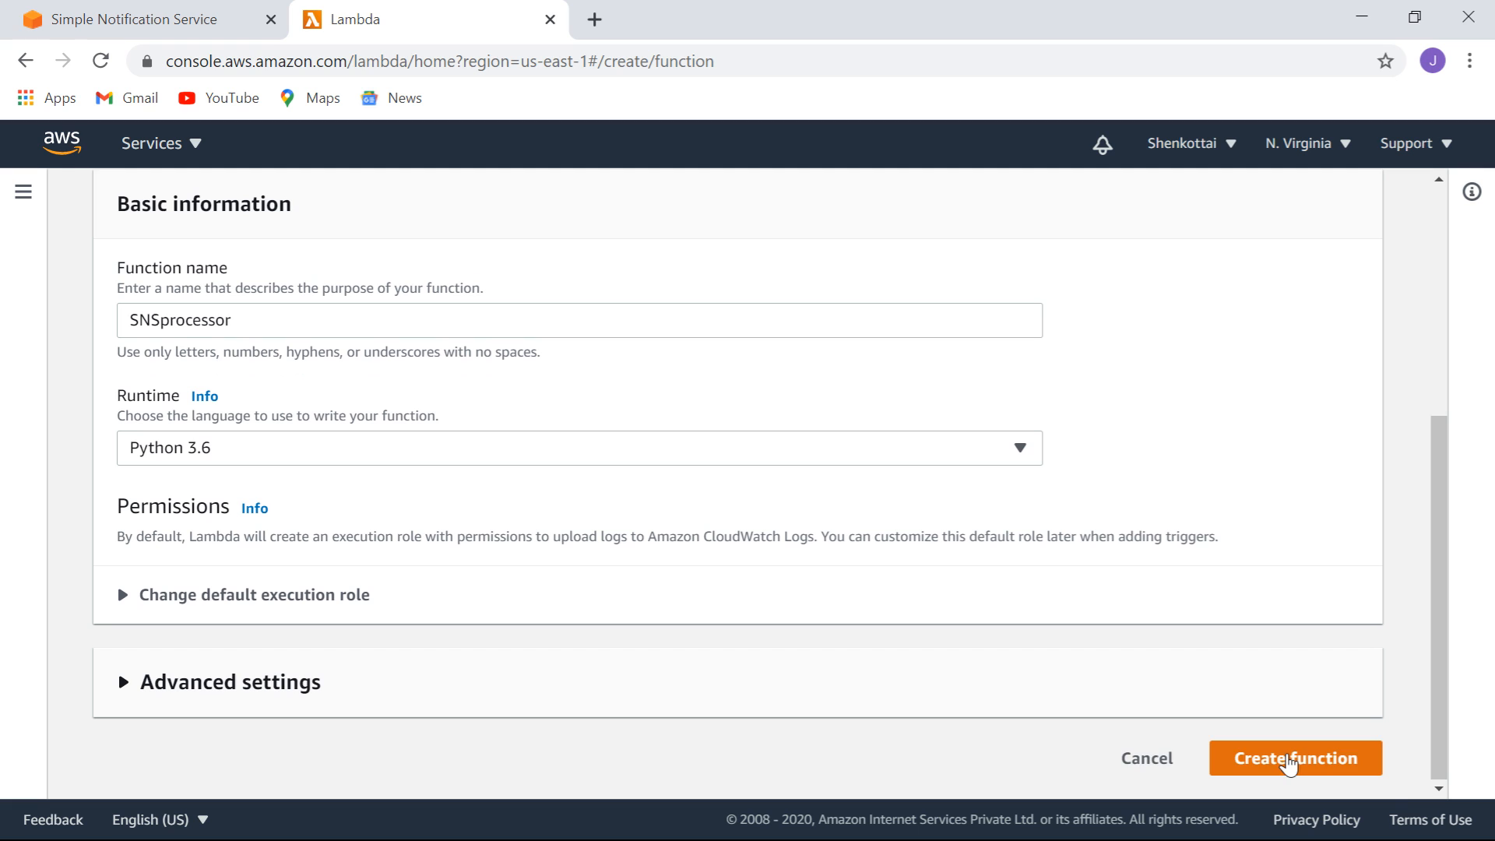
pyautogui.click(1289, 763)
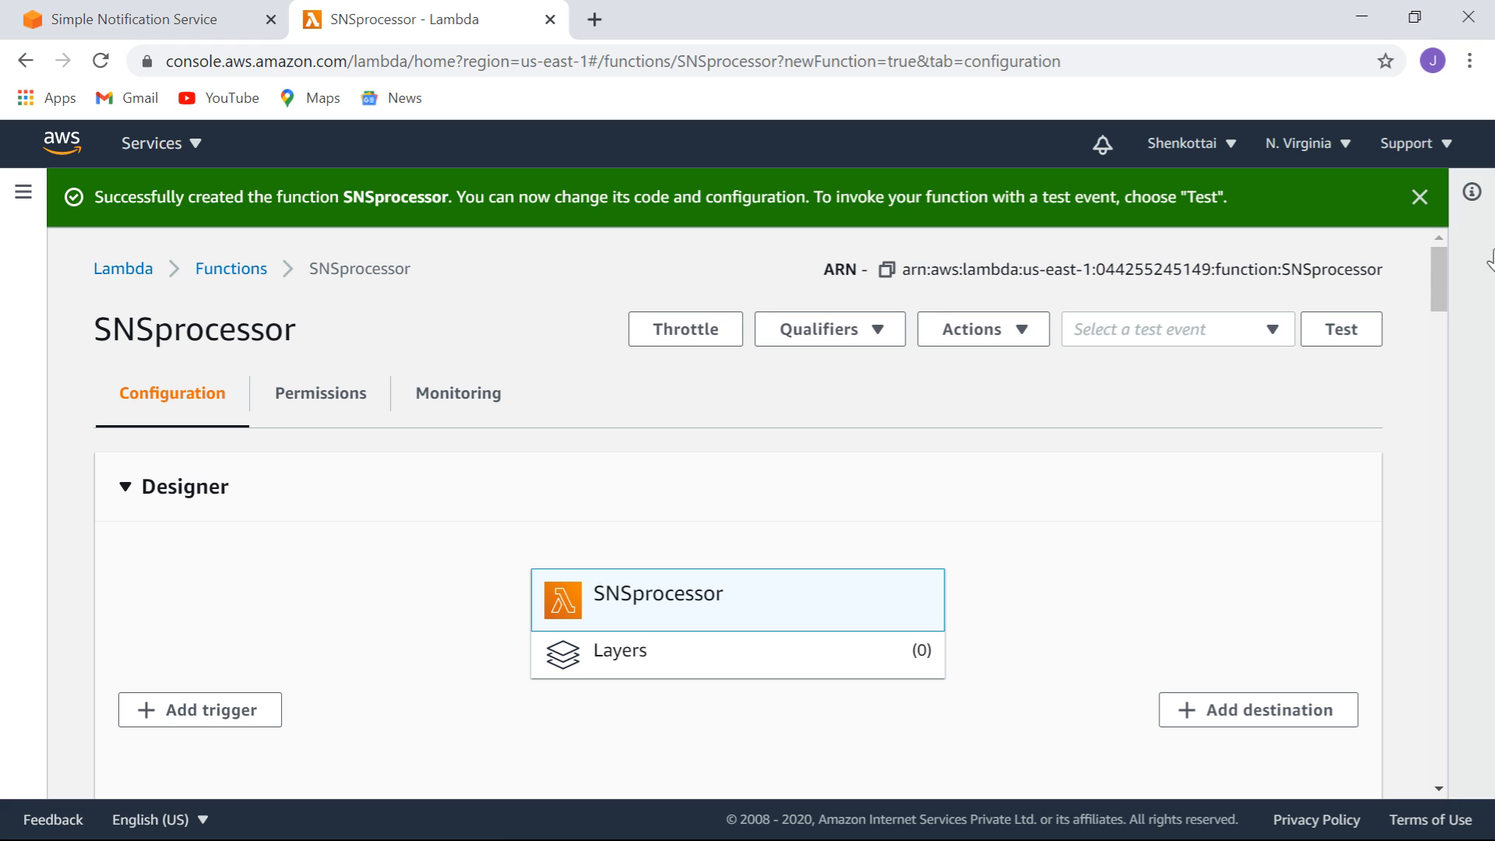
# Edit the SNSprocessor handler to print the incoming SNS message with a 'From SNS:' prefix.
pyautogui.moveTo(1438, 261)
pyautogui.mouseDown()
pyautogui.moveTo(1438, 300)
pyautogui.moveTo(1437, 285)
pyautogui.mouseUp()
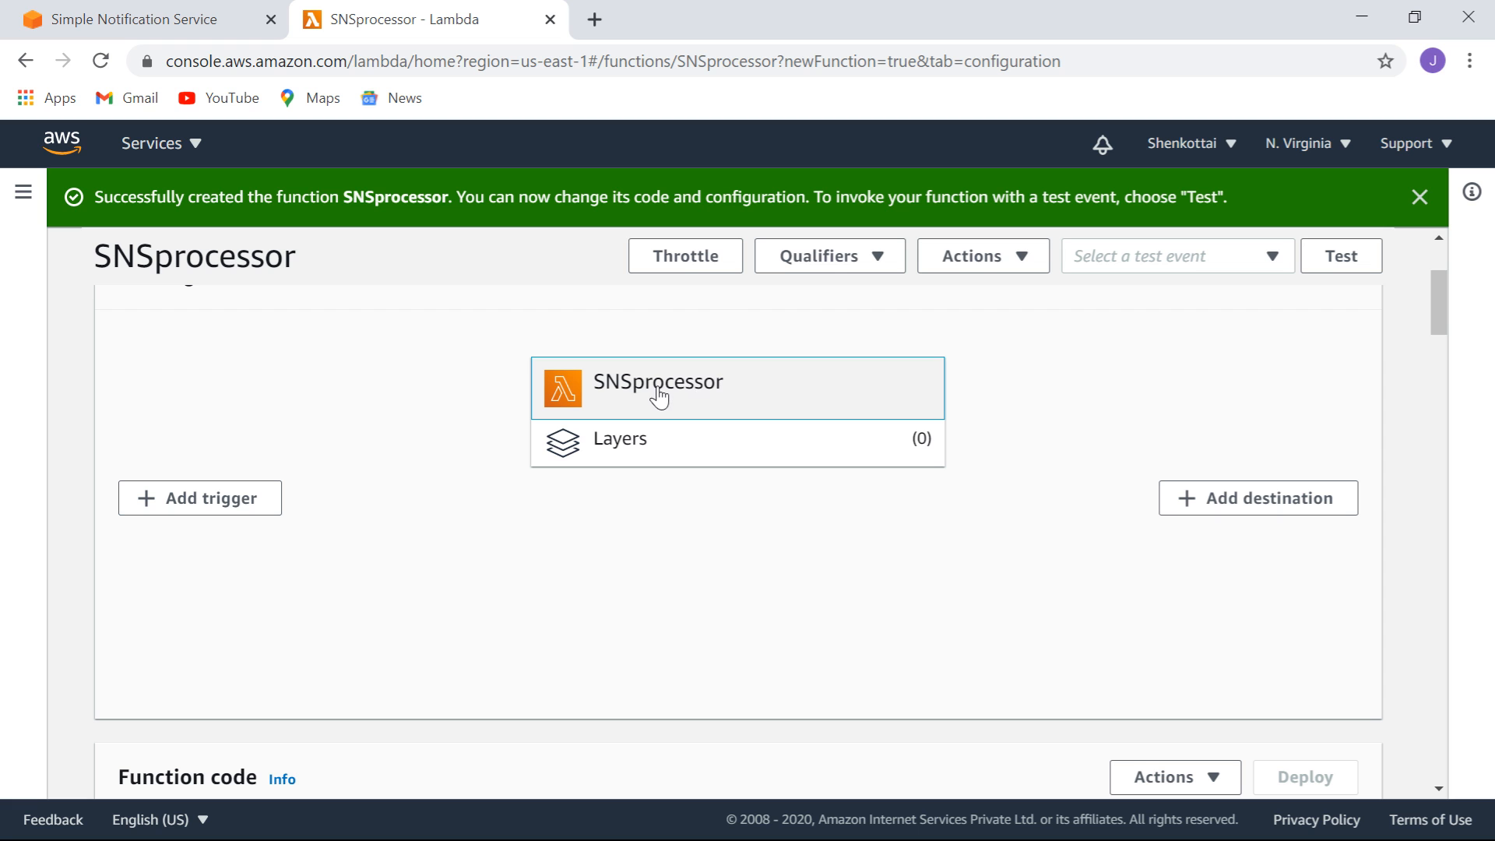
pyautogui.moveTo(1437, 284); pyautogui.dragTo(1437, 342)
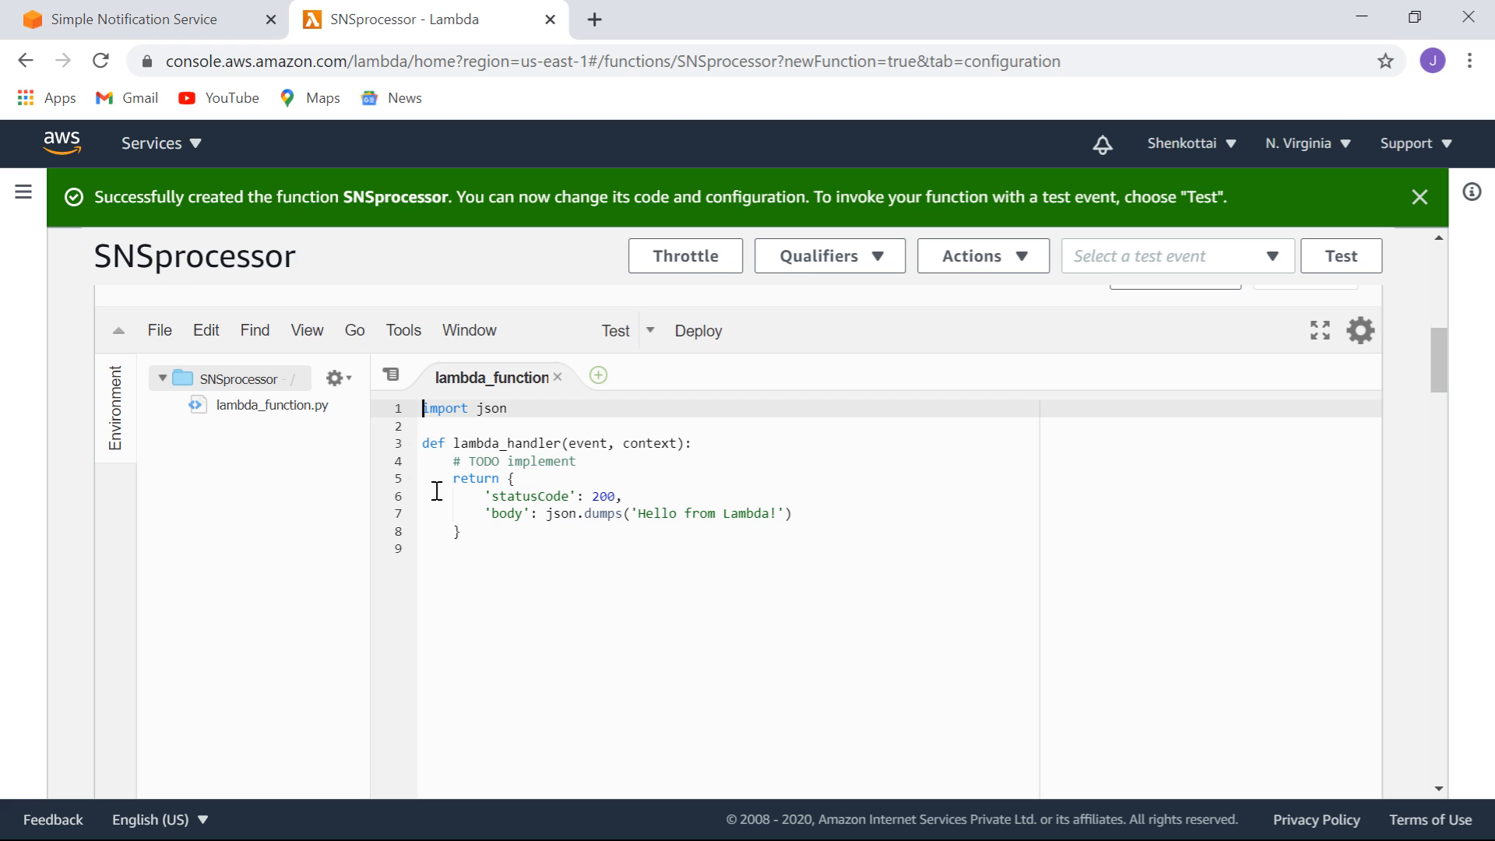
pyautogui.click(685, 593)
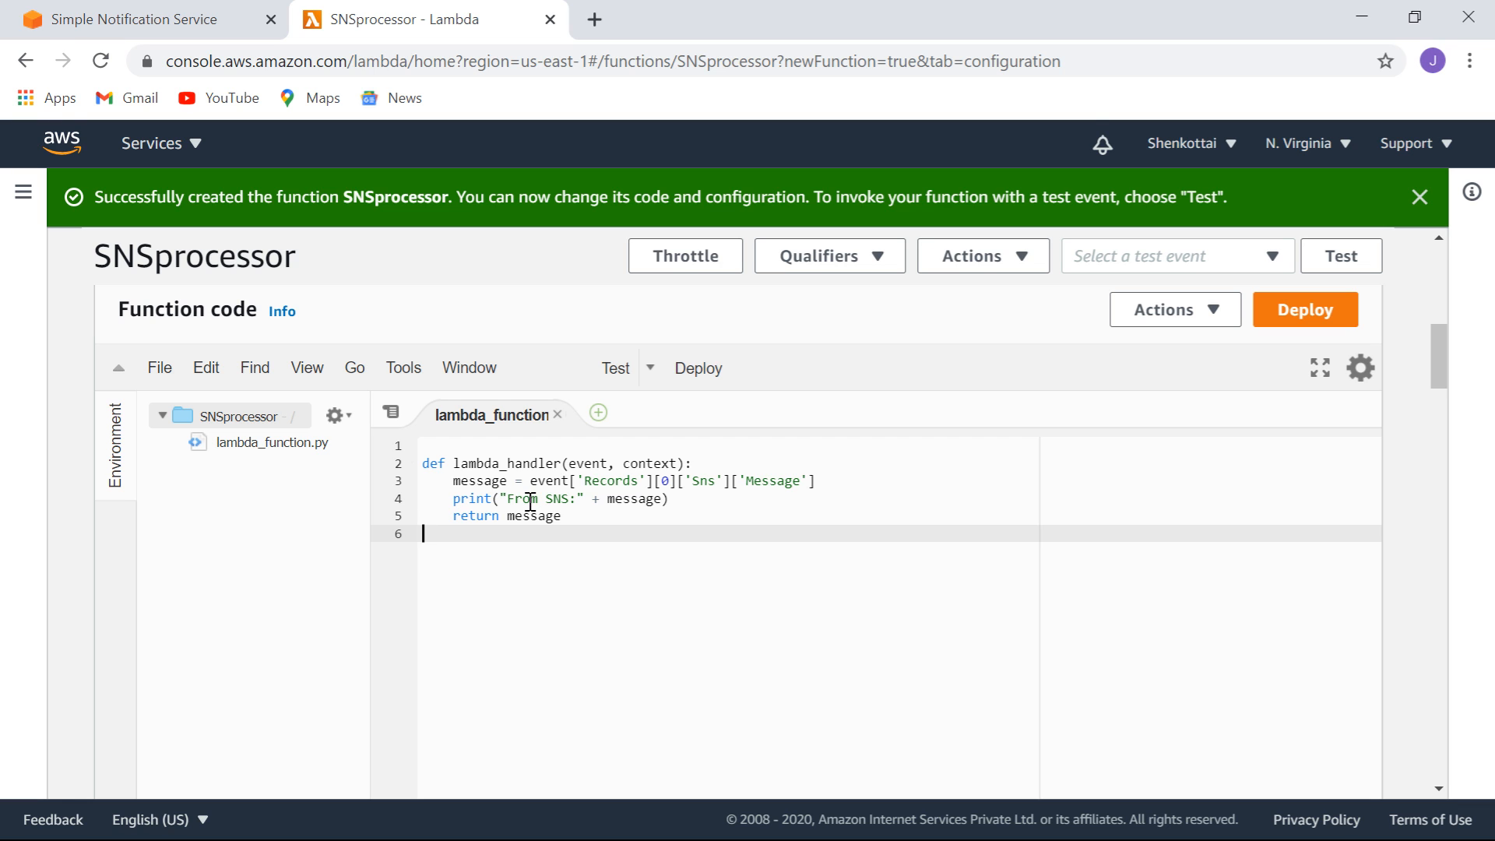
pyautogui.click(446, 479)
pyautogui.moveTo(447, 479); pyautogui.dragTo(516, 482)
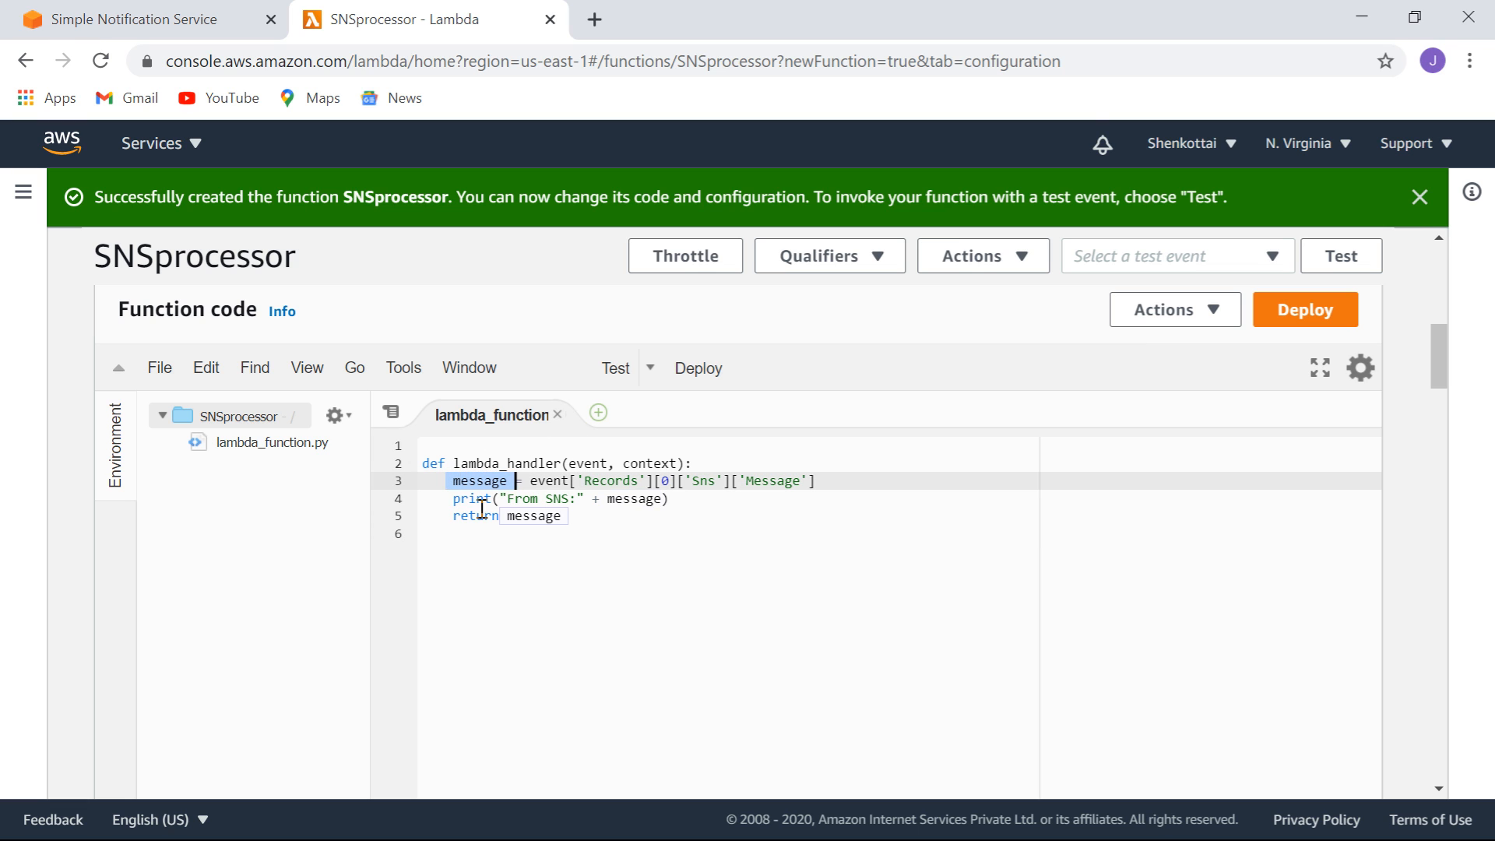
pyautogui.click(787, 623)
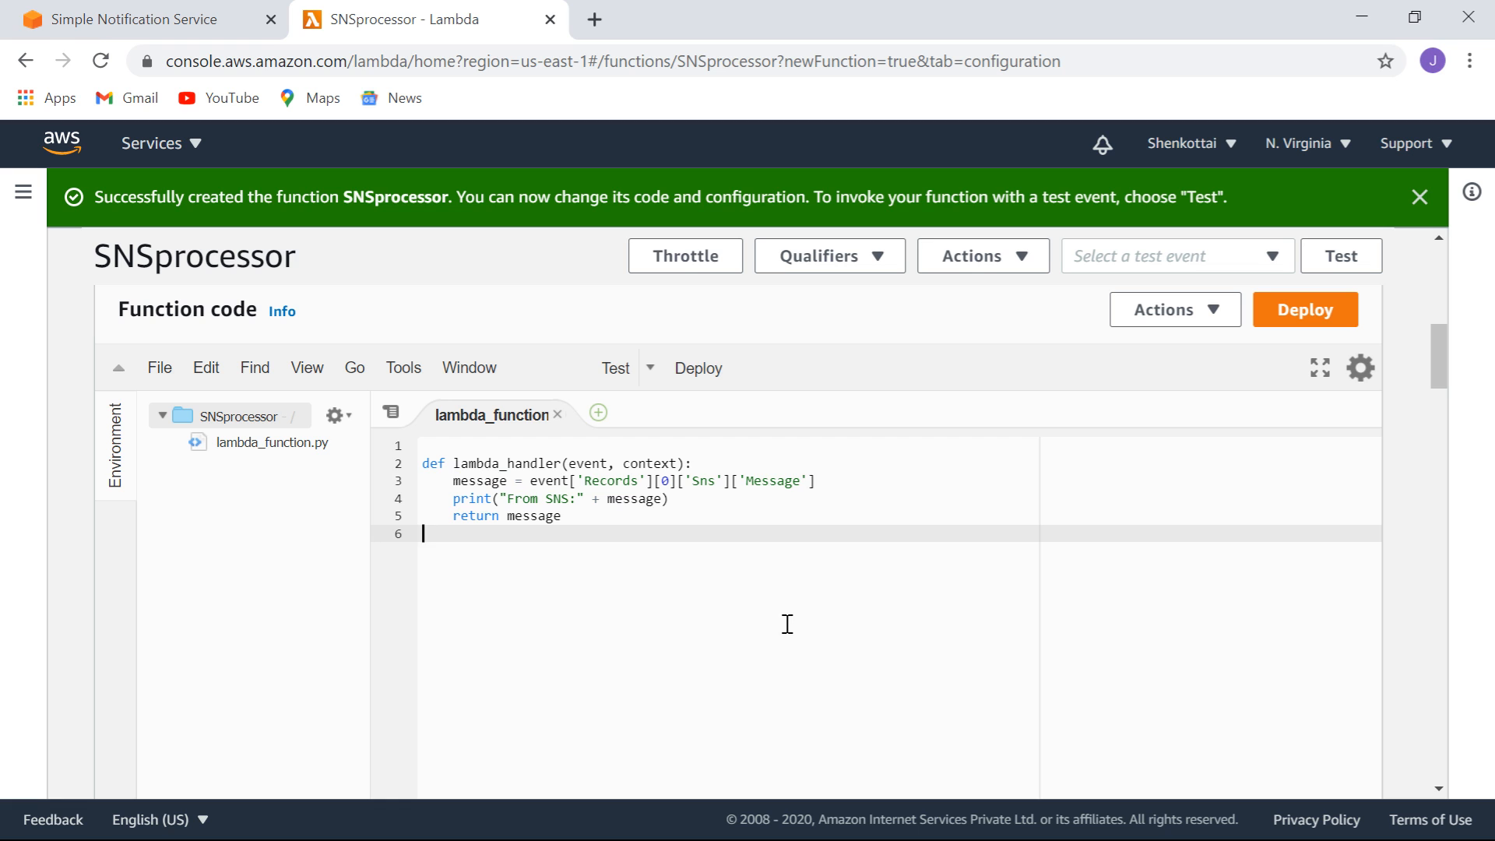
pyautogui.doubleClick(542, 515)
pyautogui.click(472, 481)
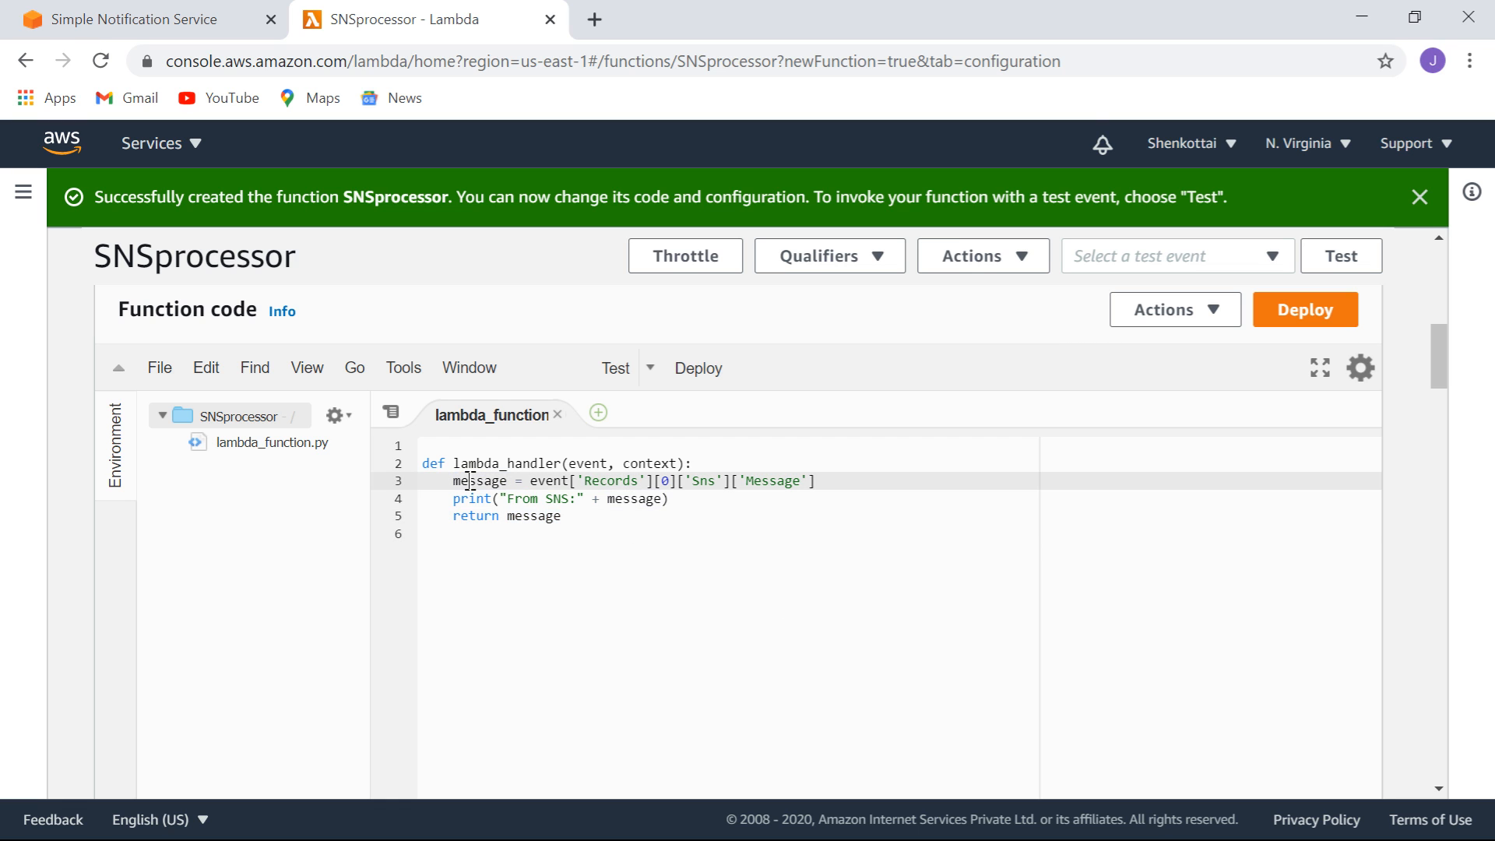
pyautogui.click(638, 502)
pyautogui.doubleClick(638, 500)
pyautogui.click(798, 615)
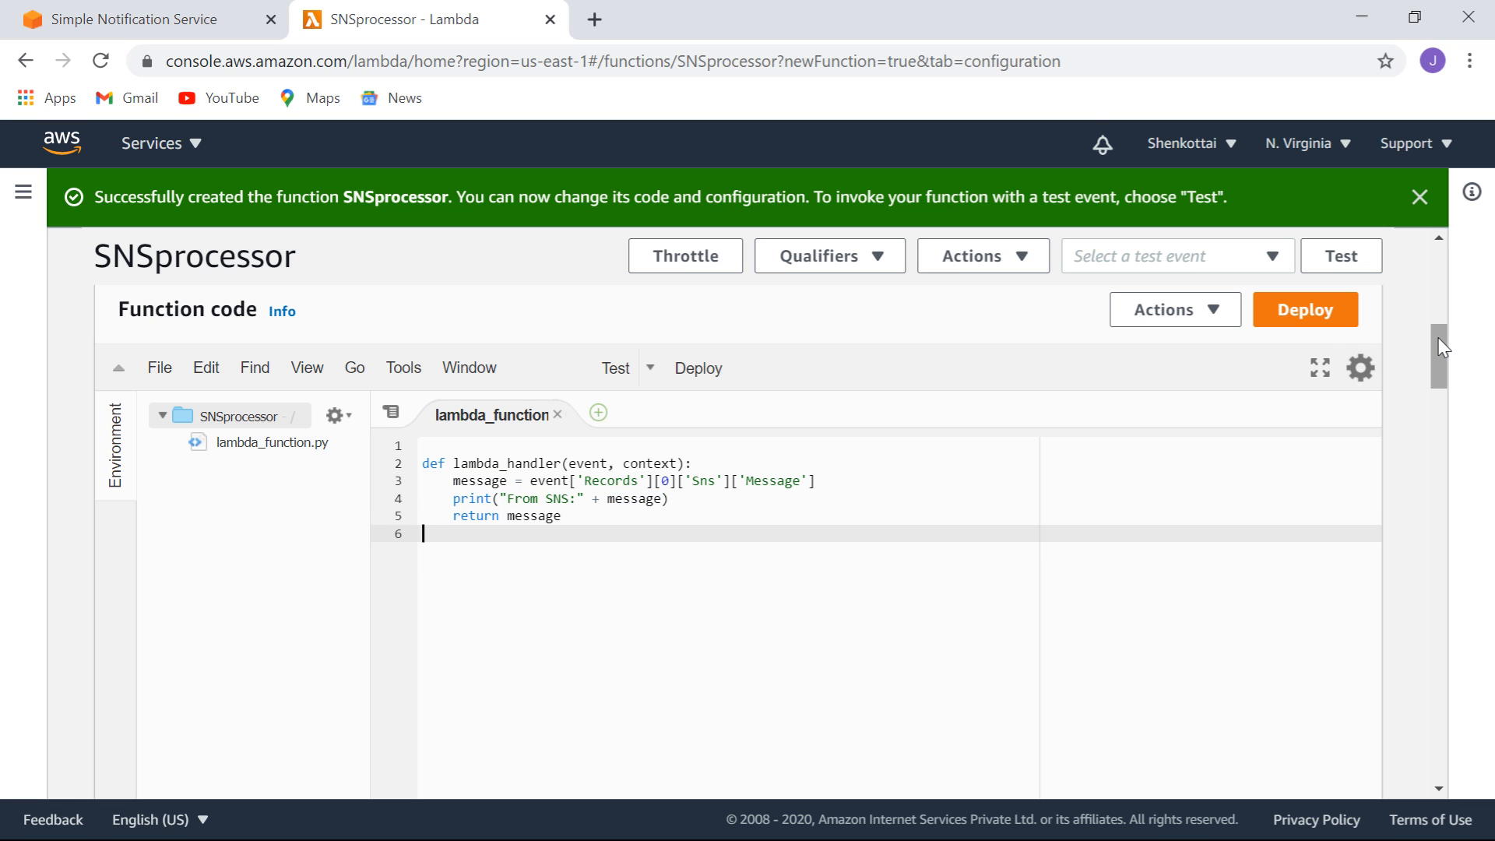
# Deploy the updated SNSprocessor code and return to the SNS console.
pyautogui.moveTo(1438, 346); pyautogui.dragTo(1438, 352)
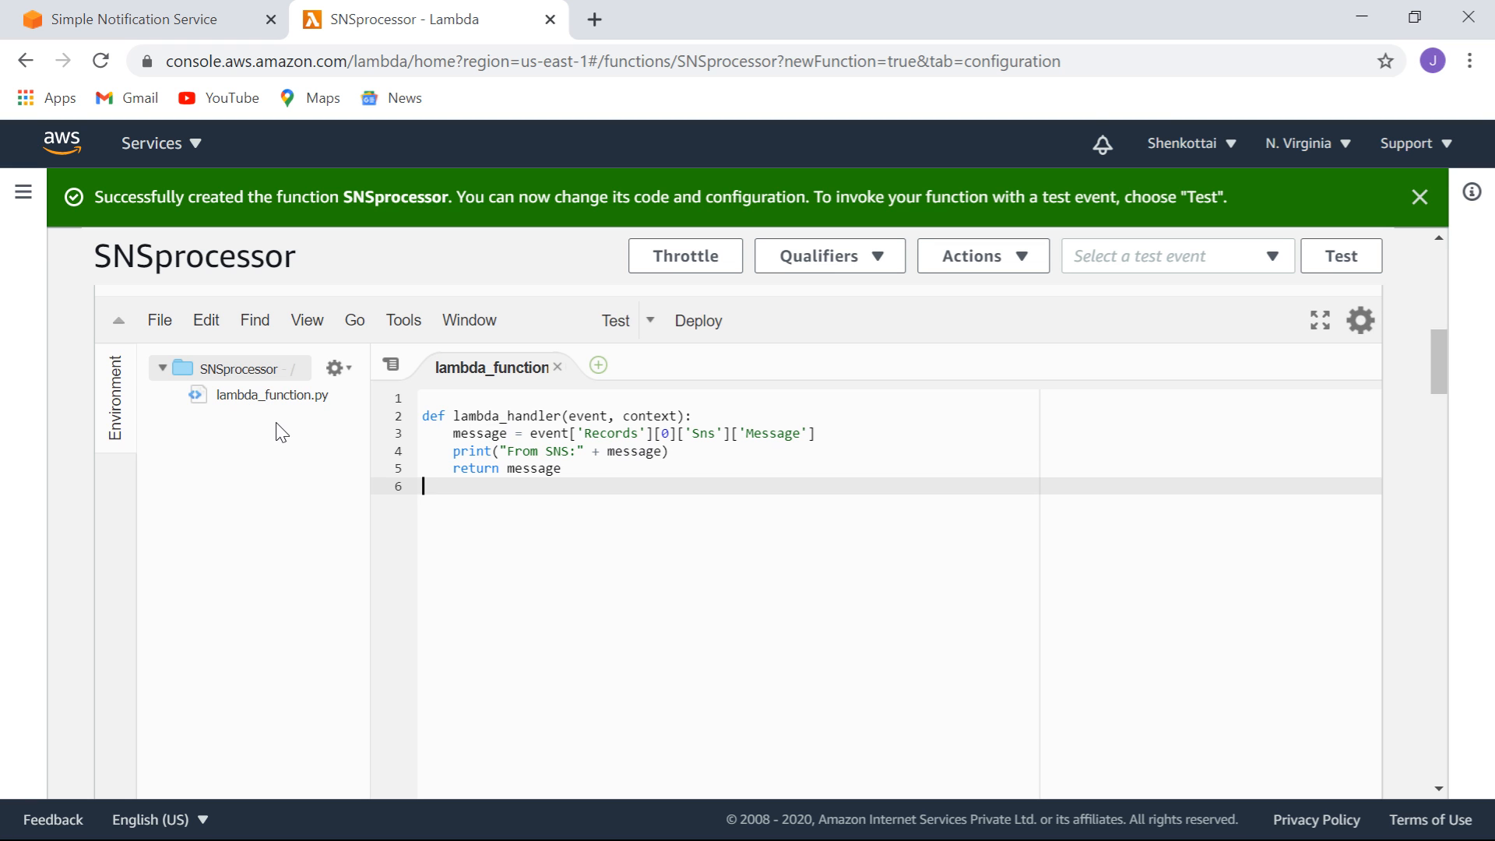
pyautogui.moveTo(1445, 345)
pyautogui.mouseDown()
pyautogui.moveTo(1449, 607)
pyautogui.moveTo(1490, 710)
pyautogui.moveTo(1480, 747)
pyautogui.moveTo(1425, 443)
pyautogui.moveTo(1433, 260)
pyautogui.moveTo(1445, 360)
pyautogui.moveTo(1443, 335)
pyautogui.mouseUp()
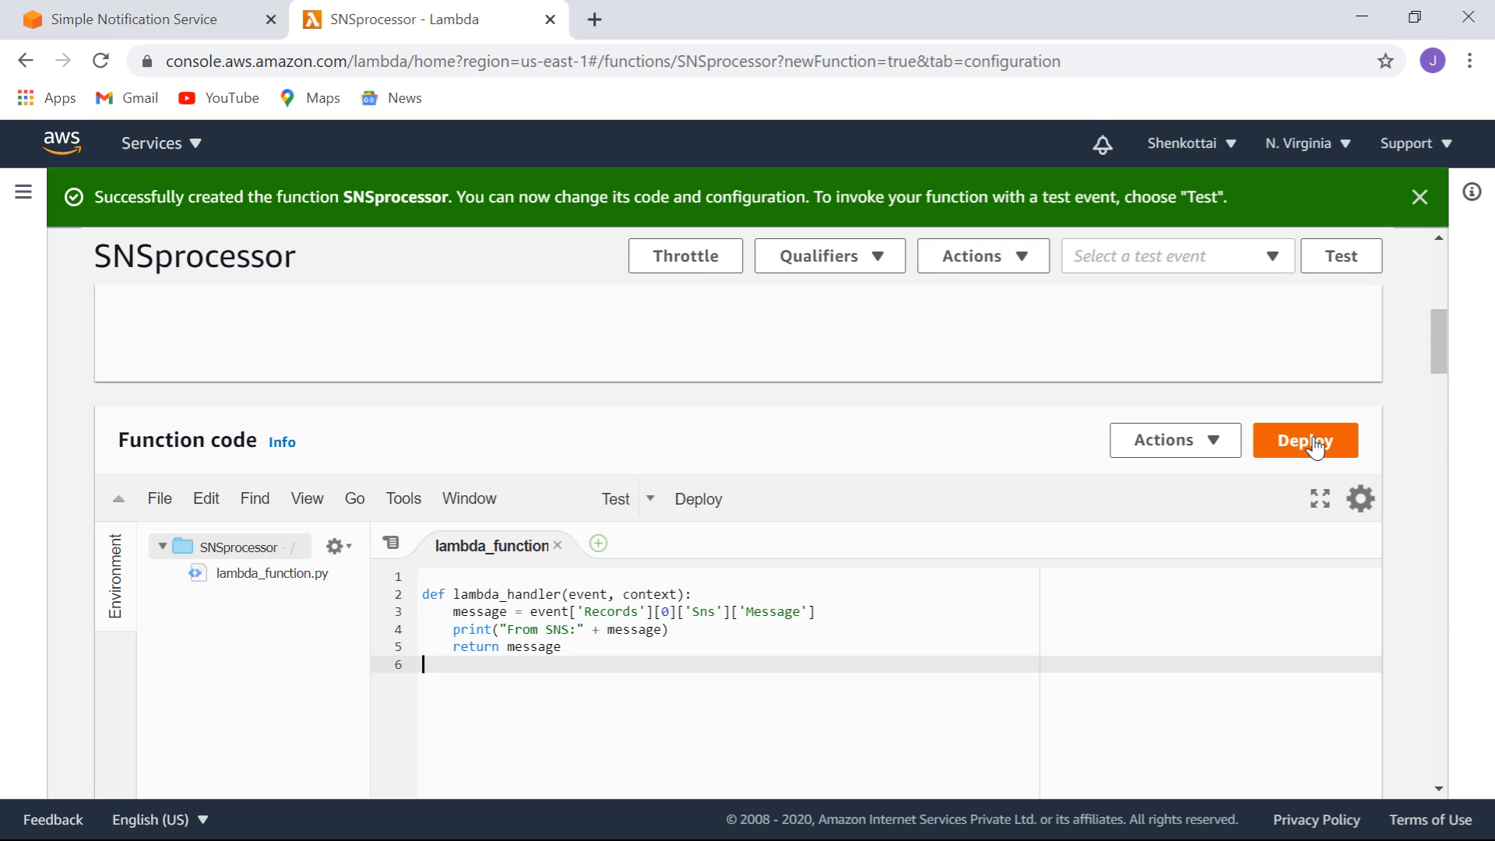
pyautogui.click(1315, 446)
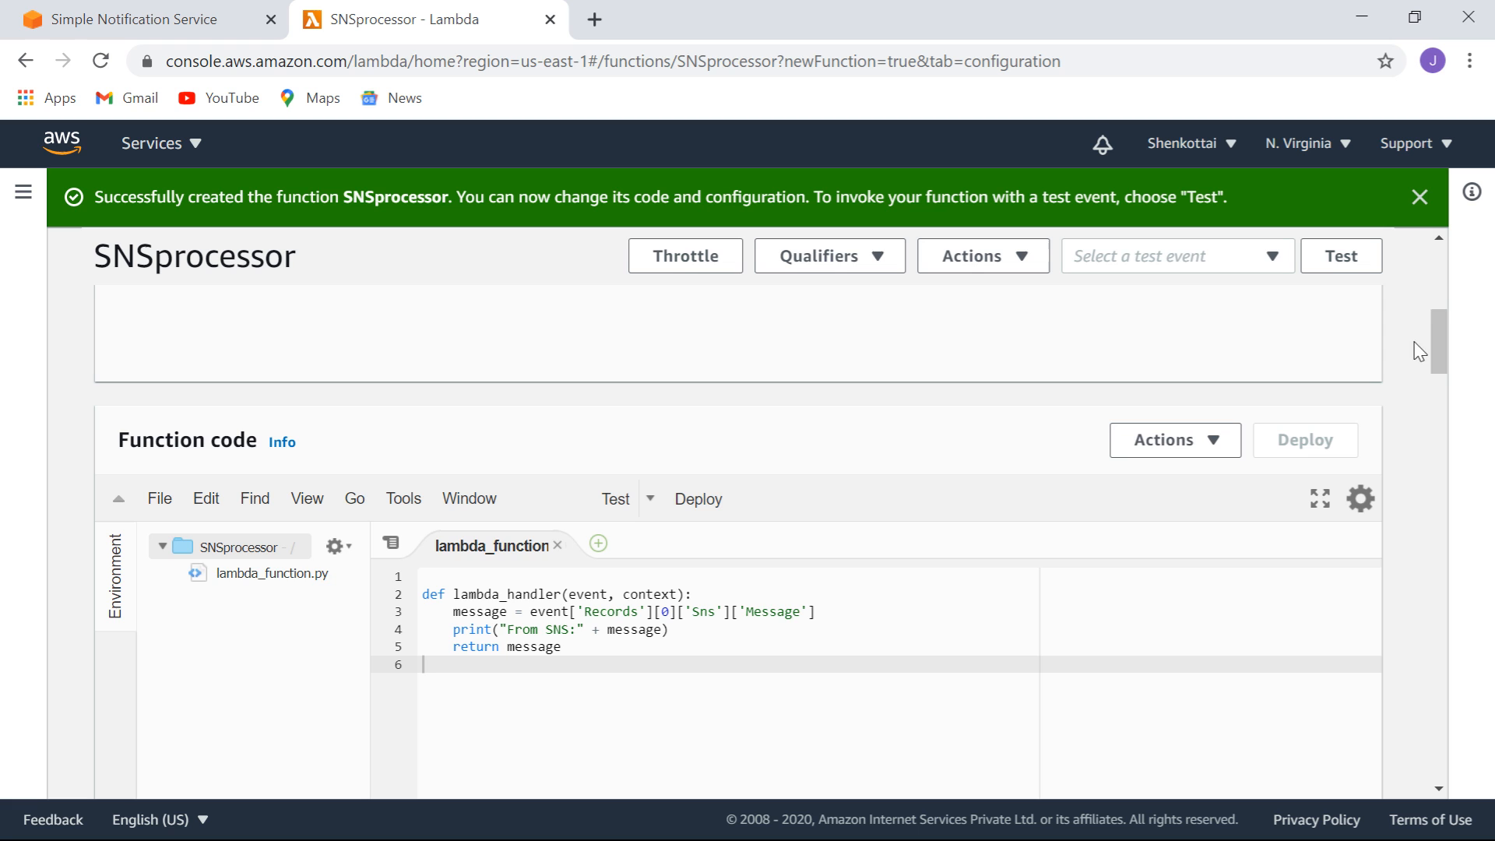
pyautogui.moveTo(1441, 341); pyautogui.dragTo(1436, 260)
pyautogui.click(118, 20)
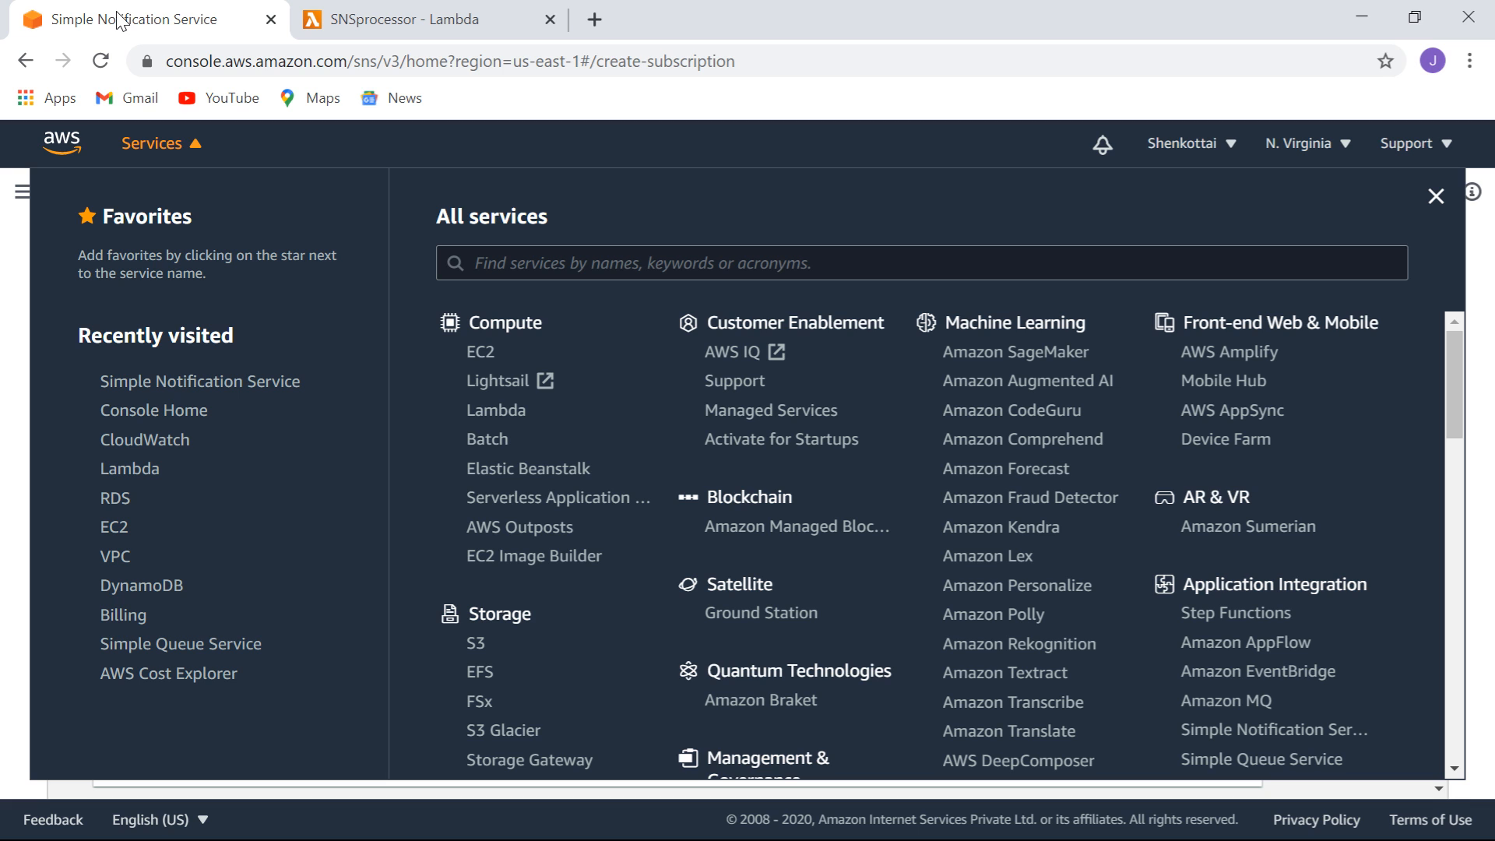
# Reload the create-subscription form and choose mySNStopic with the AWS Lambda protocol.
pyautogui.click(1435, 196)
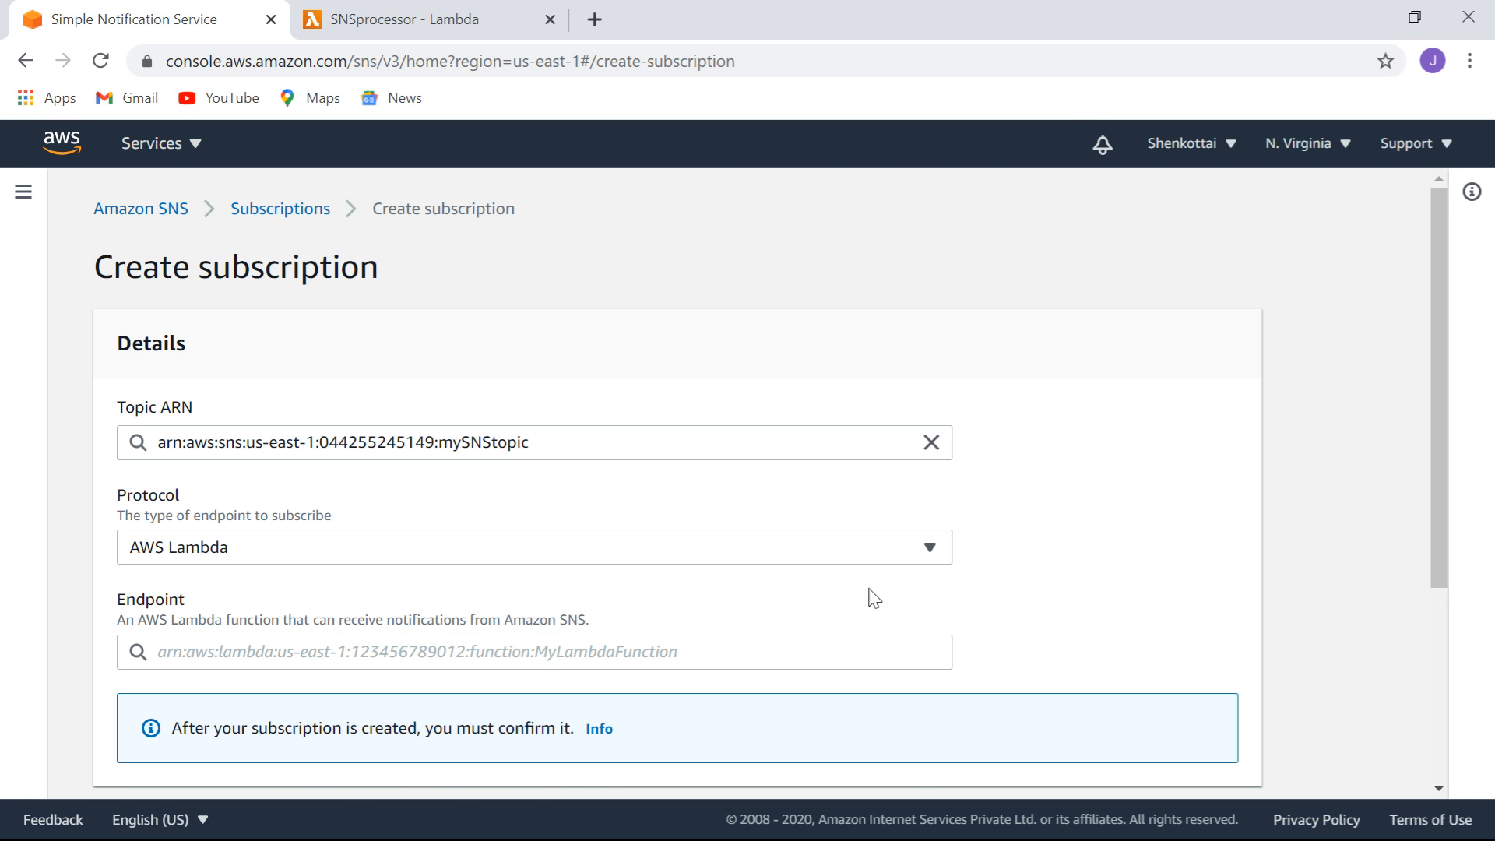
pyautogui.click(751, 648)
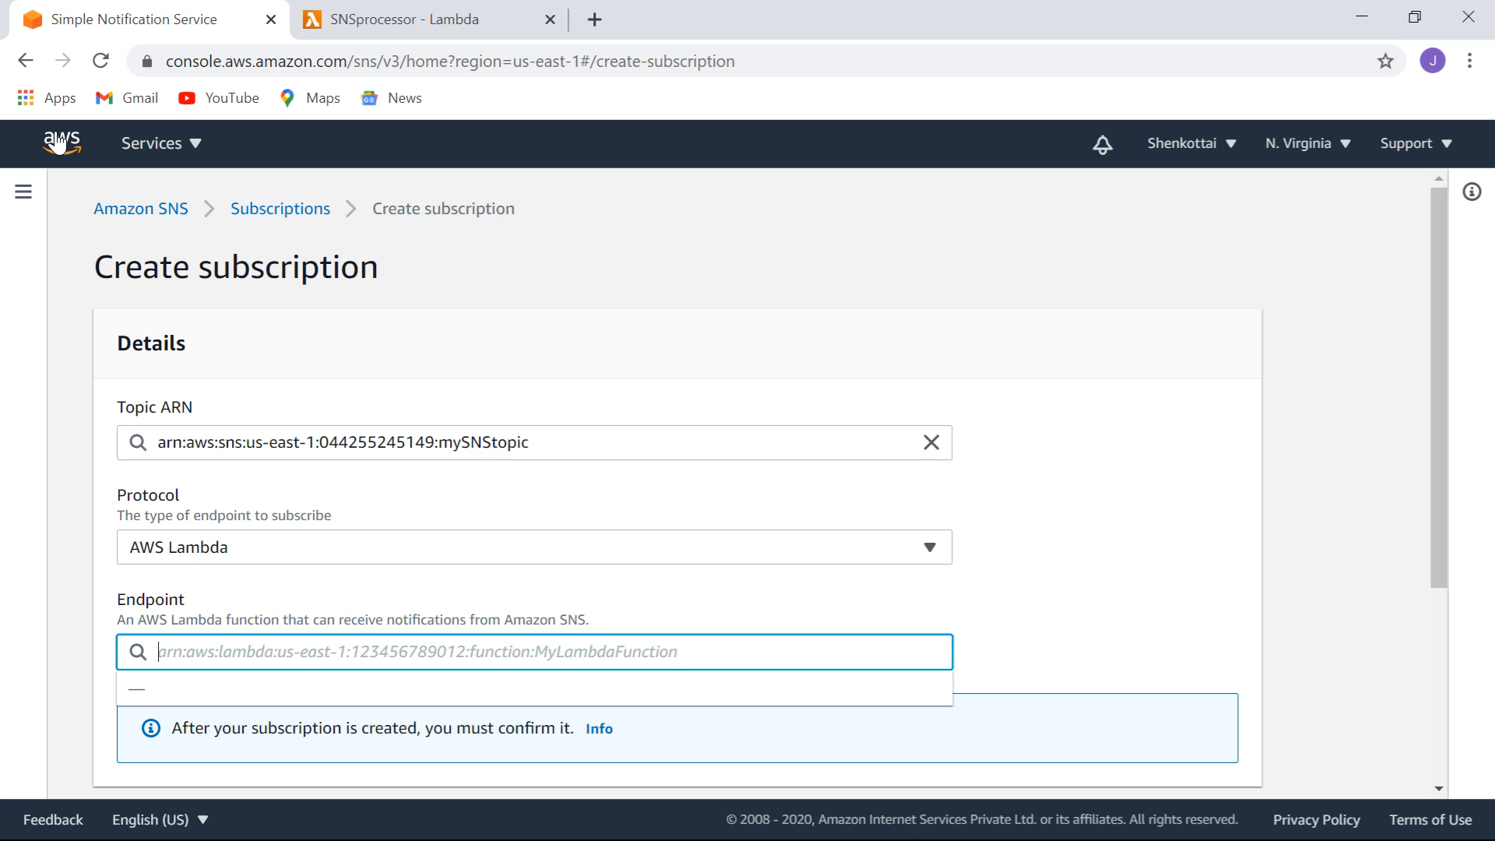
pyautogui.click(100, 61)
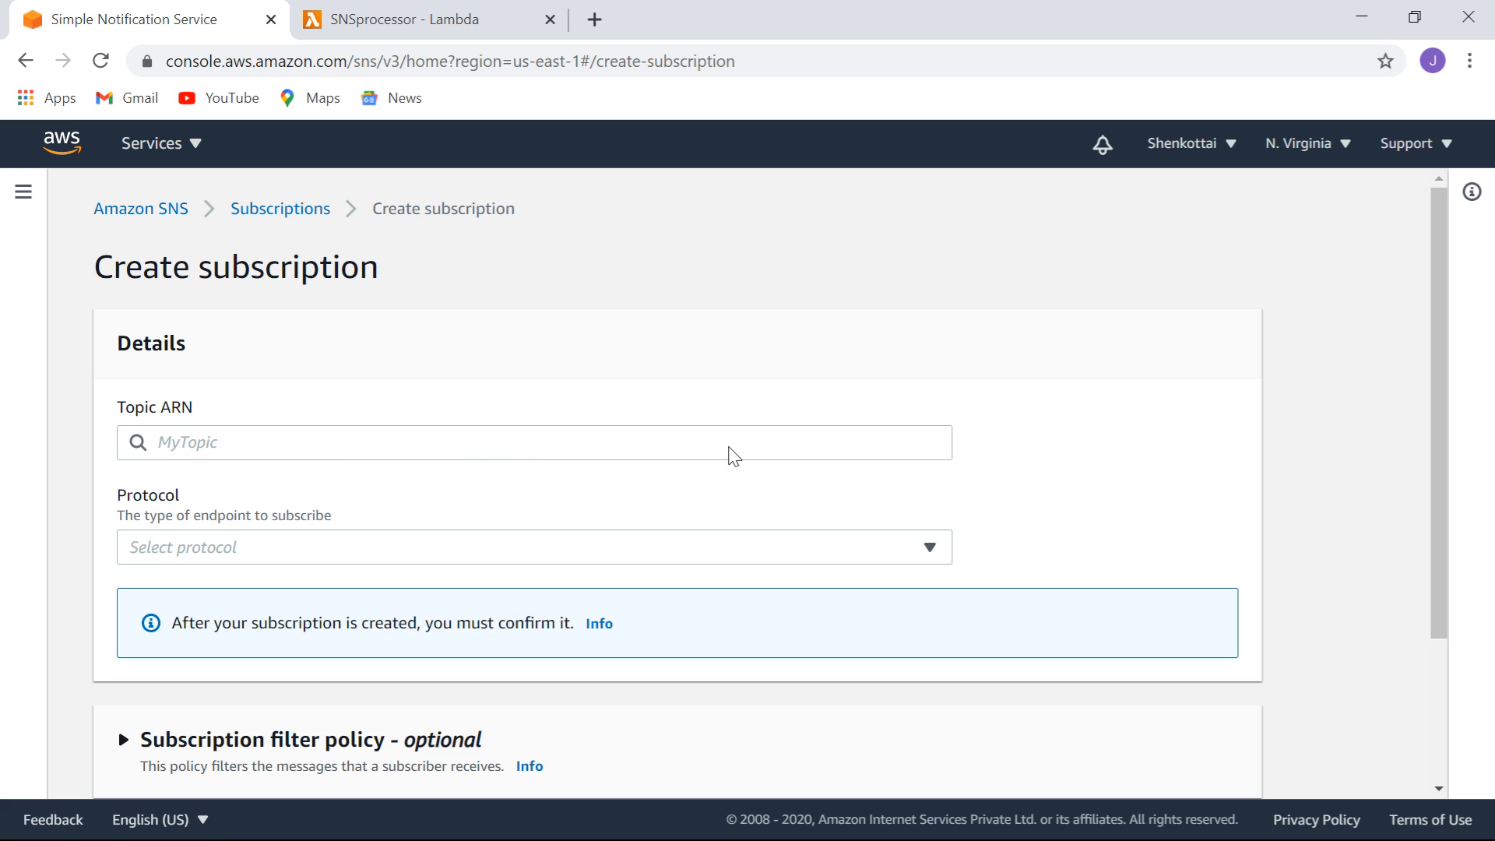
pyautogui.click(617, 443)
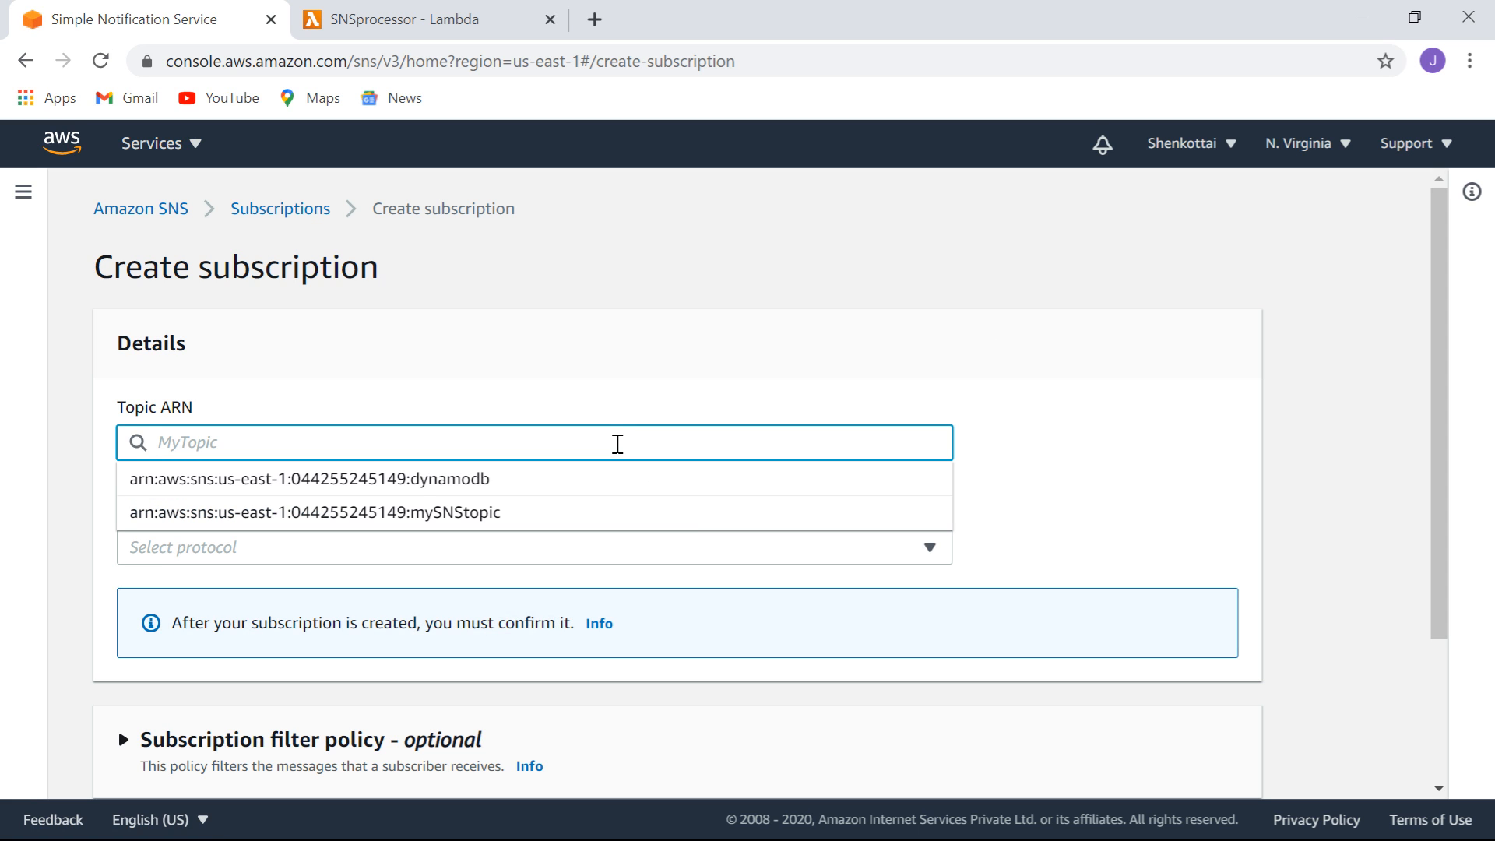
pyautogui.click(499, 511)
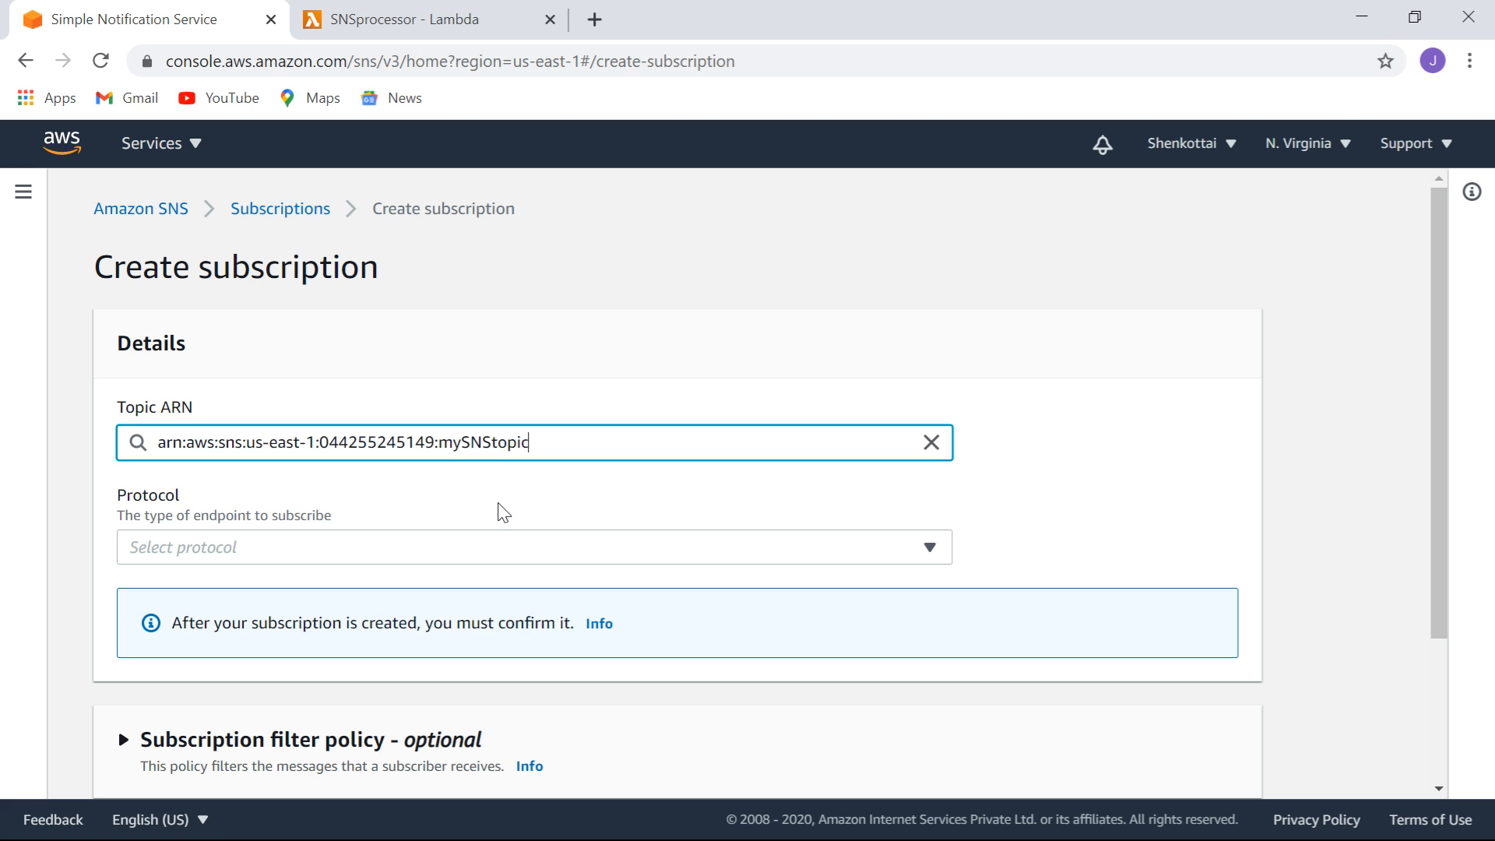
pyautogui.click(497, 547)
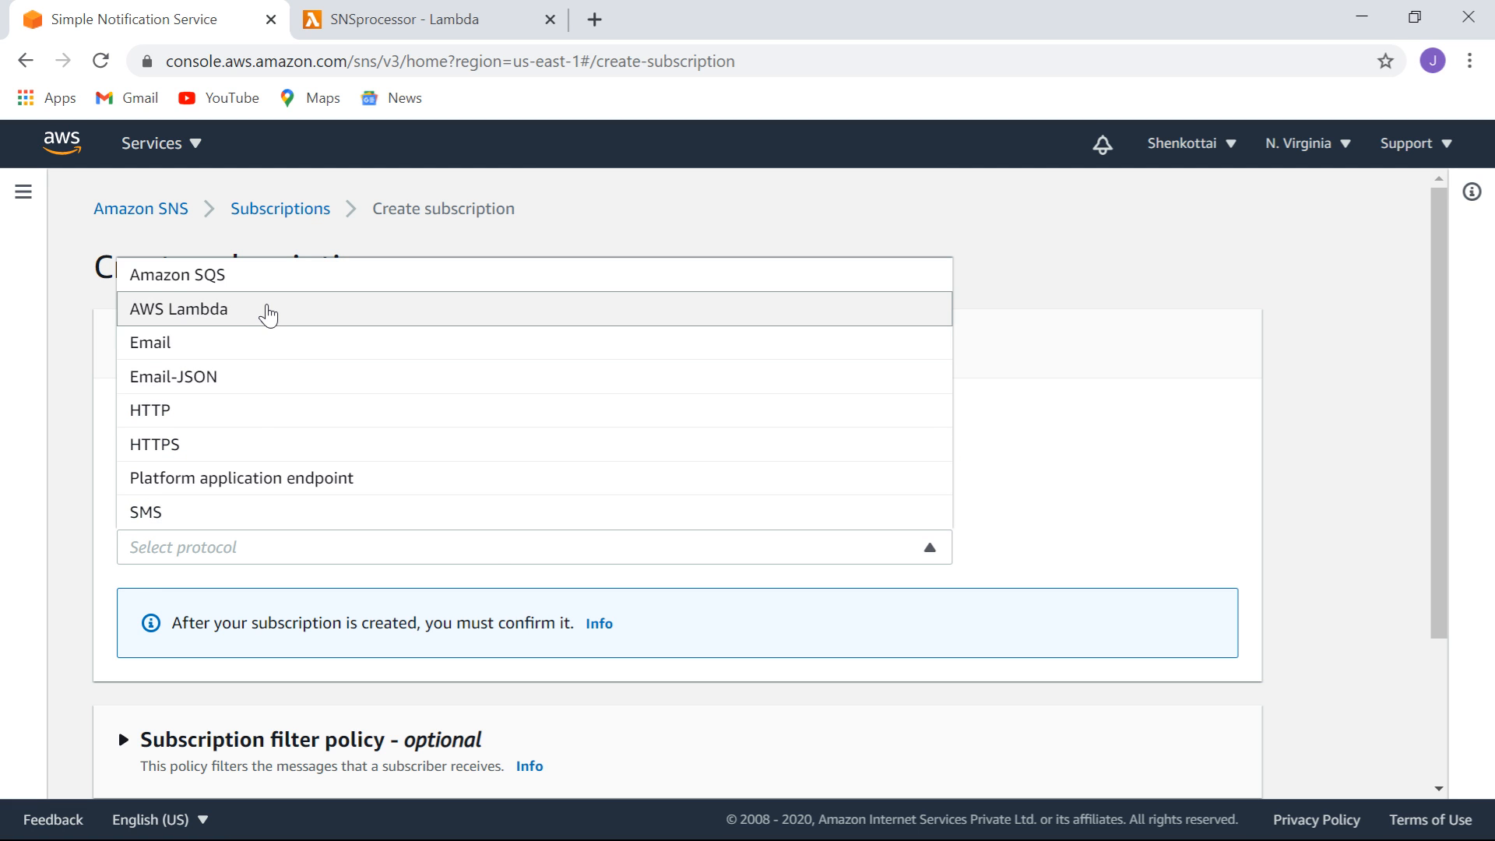
pyautogui.click(265, 310)
# Set the endpoint to the SNSprocessor function ARN and create the subscription.
pyautogui.click(507, 651)
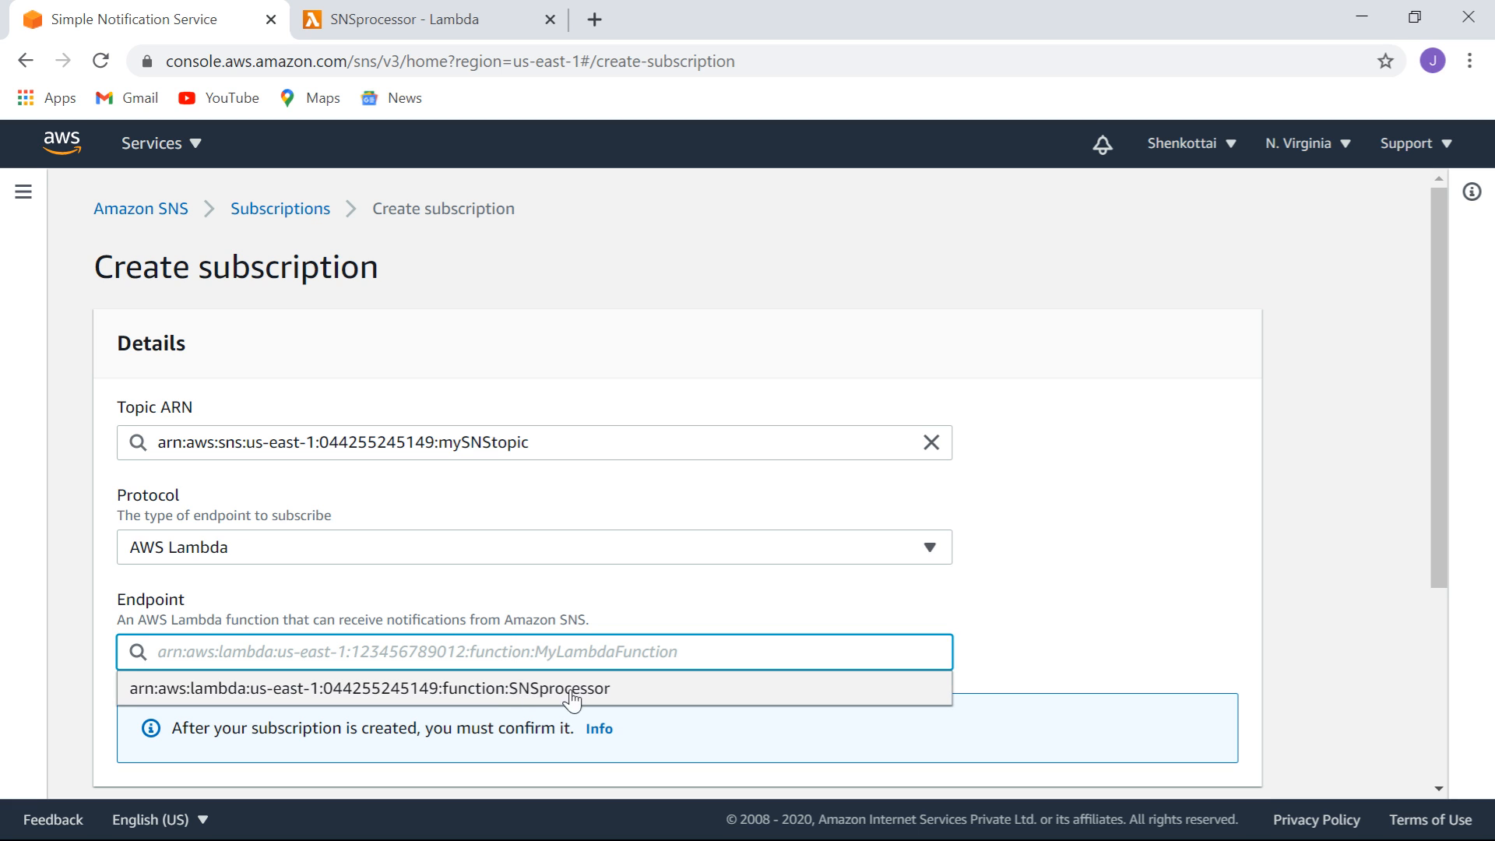
pyautogui.click(406, 24)
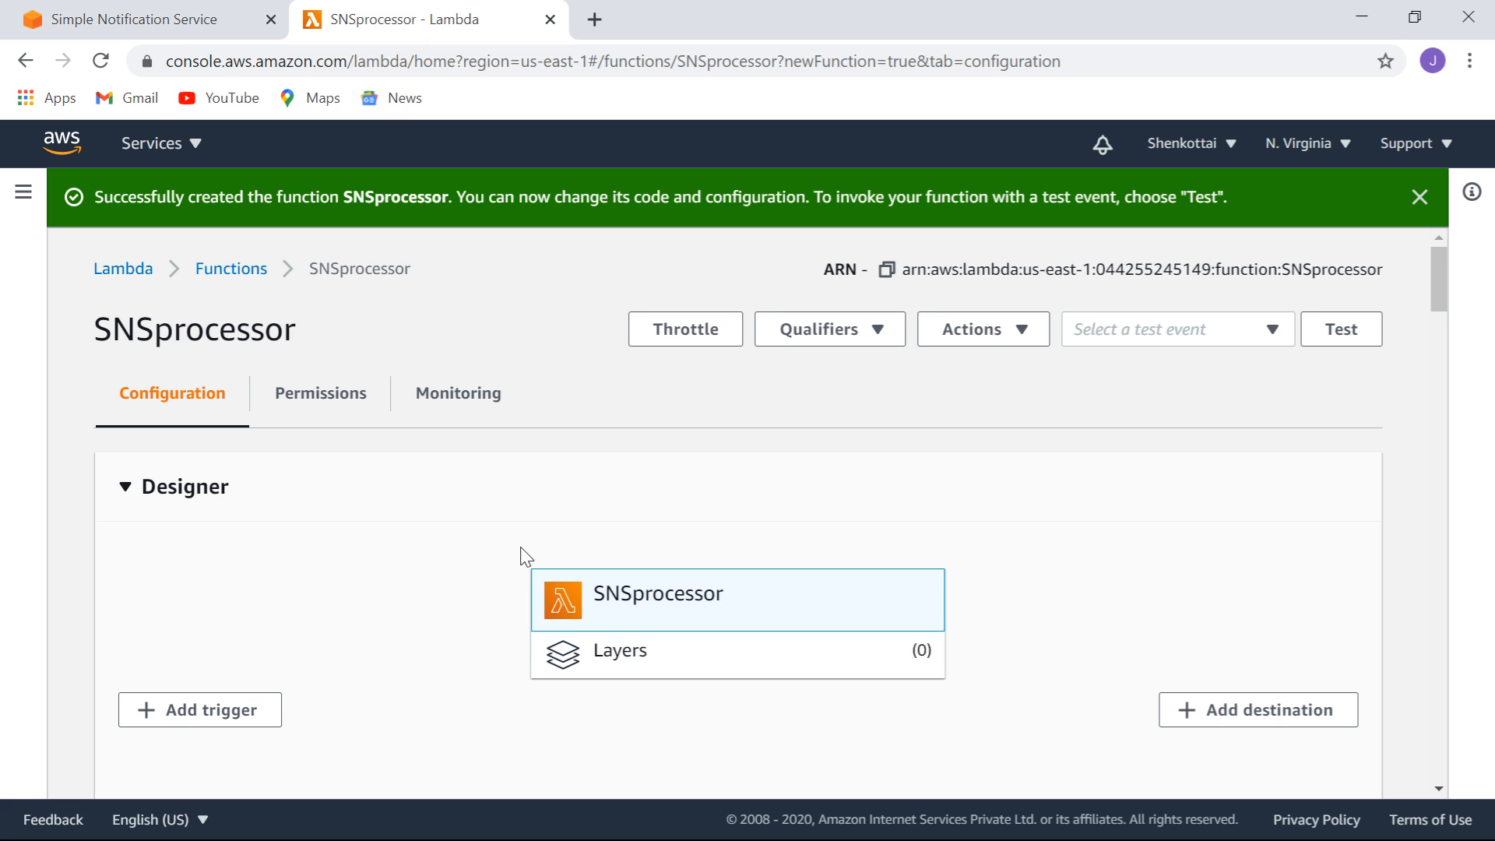
pyautogui.click(153, 22)
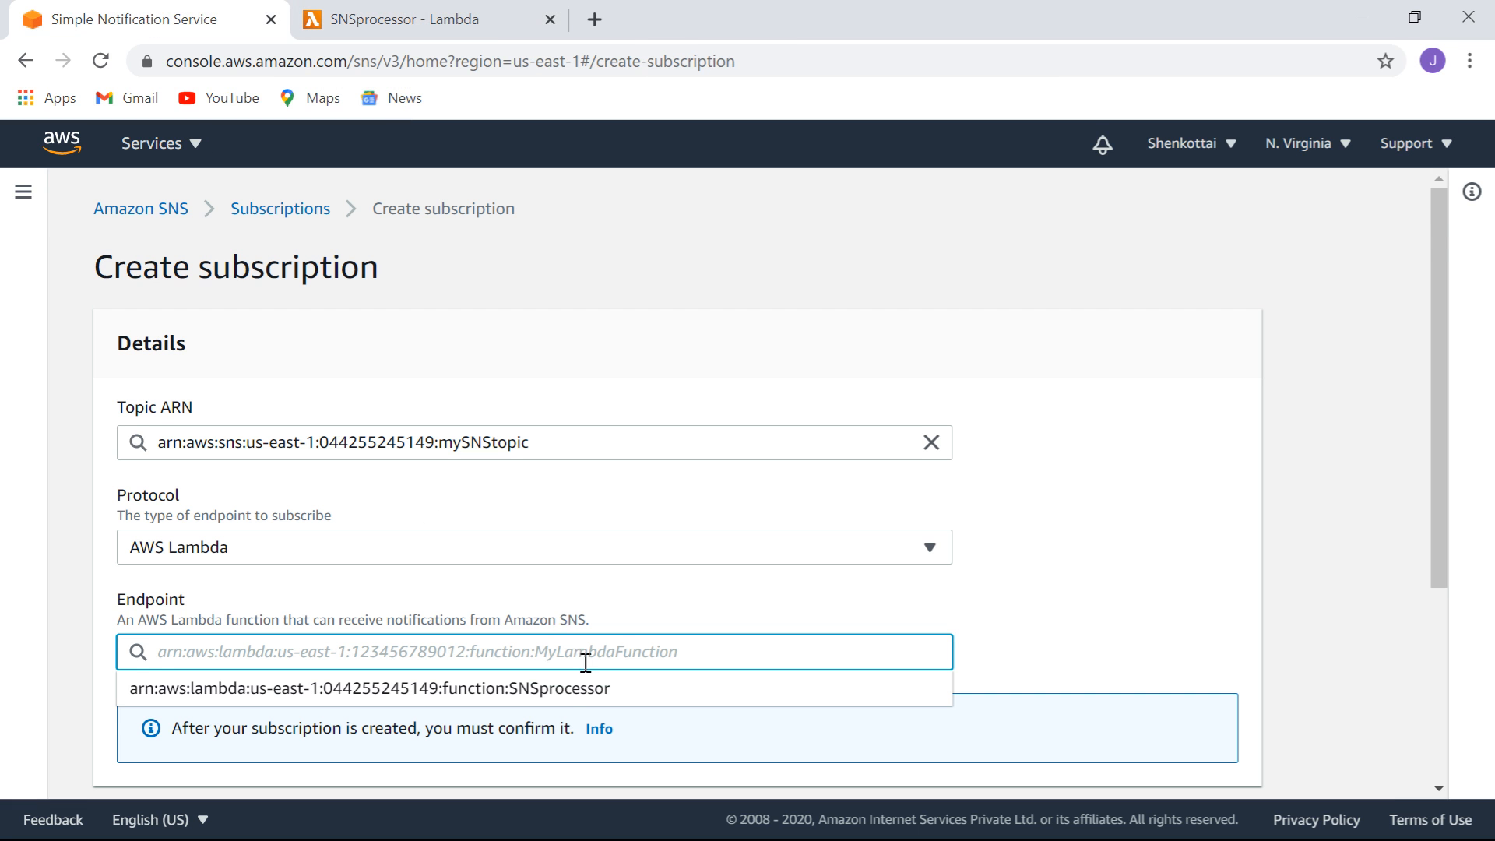
pyautogui.click(583, 693)
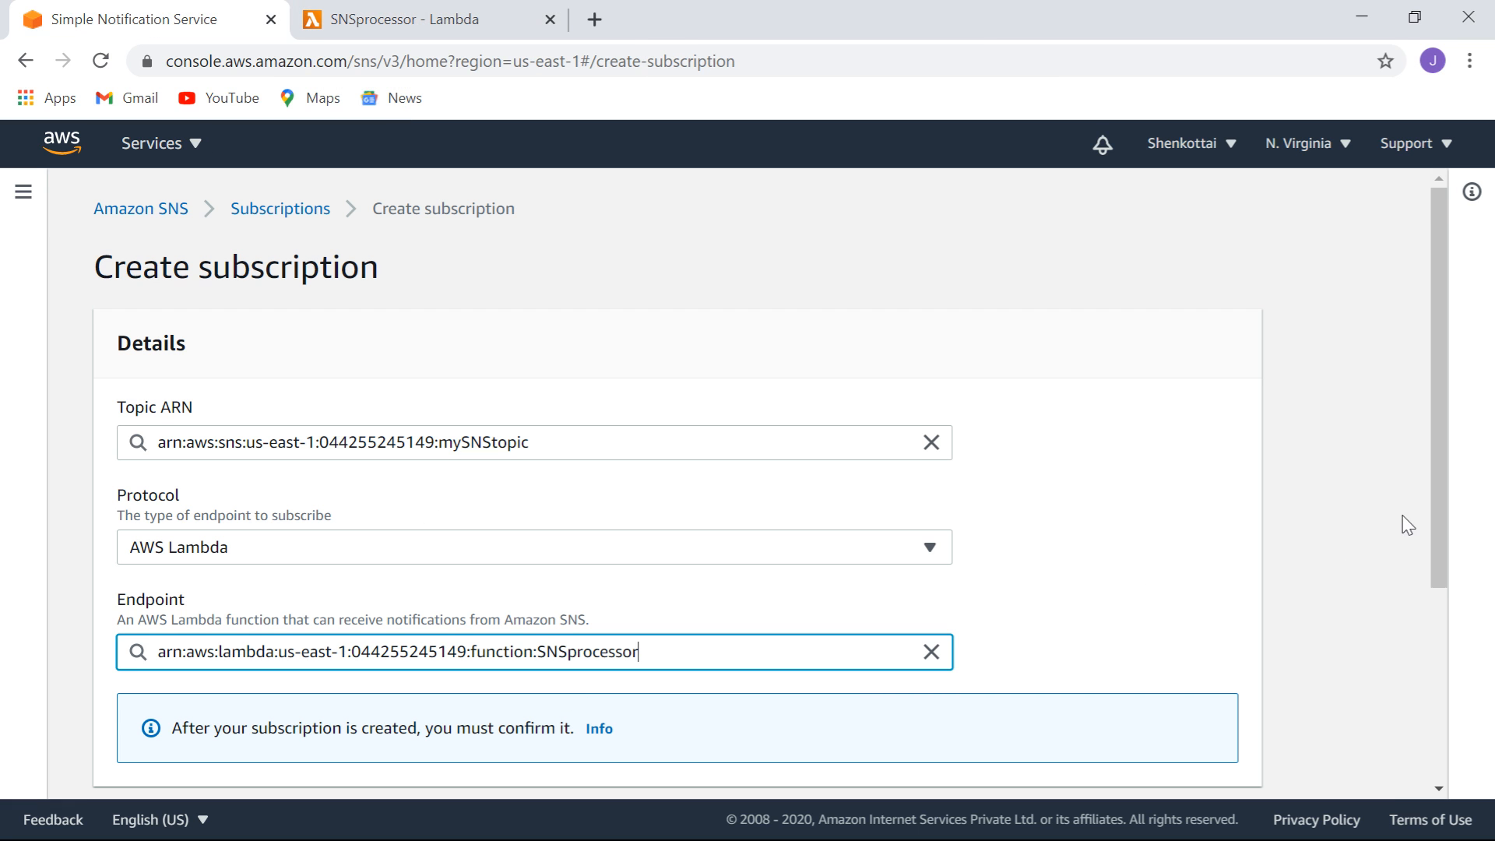
pyautogui.moveTo(1437, 503); pyautogui.dragTo(1450, 314)
pyautogui.click(937, 549)
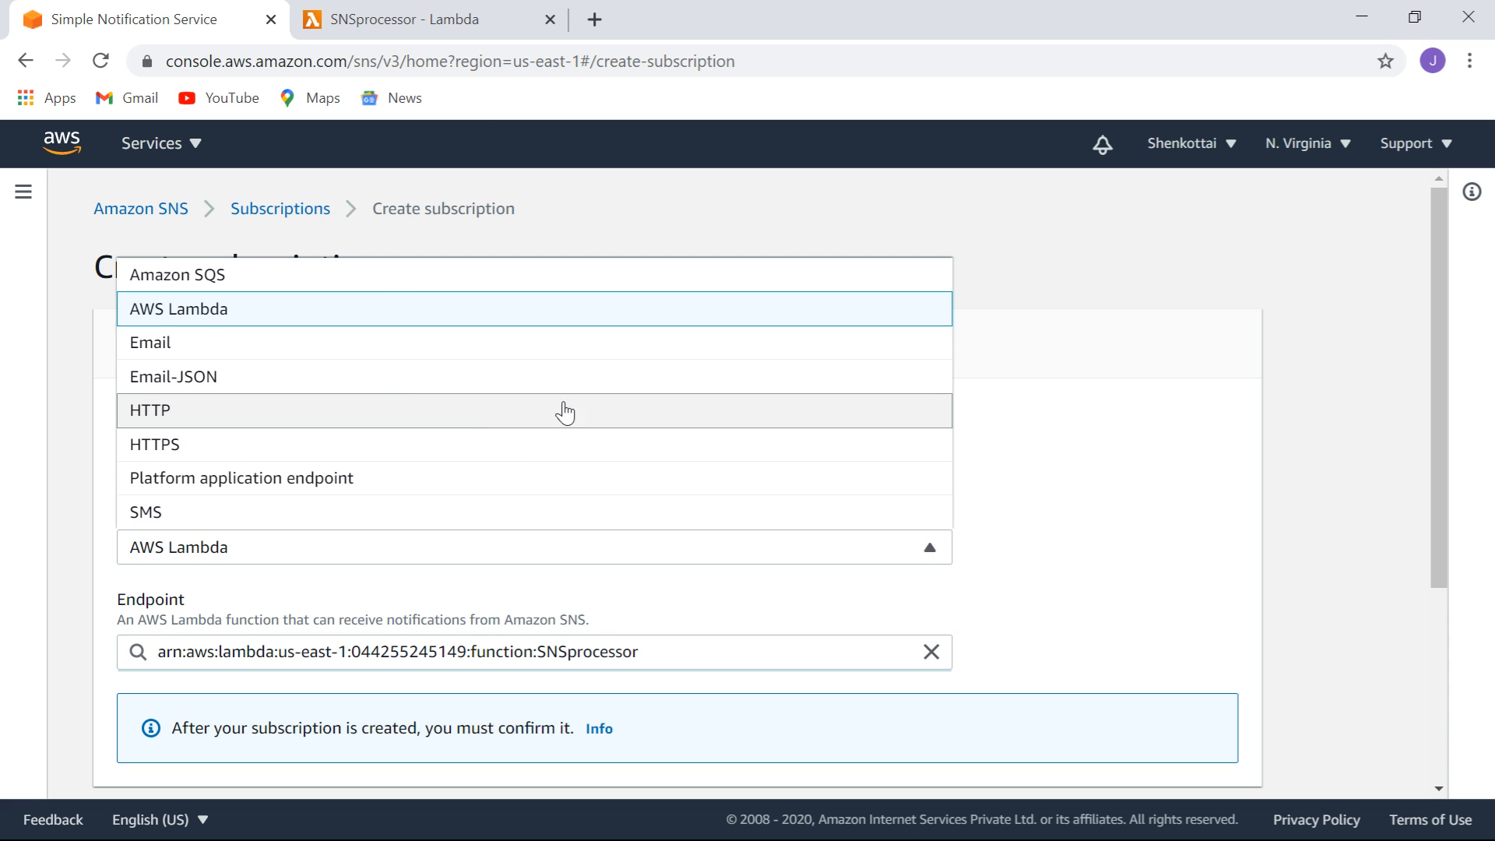
pyautogui.click(1301, 460)
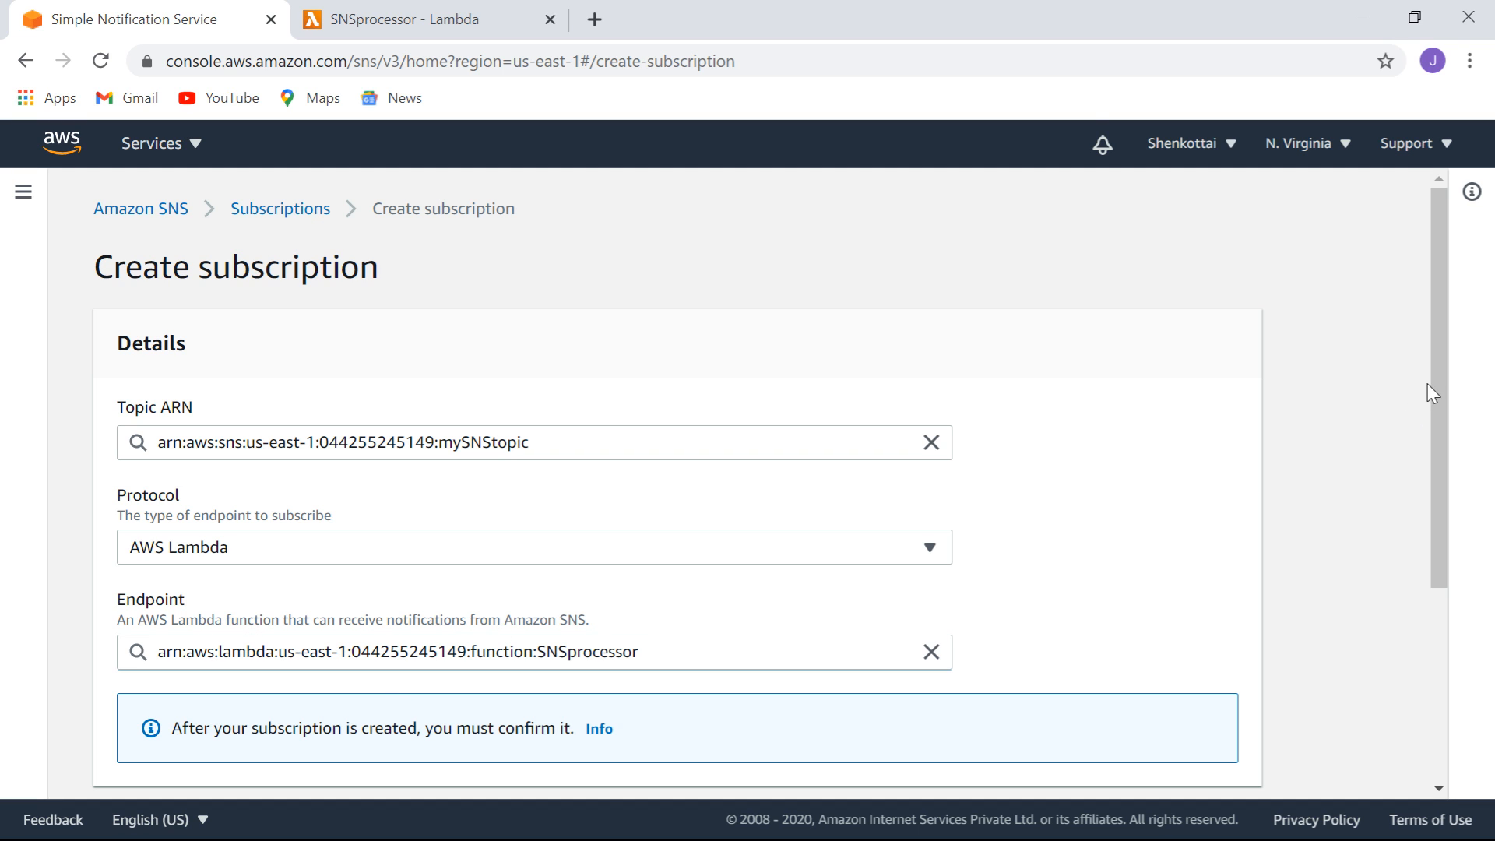
pyautogui.moveTo(1443, 386); pyautogui.dragTo(1483, 594)
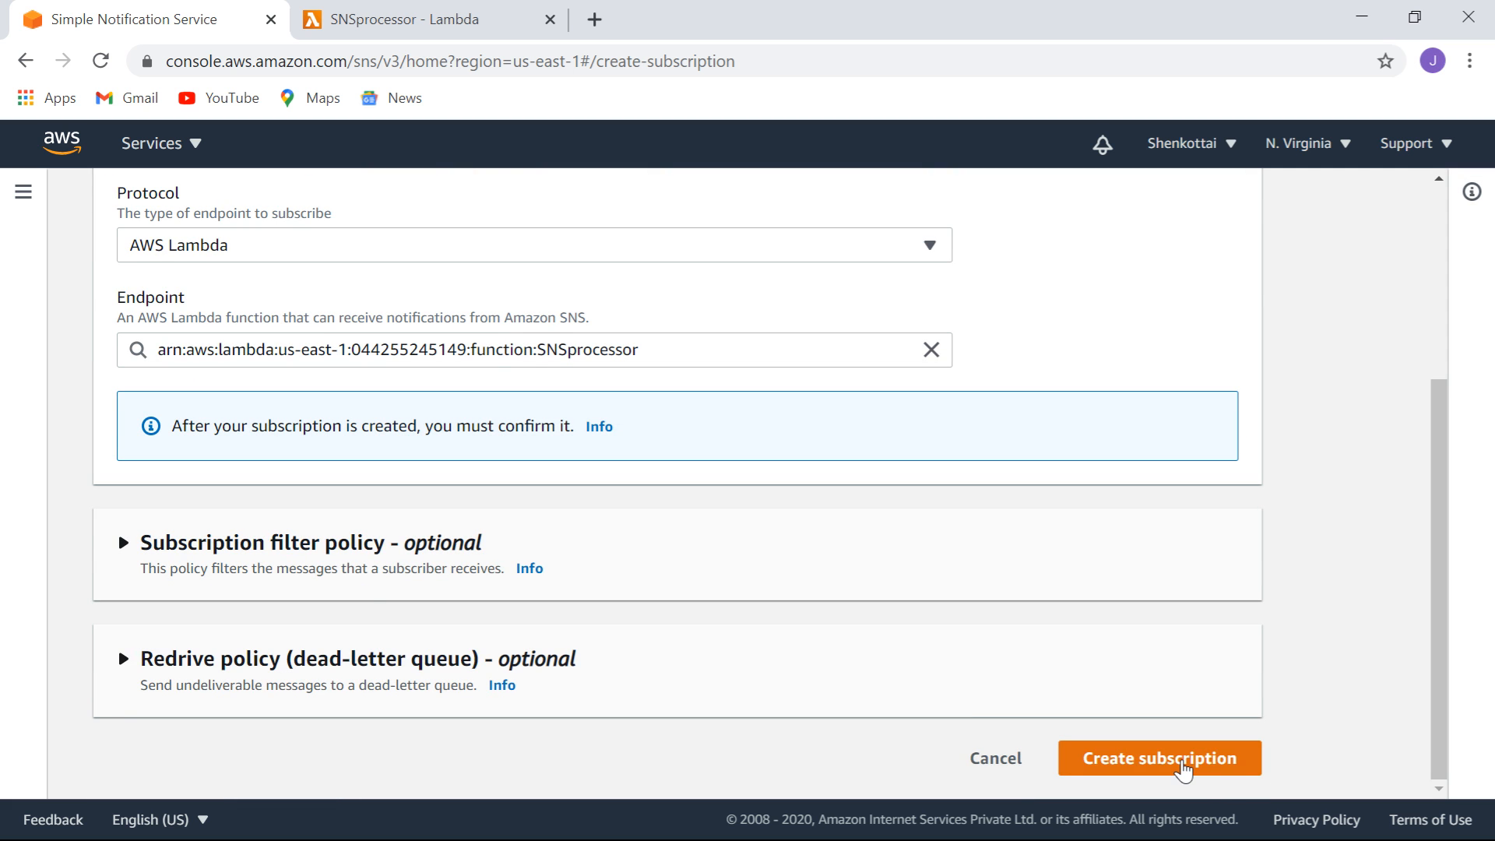
pyautogui.click(1184, 771)
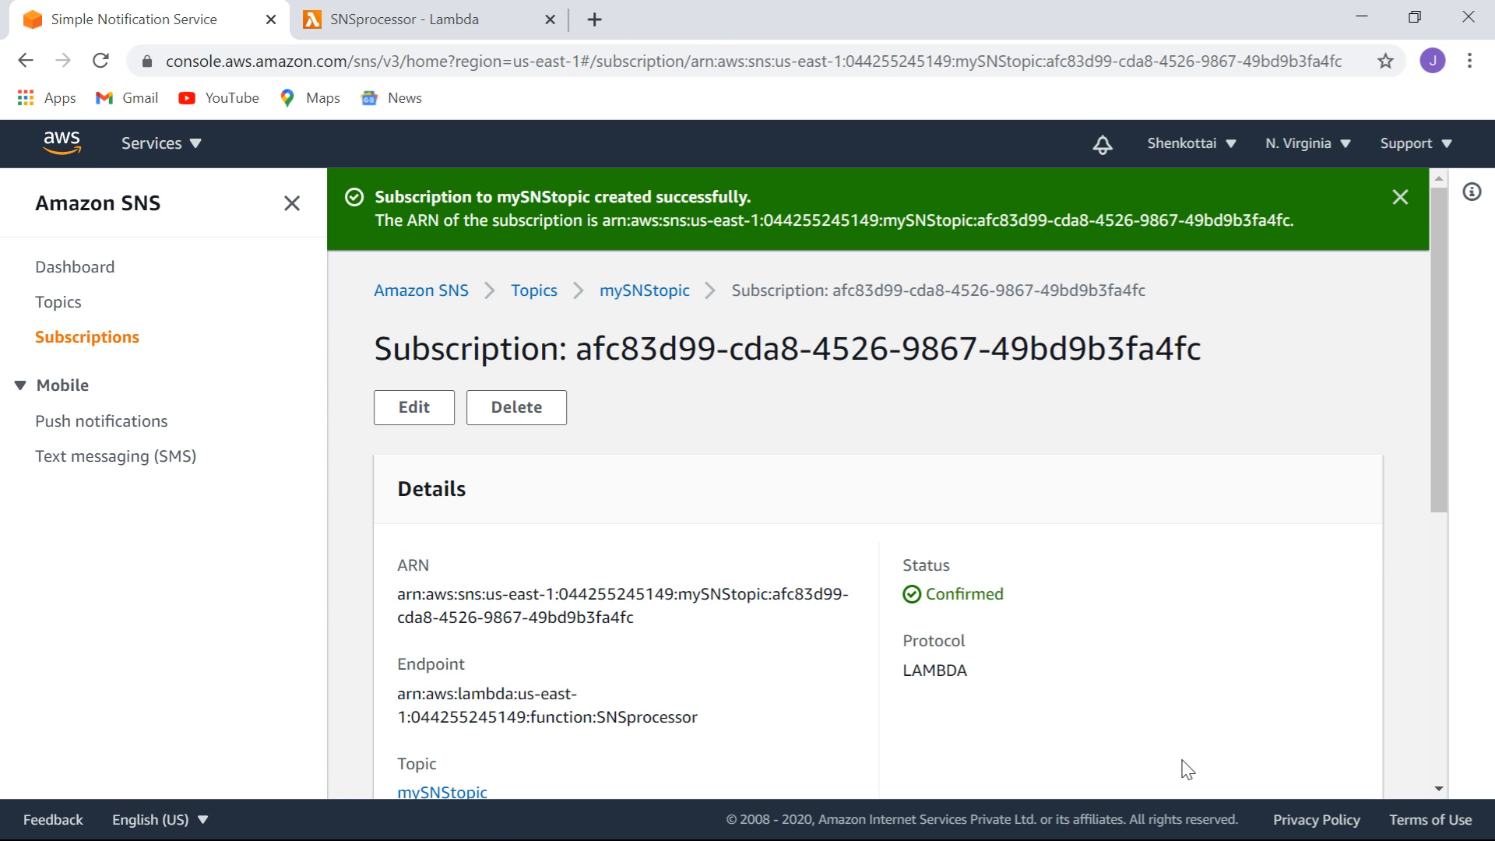
# Review the subscriptions list, then select mySNStopic under Topics and start publishing to it.
pyautogui.click(99, 347)
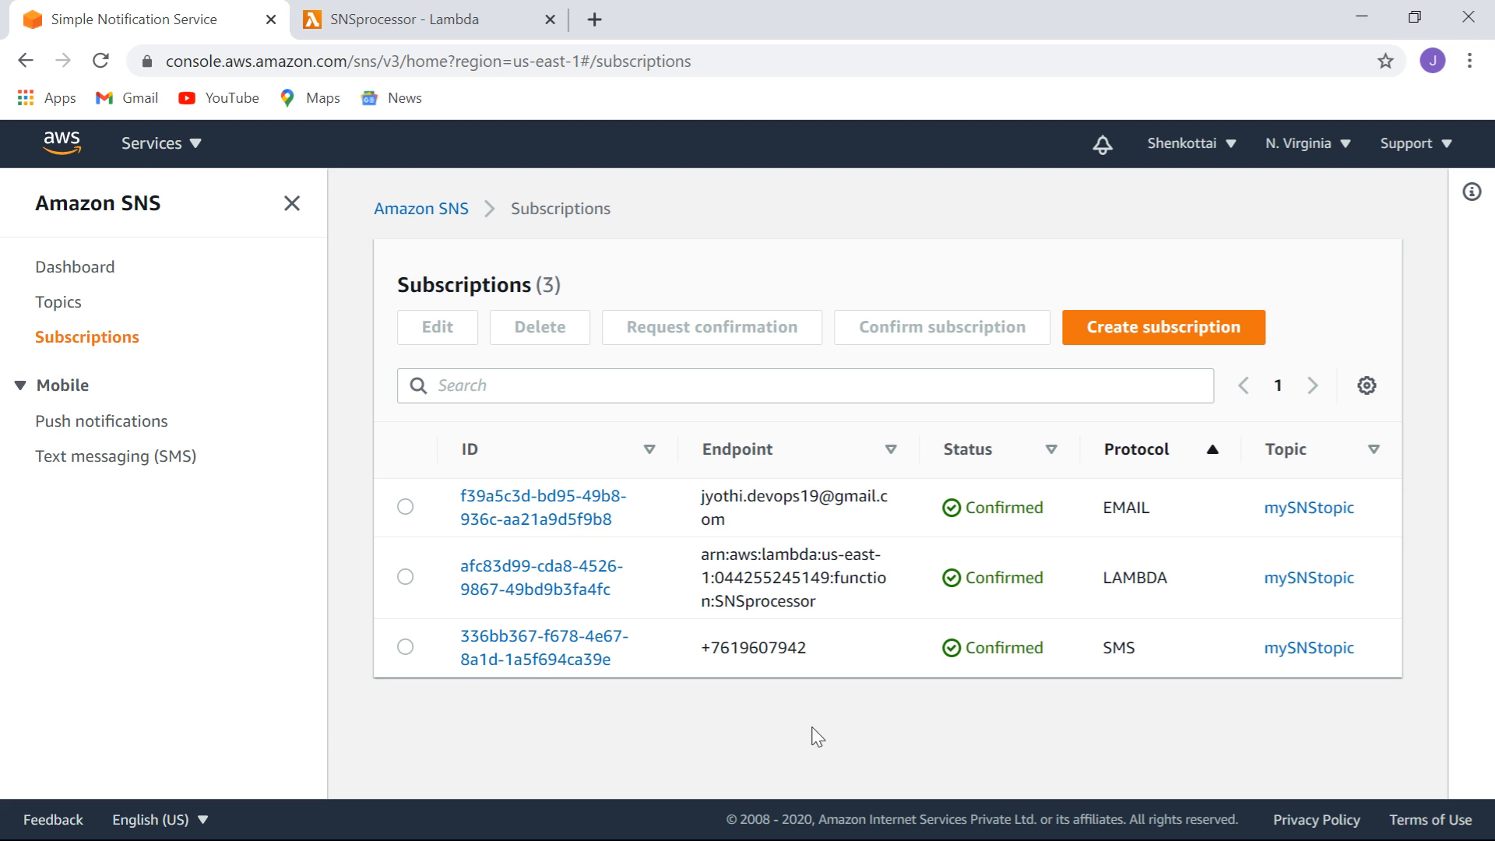
pyautogui.click(71, 310)
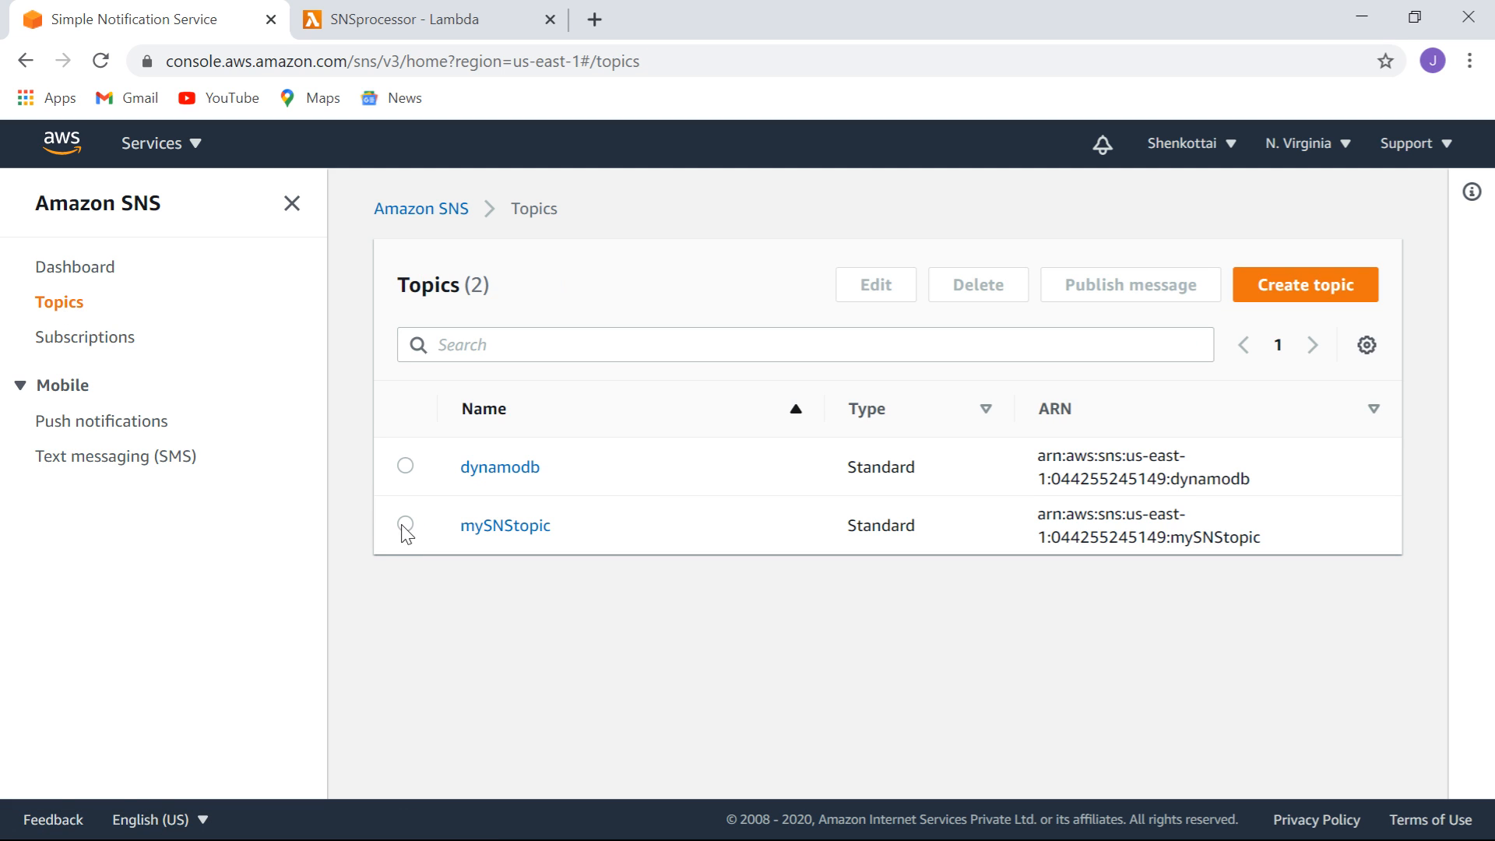
pyautogui.click(404, 525)
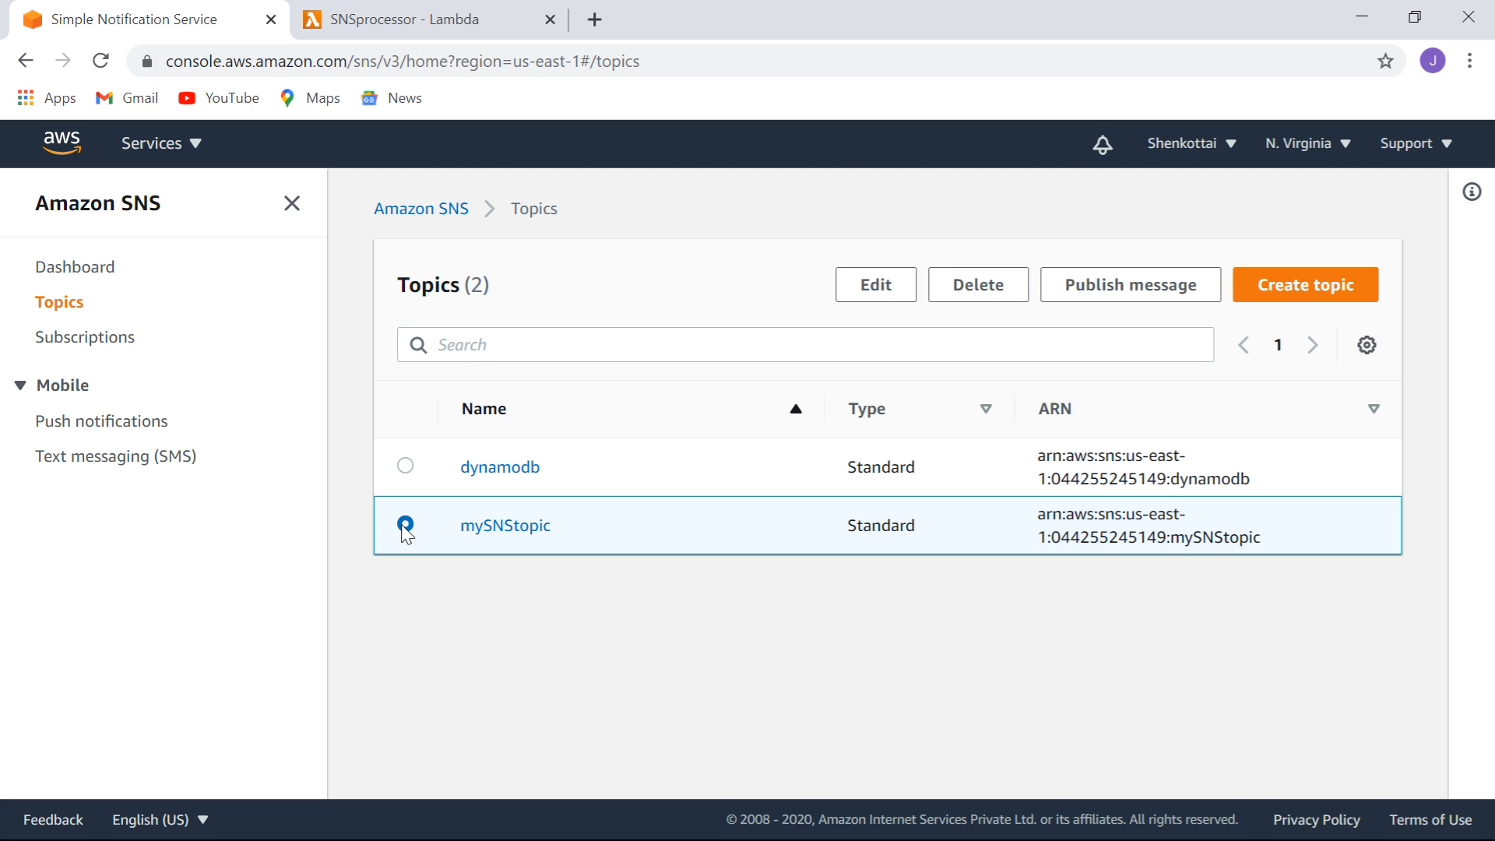
pyautogui.click(1148, 288)
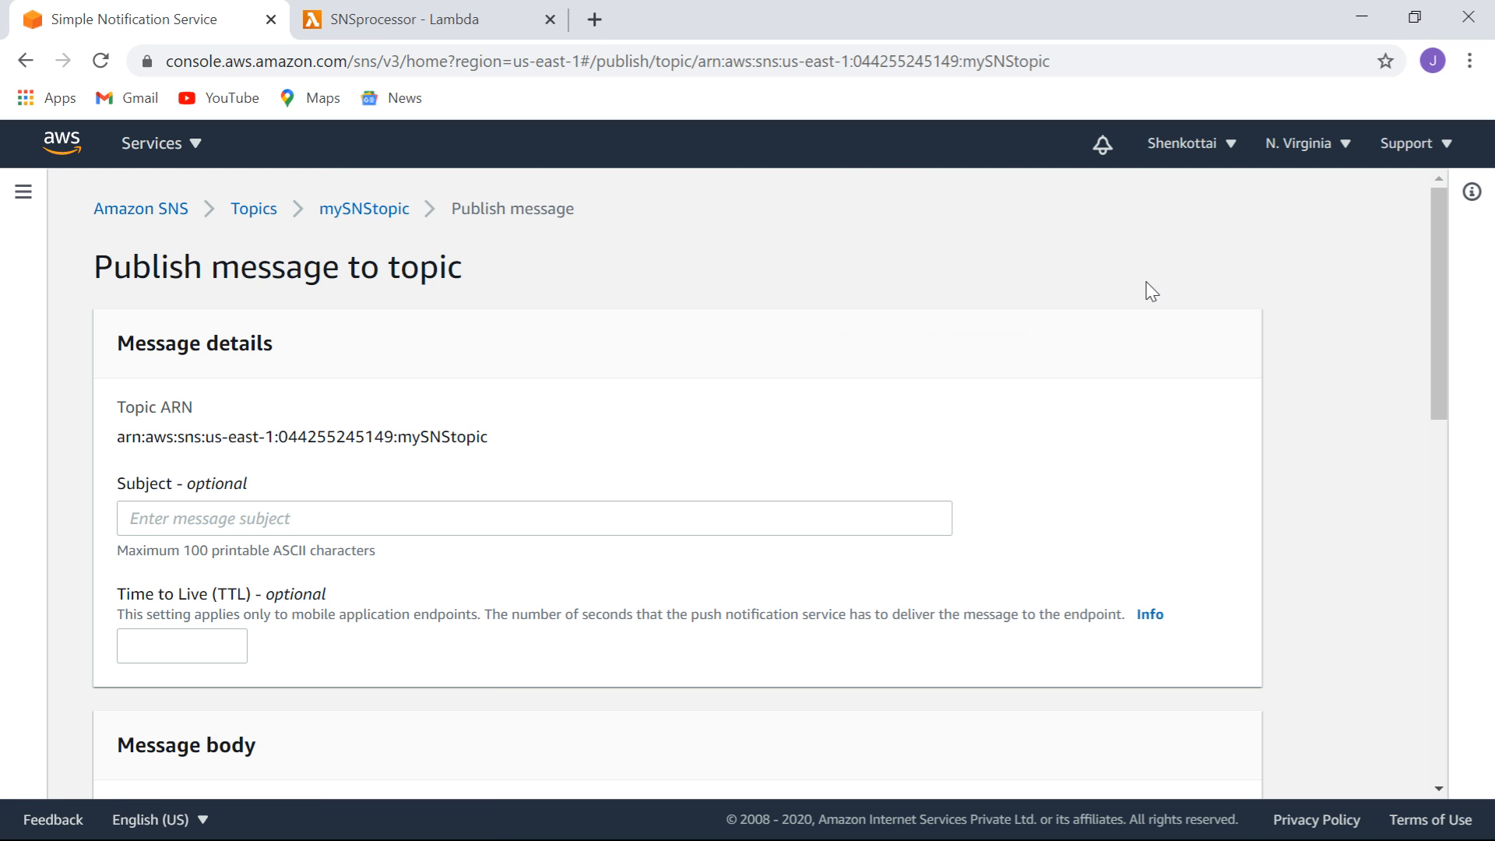
# Enter 'mysnsfunction' as the message subject.
pyautogui.click(407, 516)
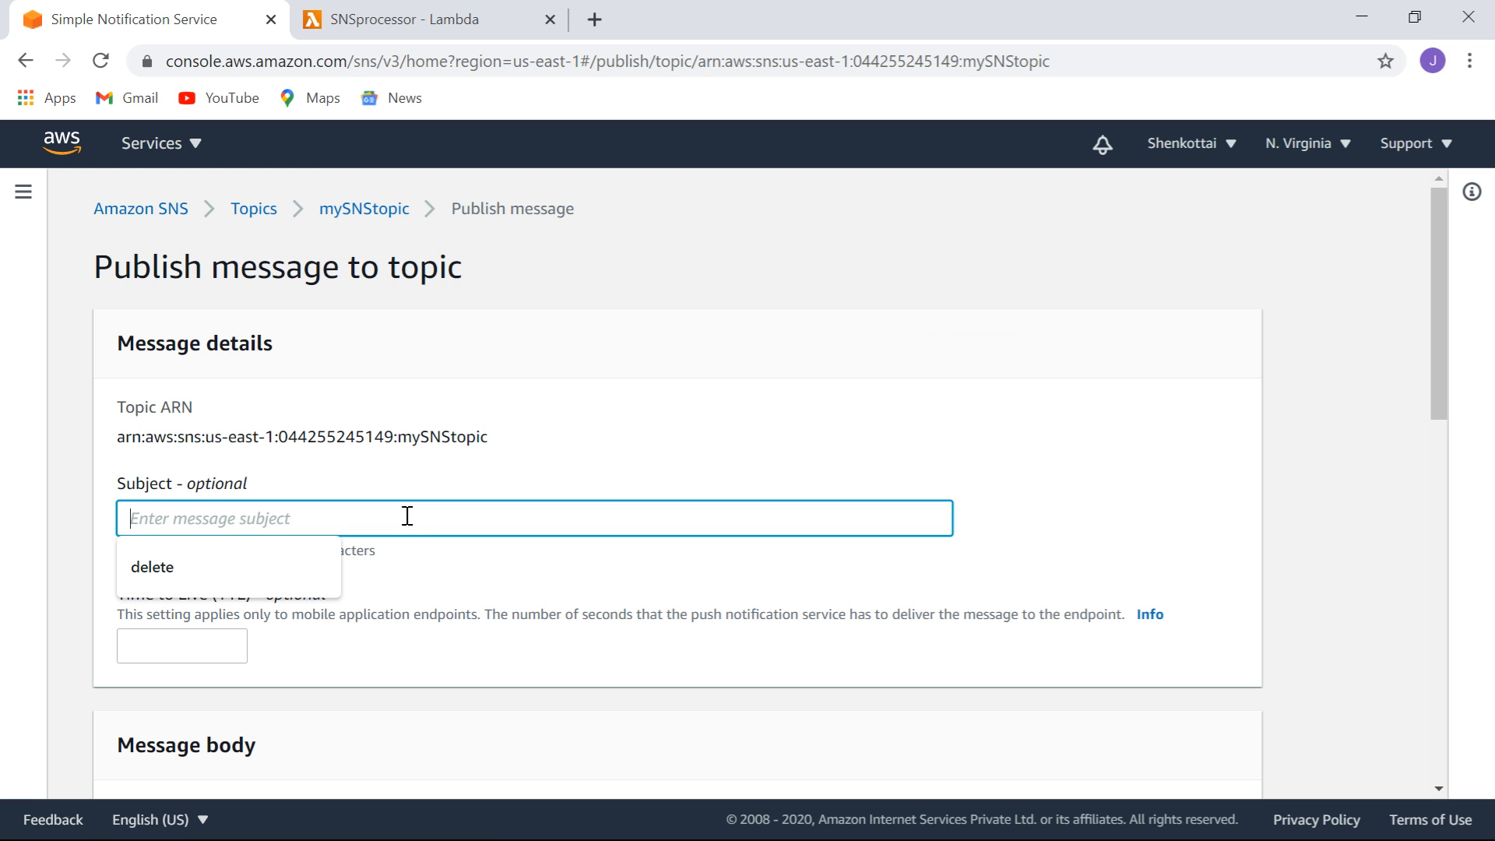
pyautogui.write('my')
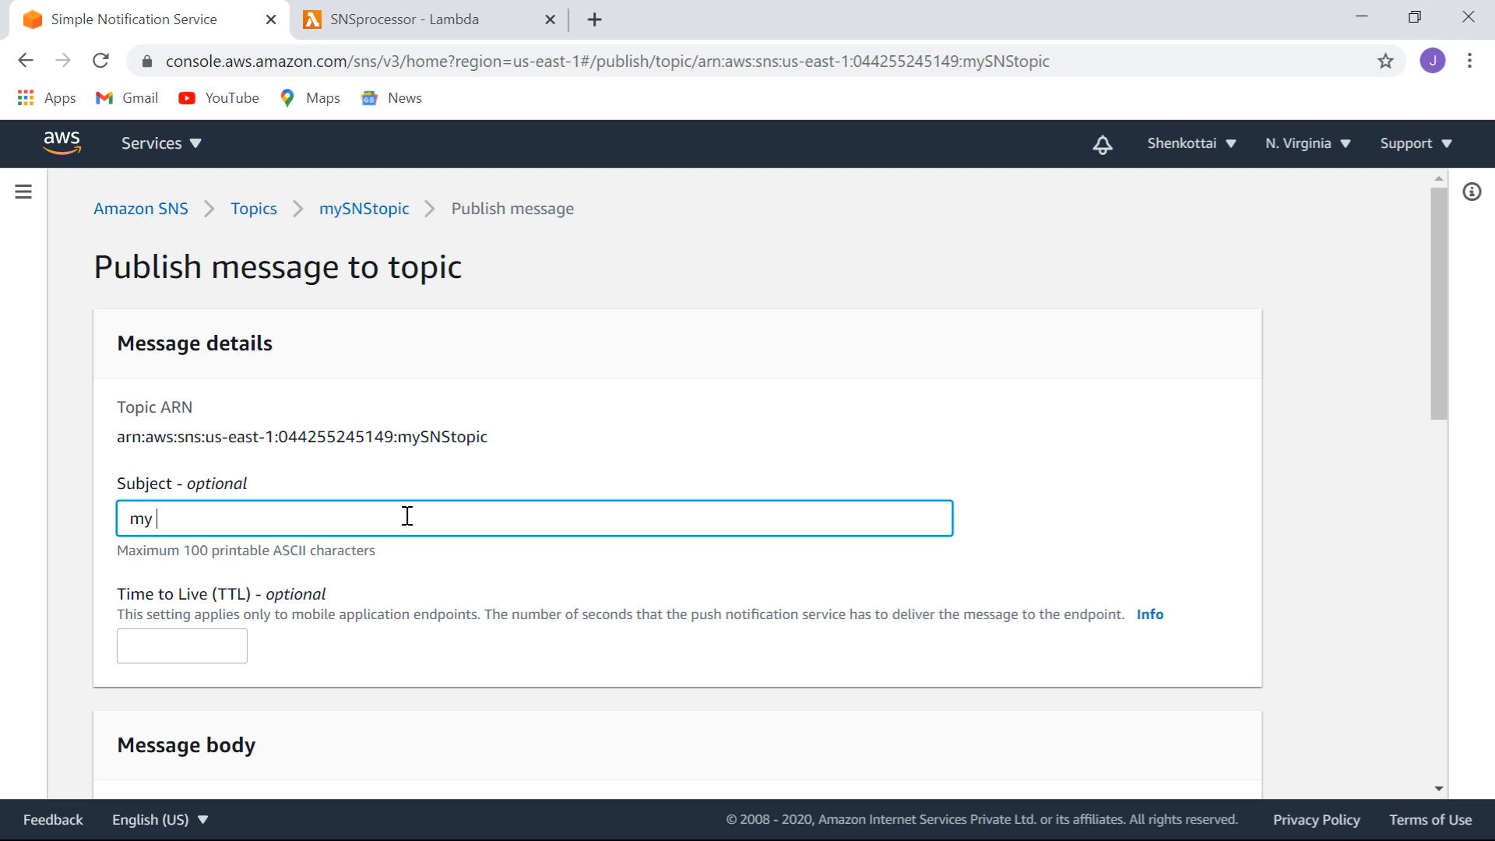
pyautogui.write('sns')
pyautogui.press('BackSpace')
pyautogui.write('prorunc')
pyautogui.press('BackSpace')
pyautogui.press('BackSpace')
pyautogui.write('function')
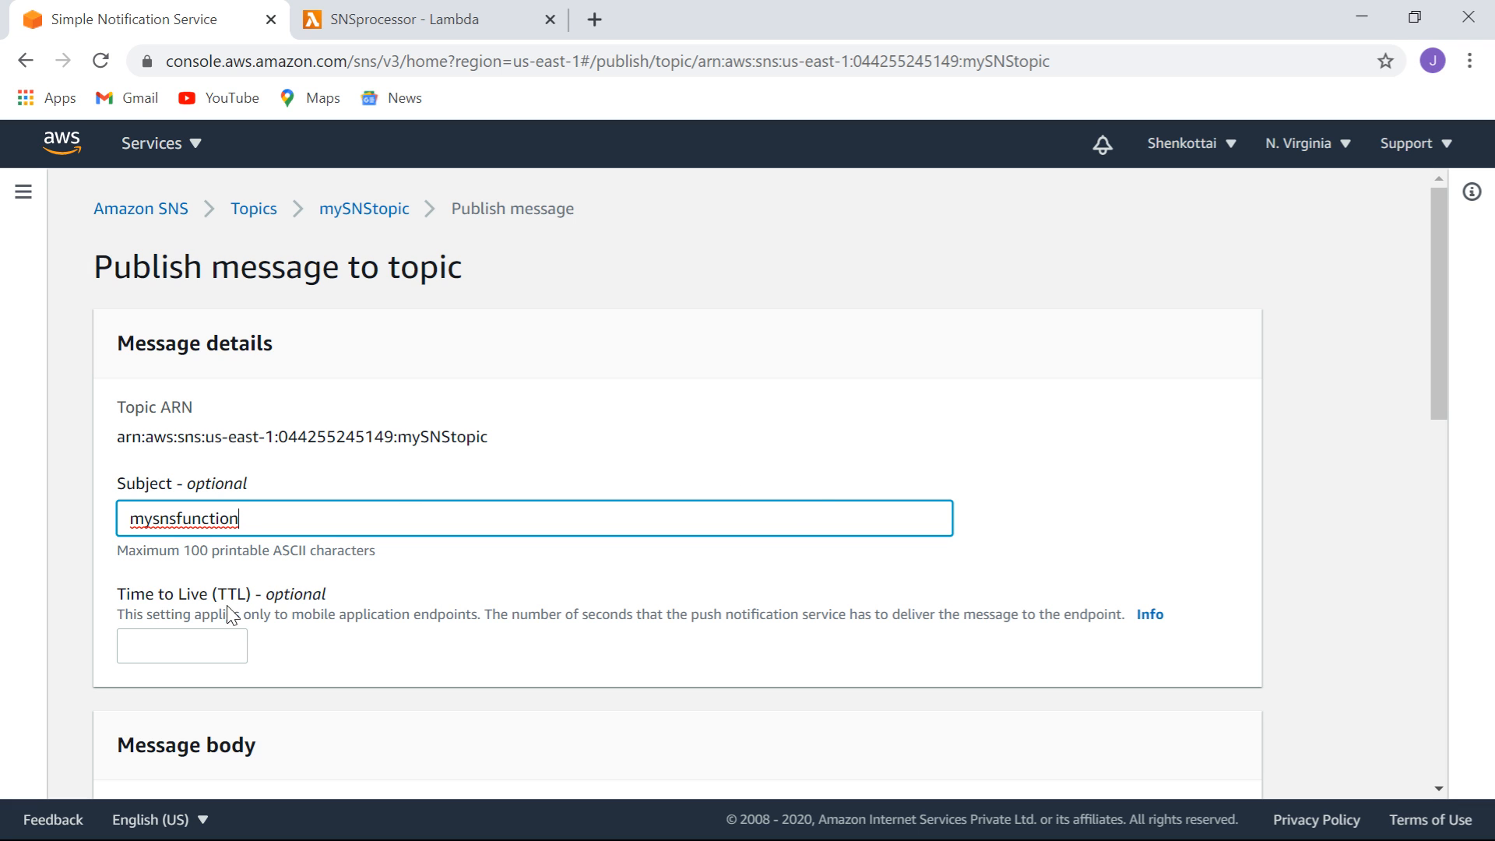
# Copy the first eight lines of the per-protocol sample JSON, then return to Identical payload.
pyautogui.moveTo(1437, 241); pyautogui.dragTo(1422, 478)
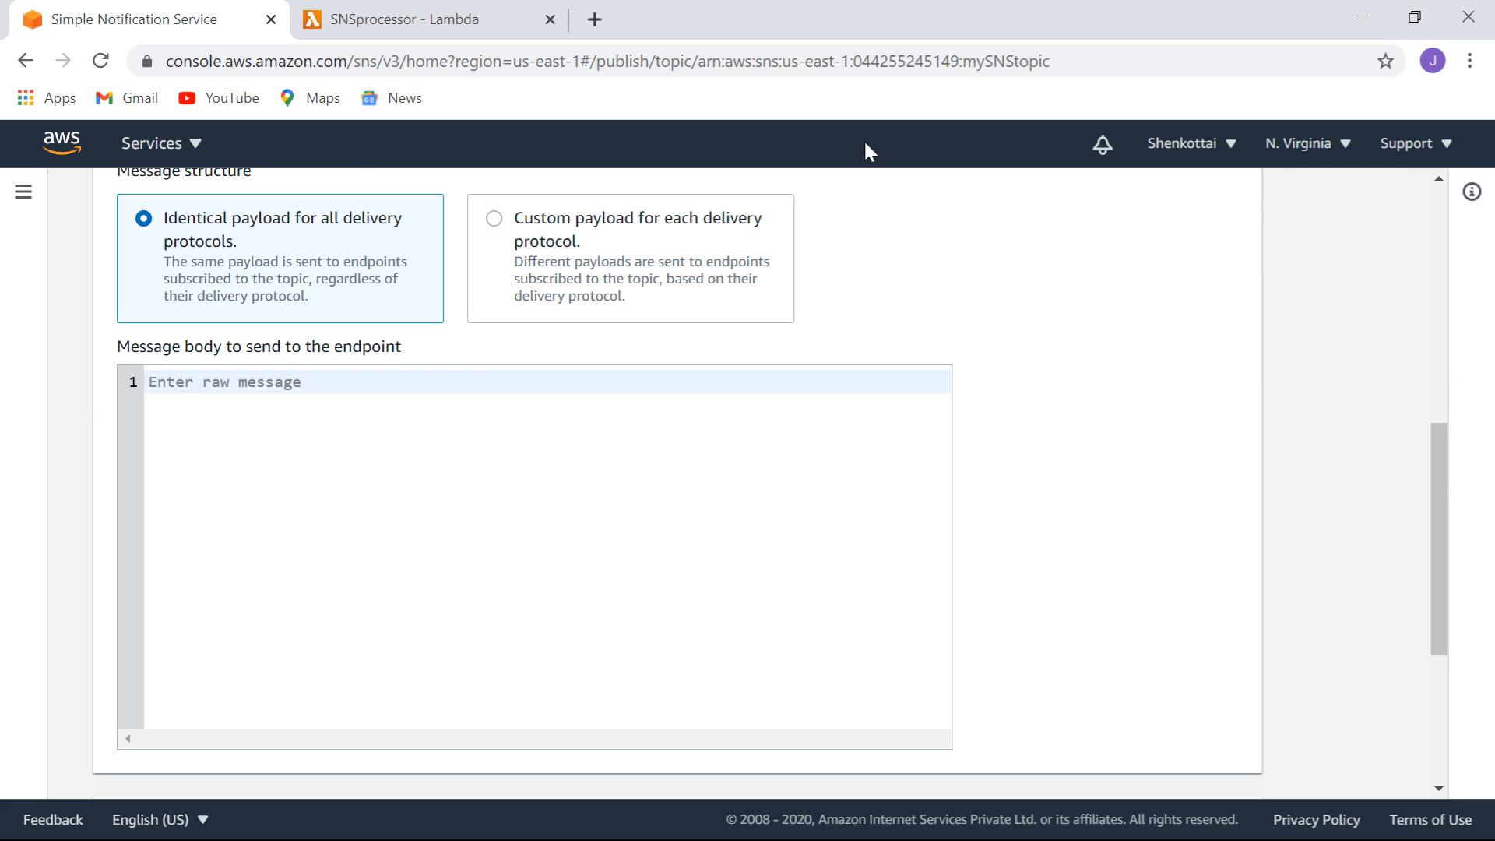
pyautogui.moveTo(1447, 444); pyautogui.dragTo(1442, 432)
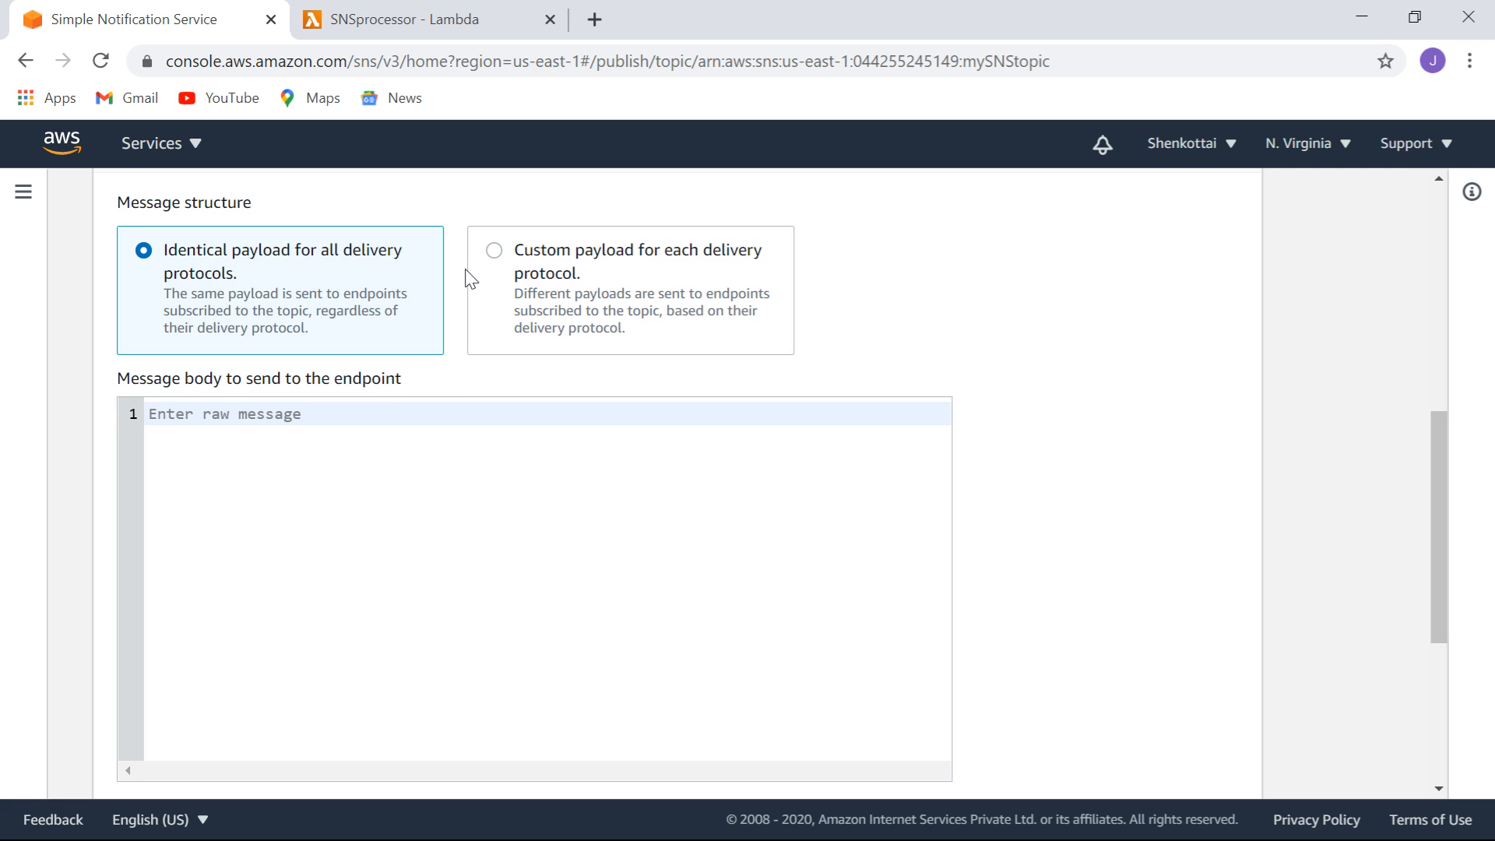
pyautogui.click(496, 252)
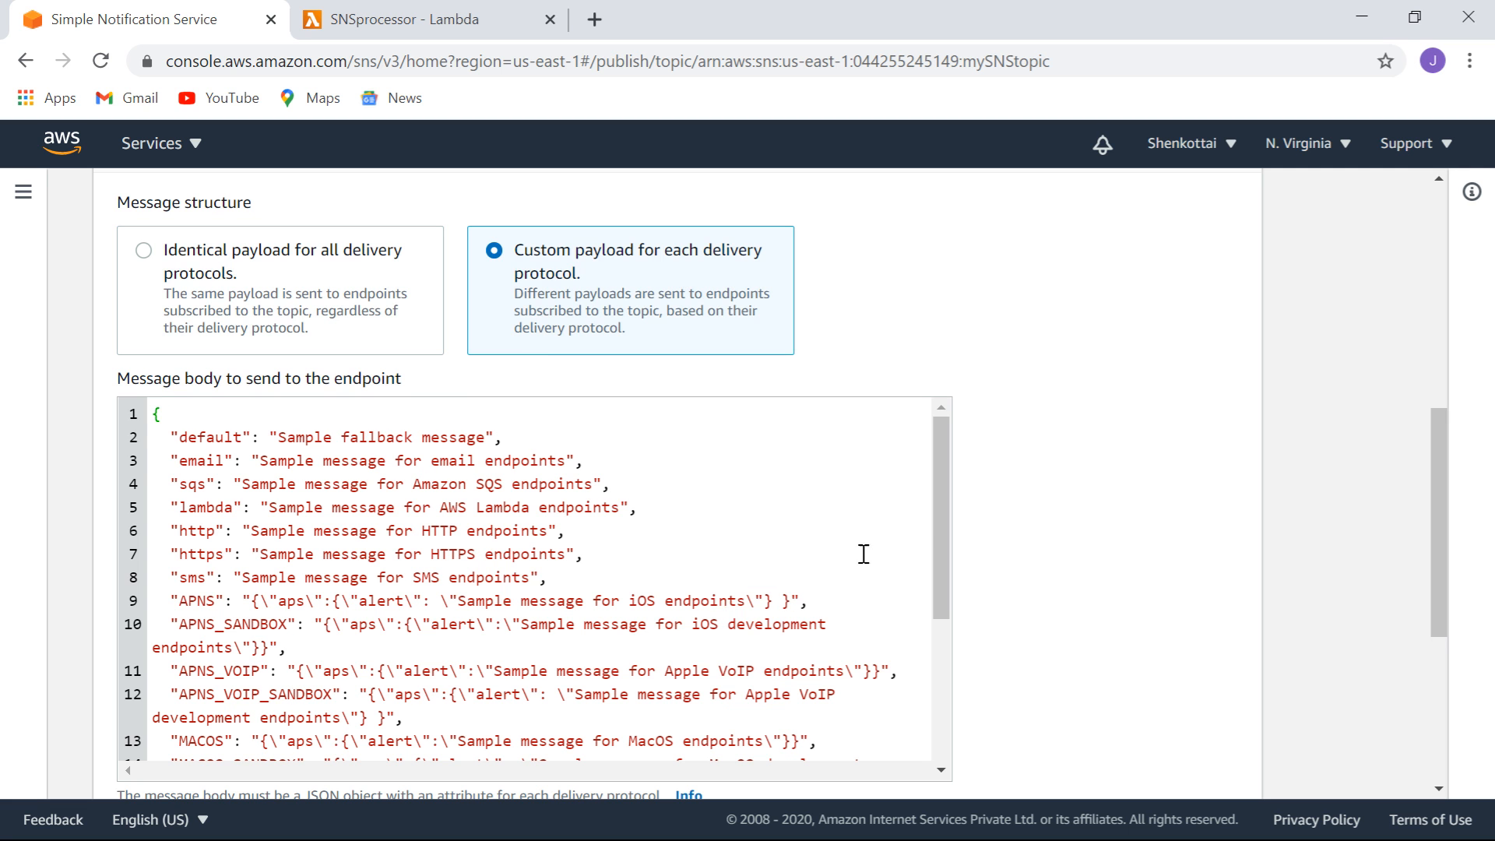
pyautogui.moveTo(933, 467); pyautogui.dragTo(941, 417)
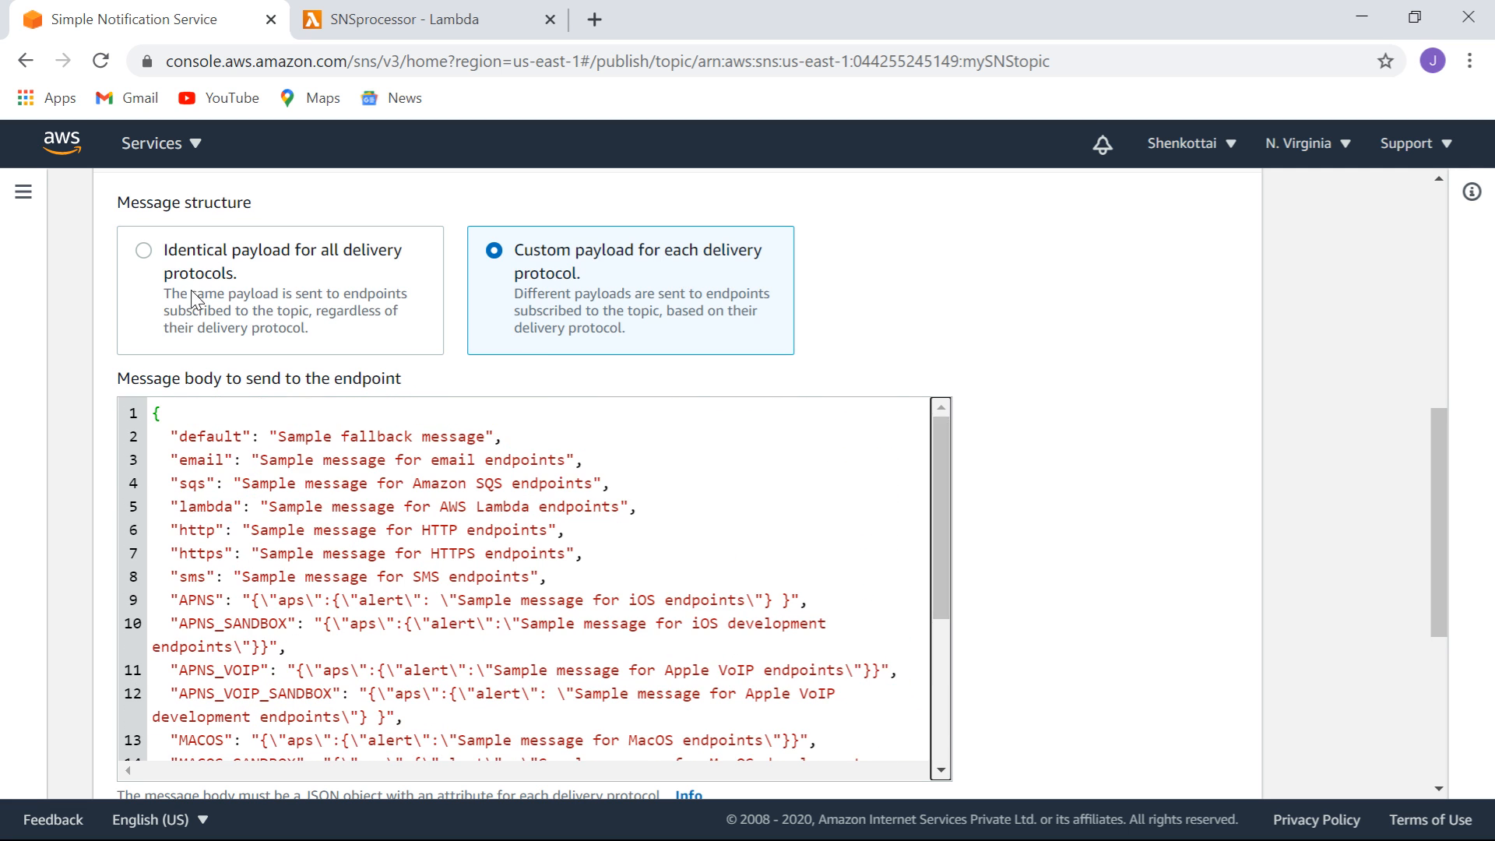
pyautogui.click(145, 252)
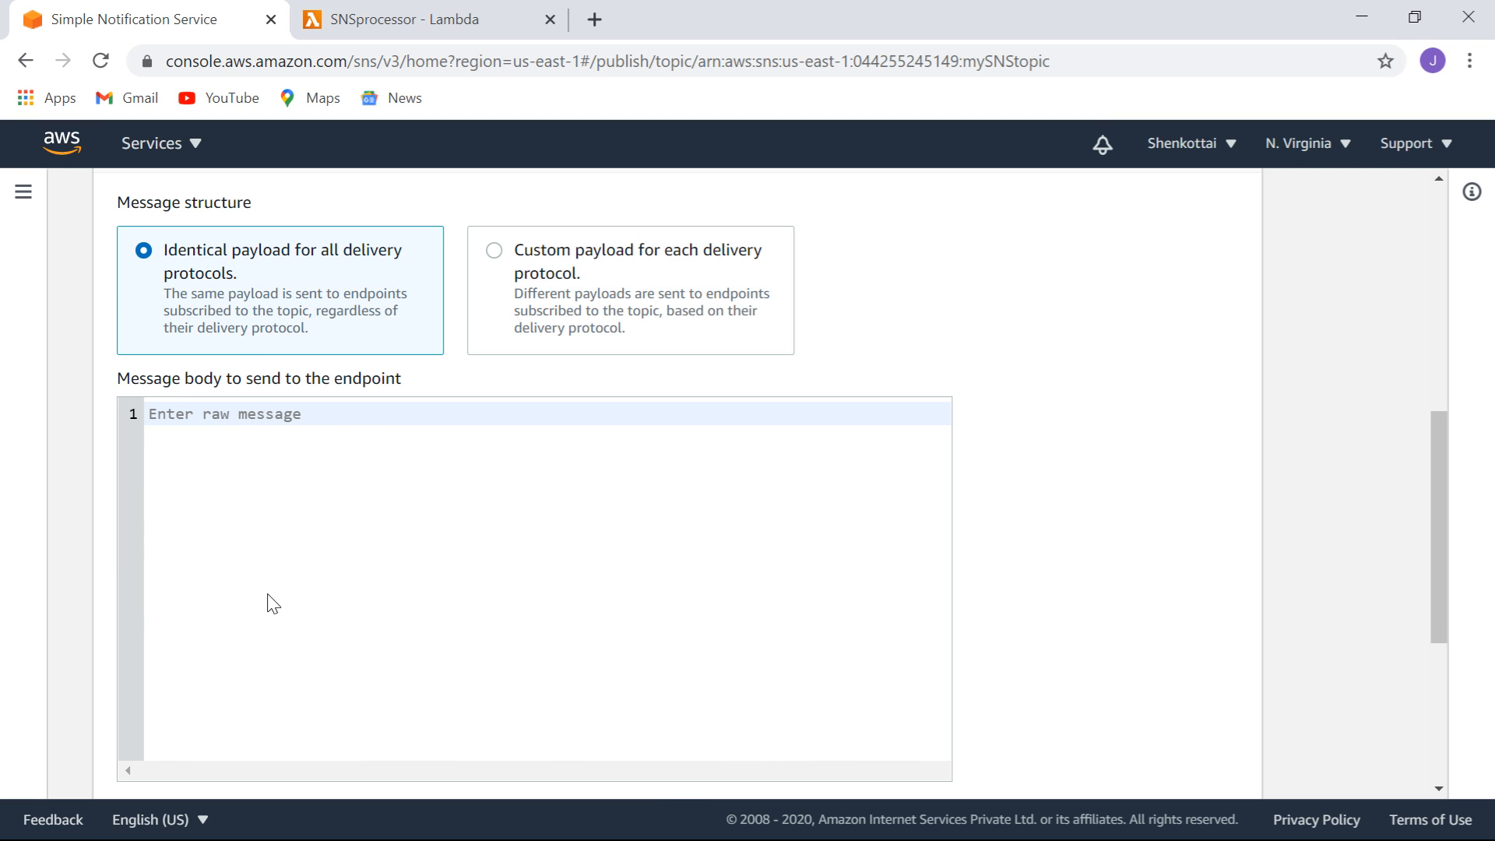
pyautogui.click(495, 251)
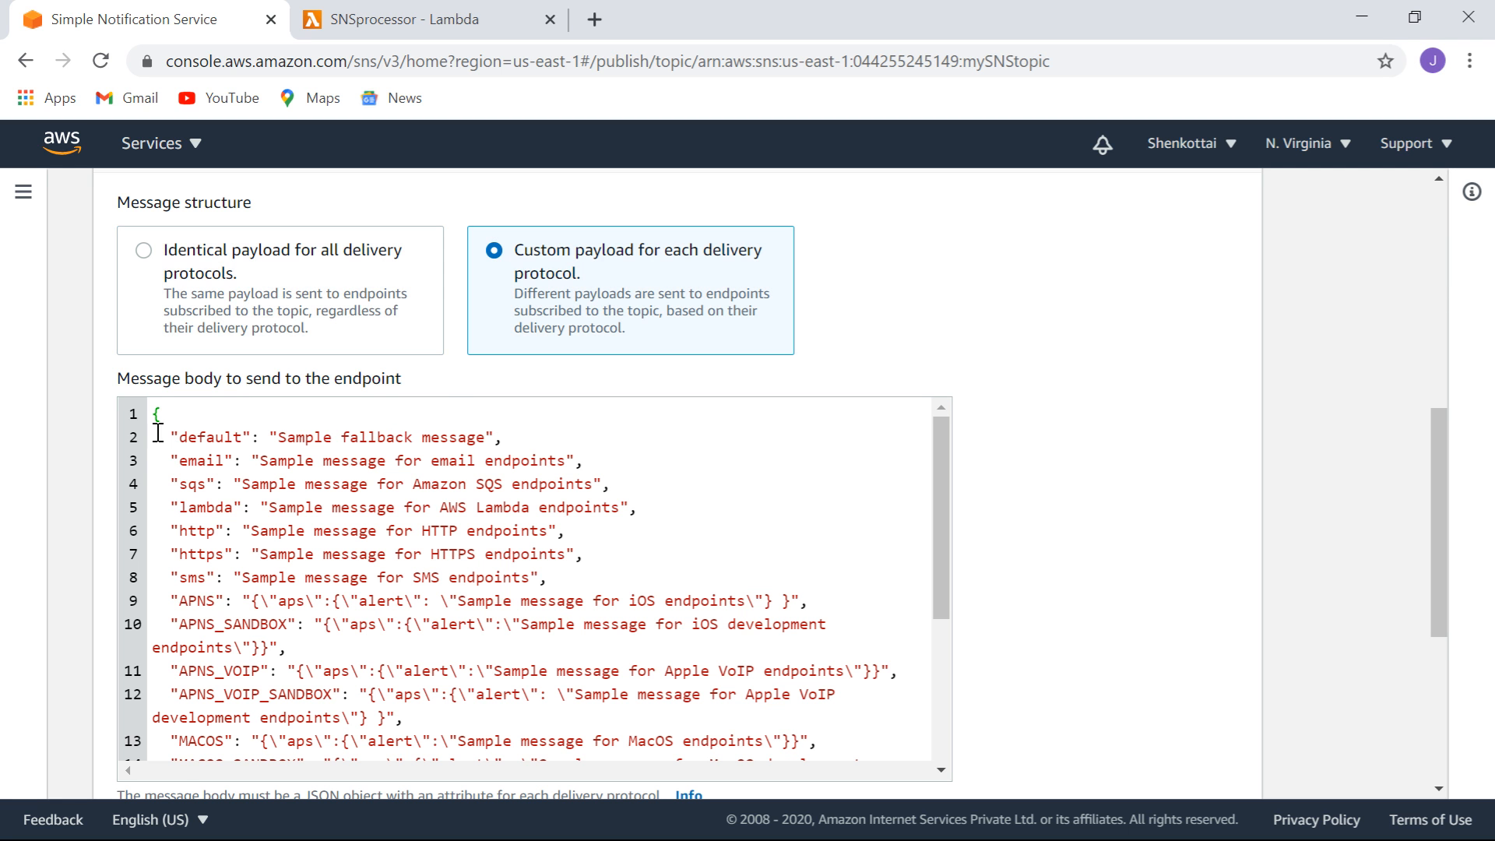
pyautogui.moveTo(155, 414); pyautogui.dragTo(319, 508)
pyautogui.moveTo(395, 518); pyautogui.dragTo(624, 576)
pyautogui.hotkey('ctrl', 'c')
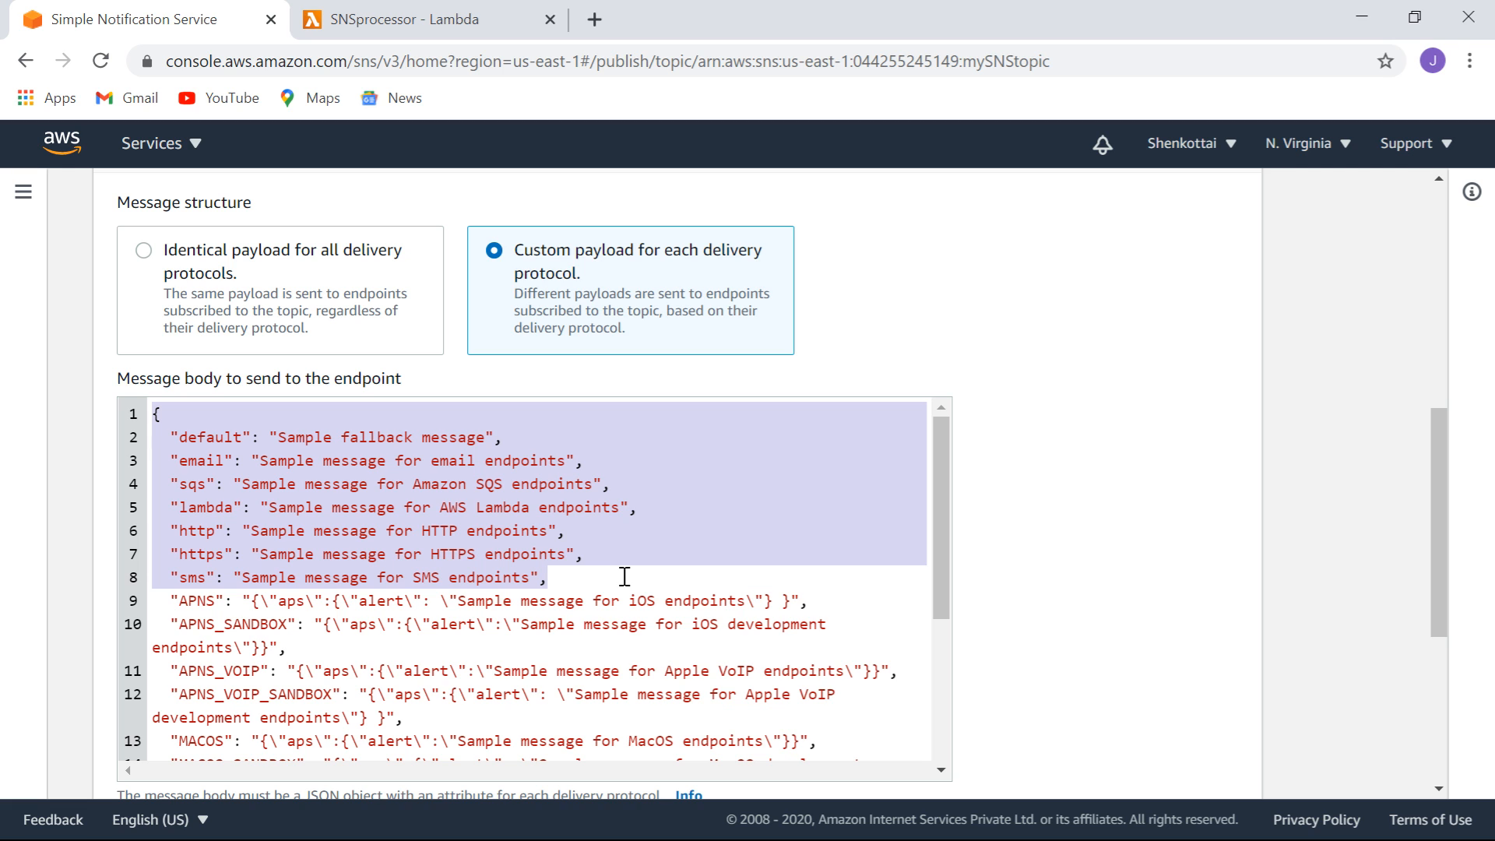
pyautogui.click(145, 251)
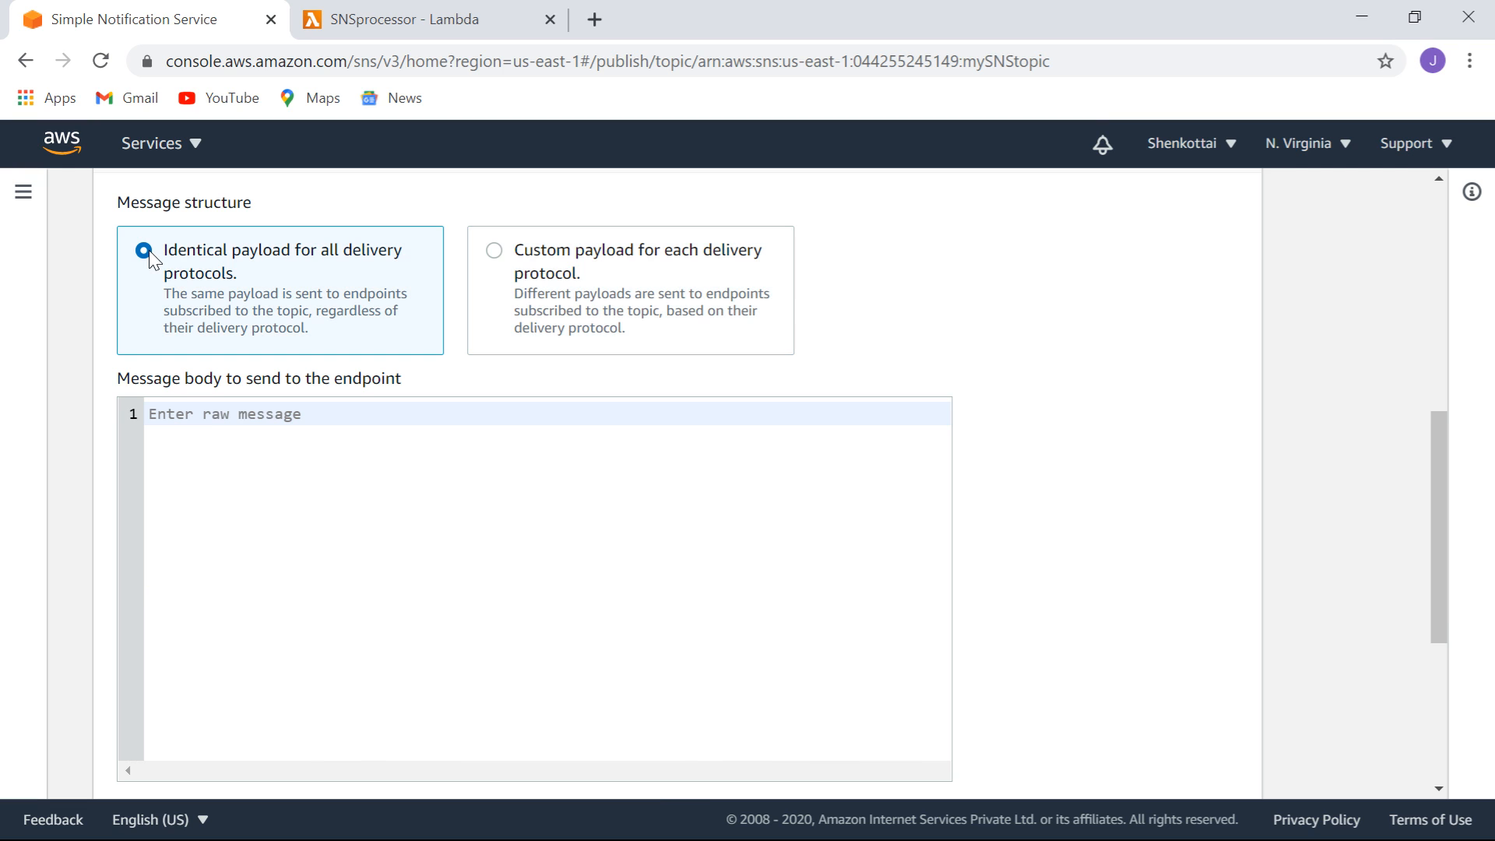
# Paste the copied JSON, close it with a brace, and remove the http and https entries.
pyautogui.click(229, 448)
pyautogui.hotkey('ctrl', 'v')
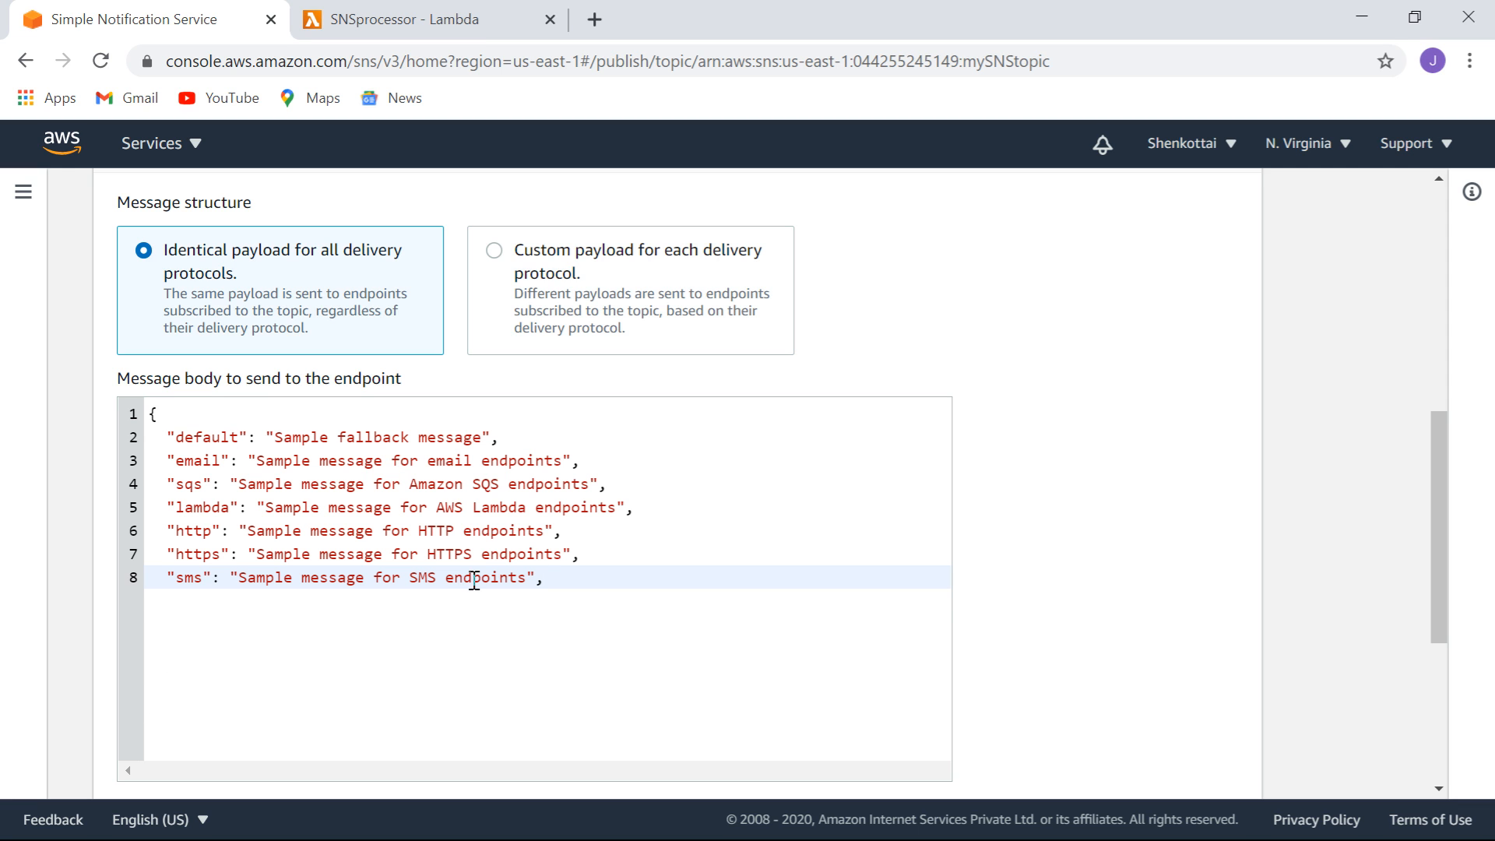
pyautogui.press('Return')
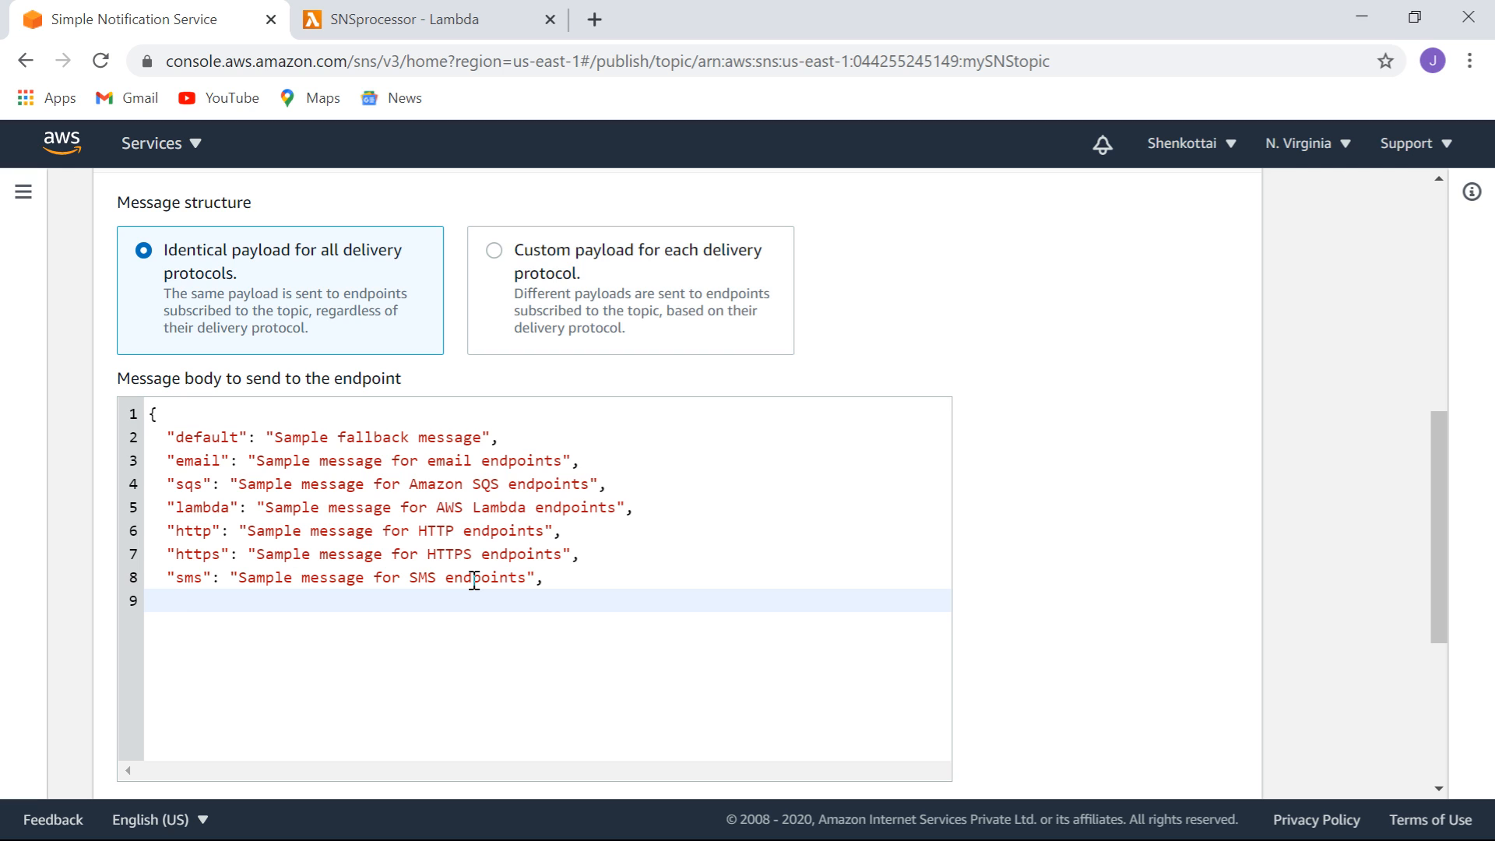
pyautogui.write('}')
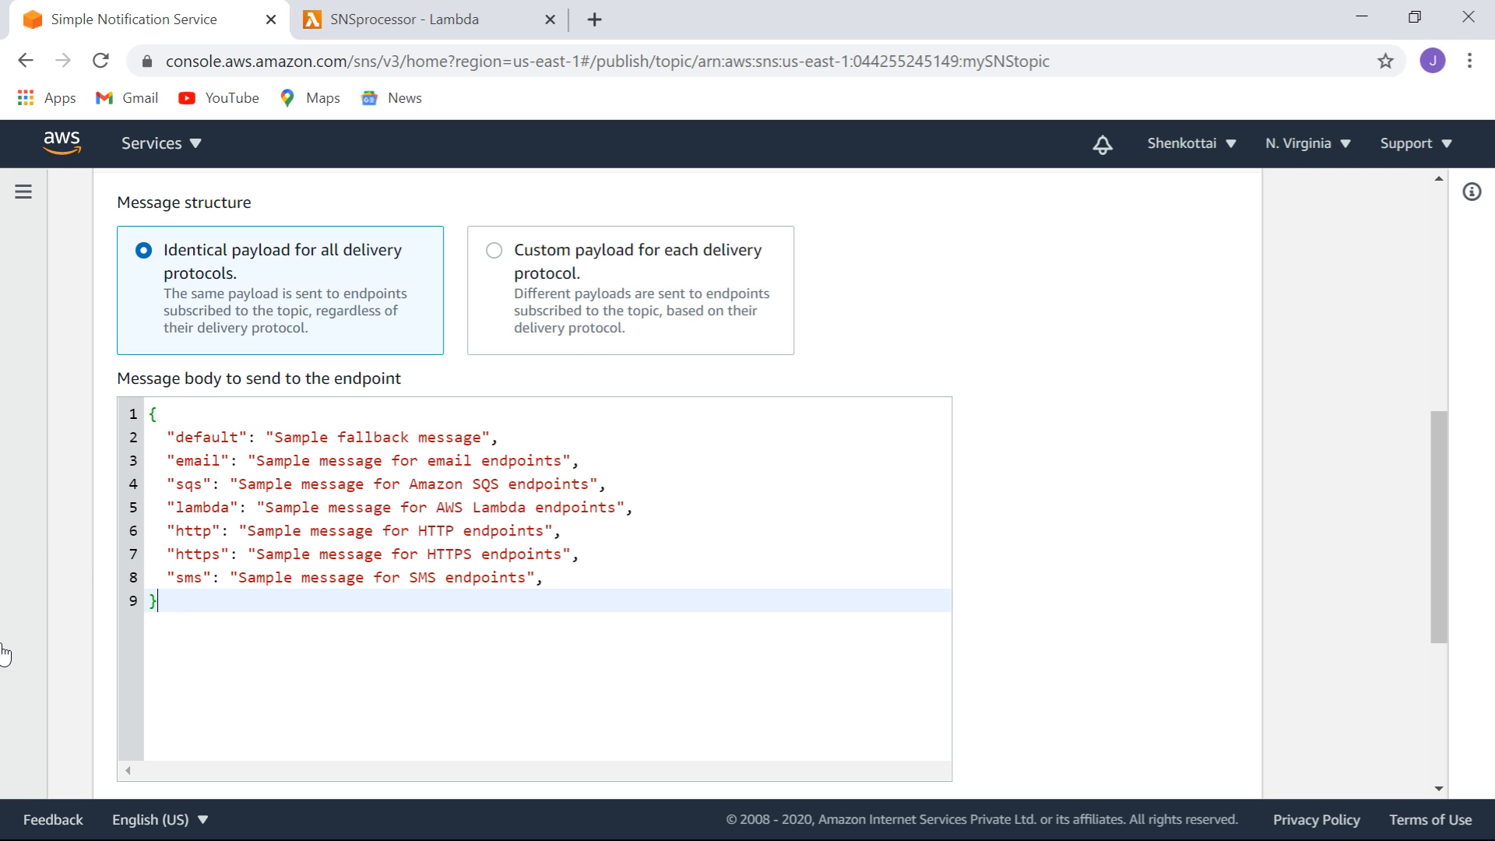
pyautogui.moveTo(167, 556); pyautogui.dragTo(130, 537)
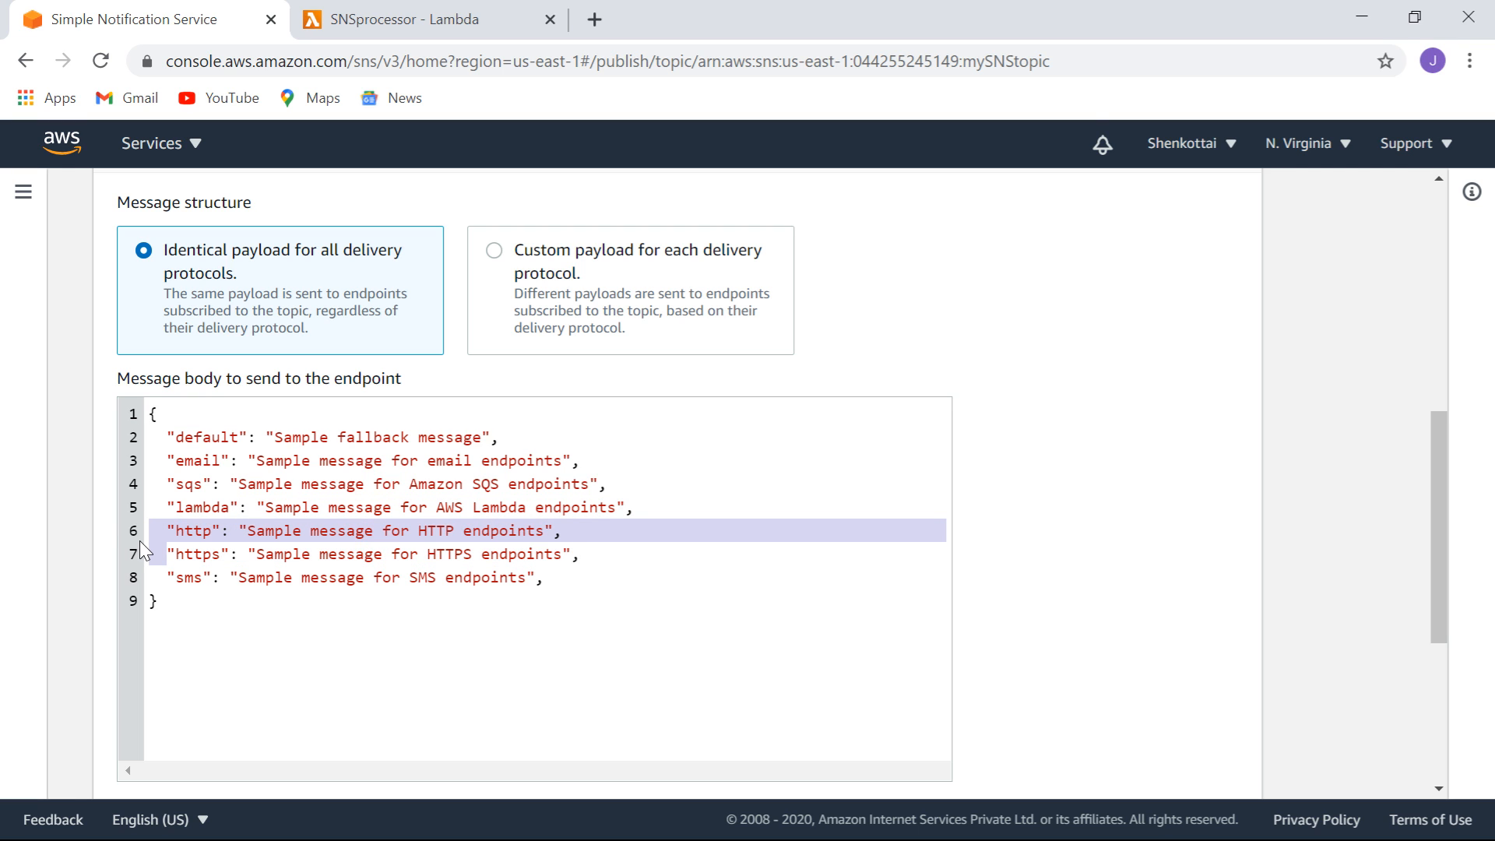
pyautogui.press('BackSpace')
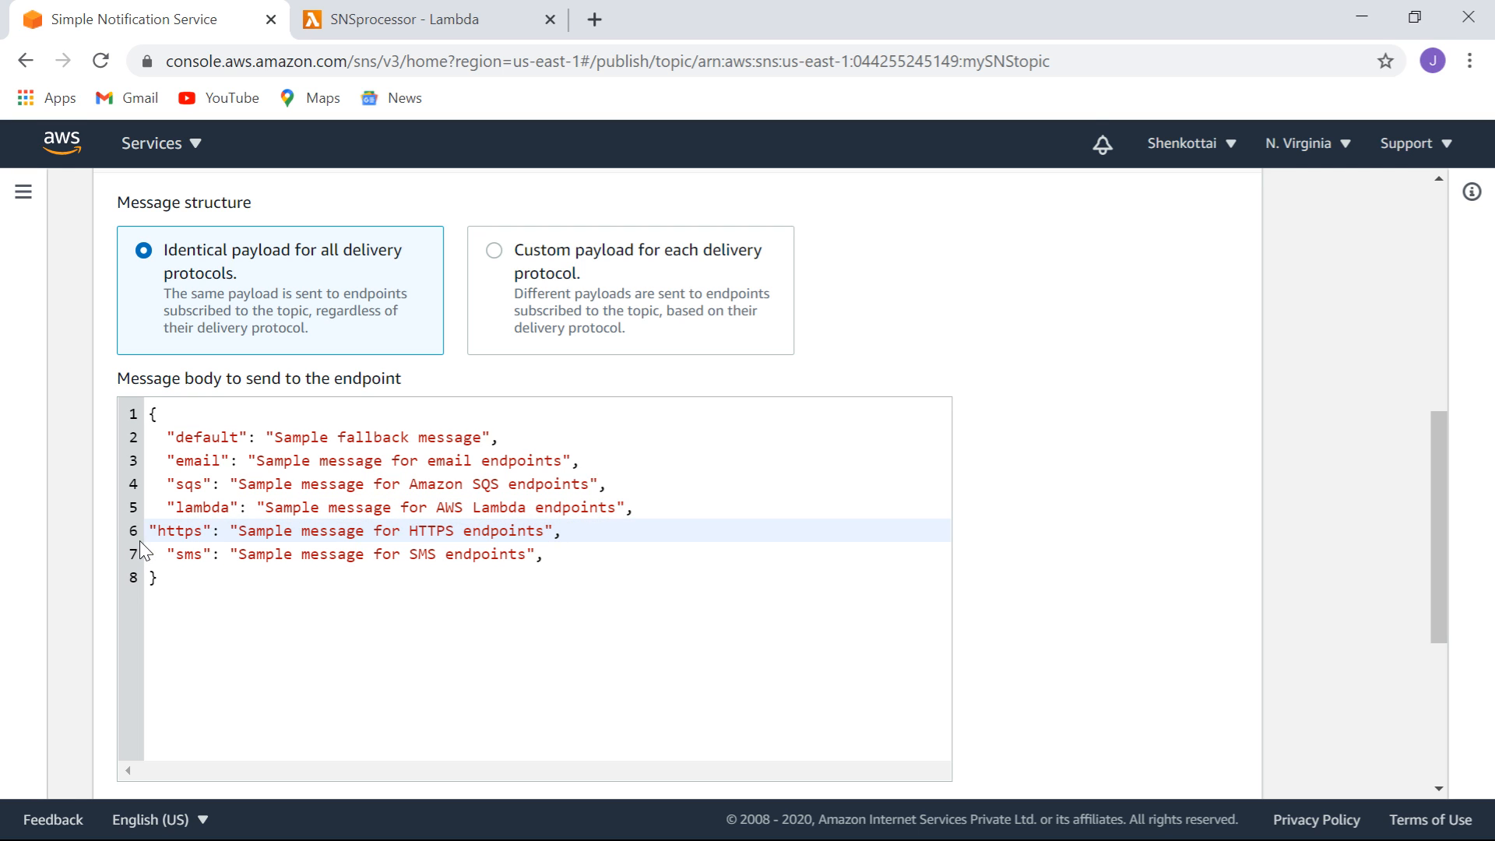
pyautogui.moveTo(147, 535); pyautogui.dragTo(575, 538)
pyautogui.press('BackSpace')
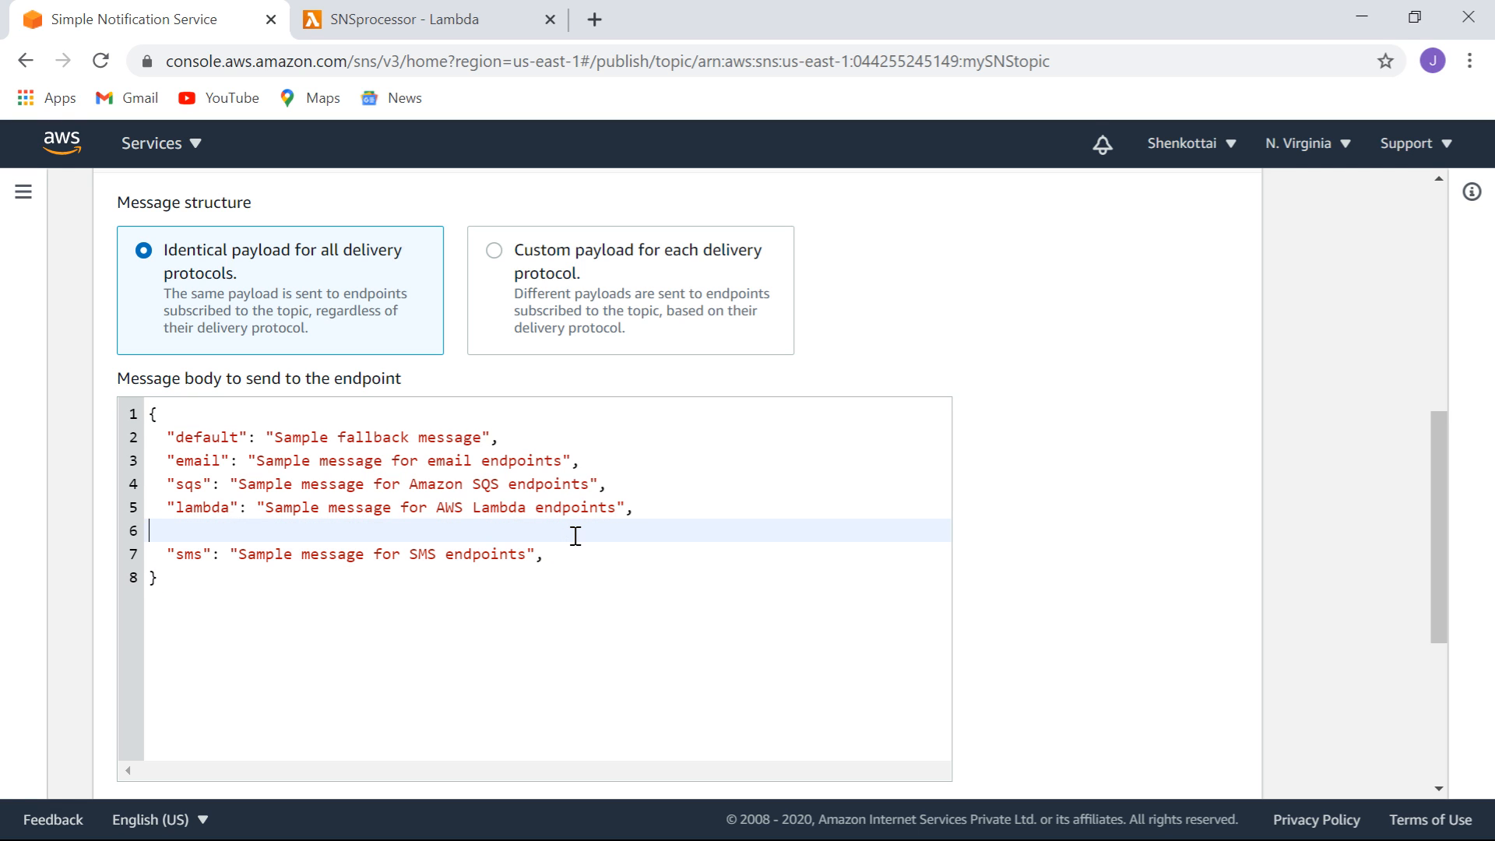
pyautogui.press('Delete')
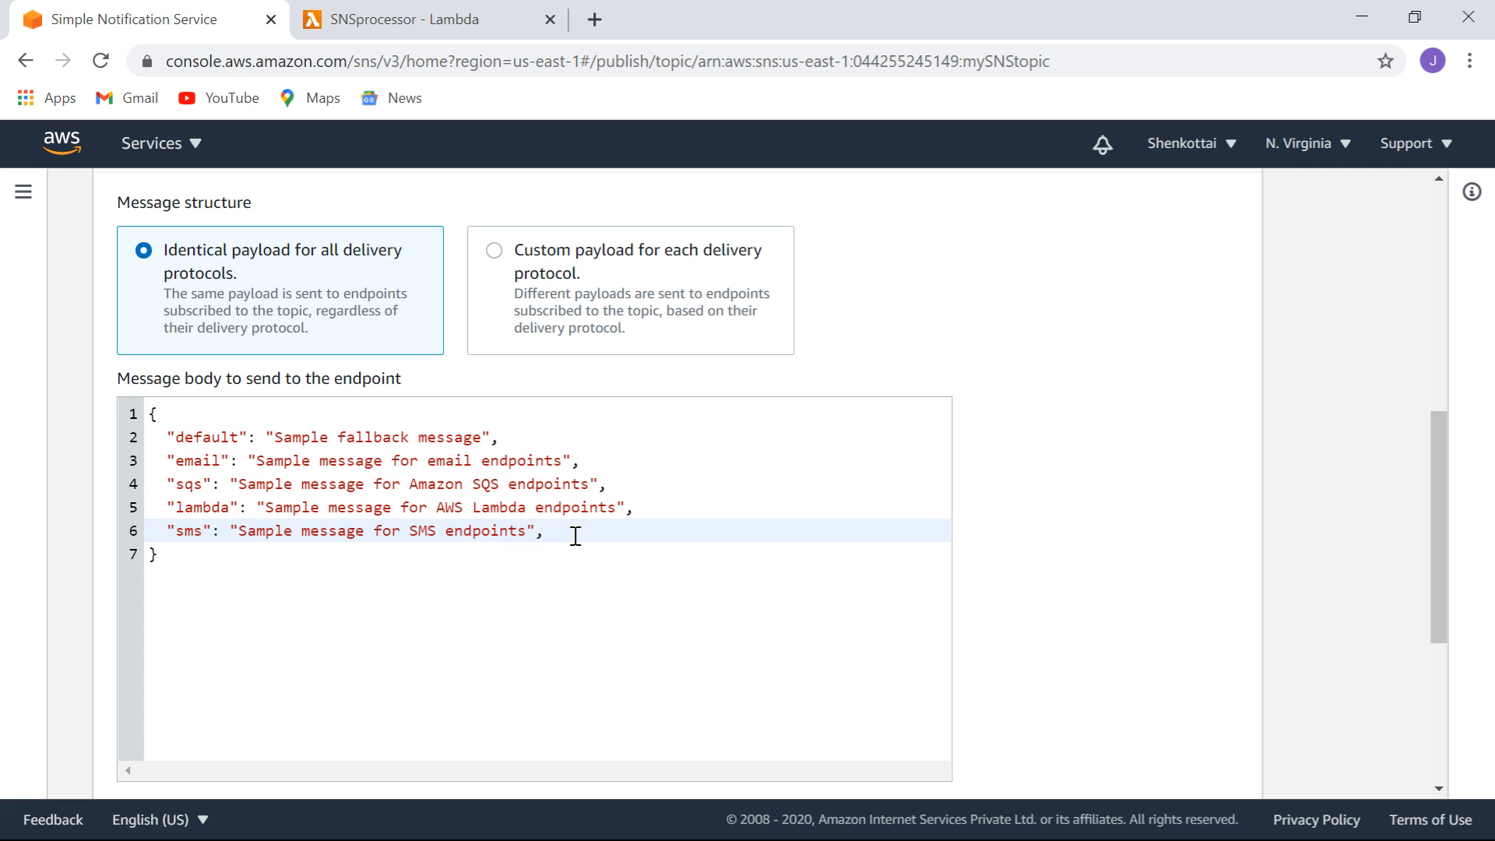
pyautogui.click(569, 537)
pyautogui.press('BackSpace')
# Delete the sqs entry and align the lambda key with the other keys.
pyautogui.moveTo(163, 482); pyautogui.dragTo(619, 481)
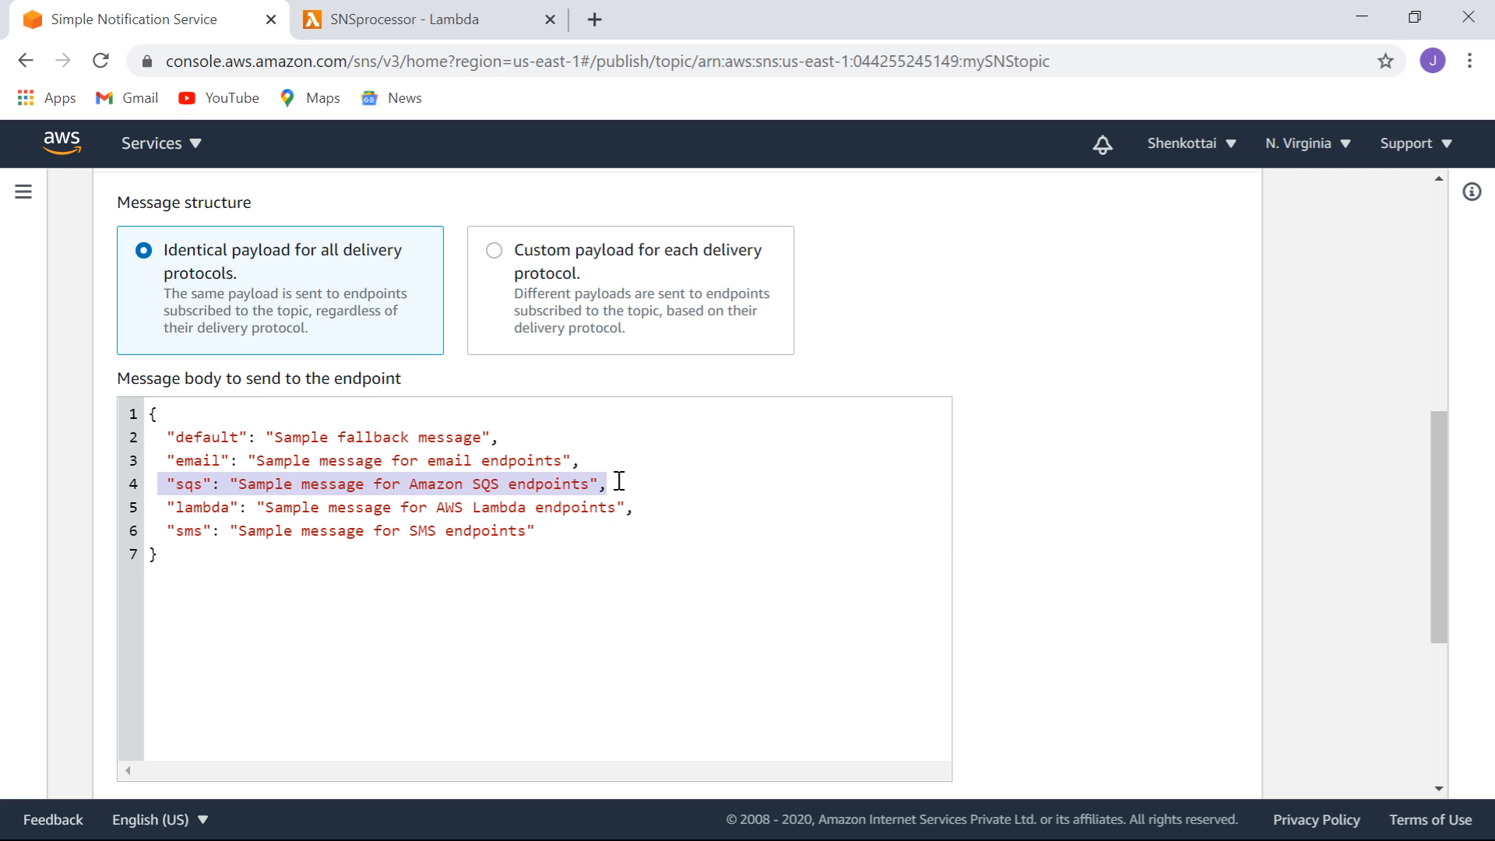
pyautogui.press('BackSpace')
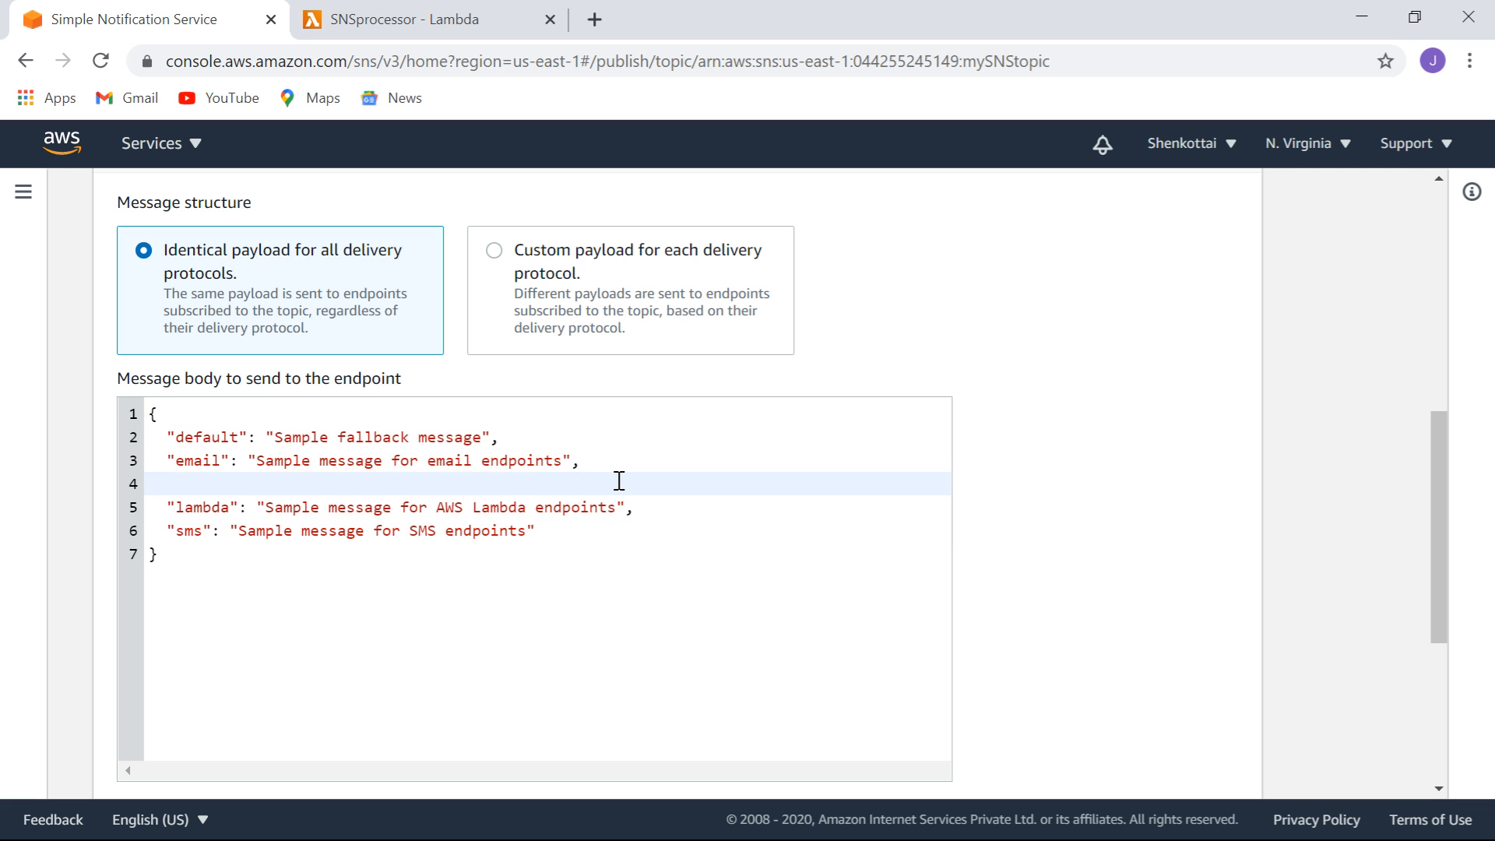
pyautogui.press('Delete')
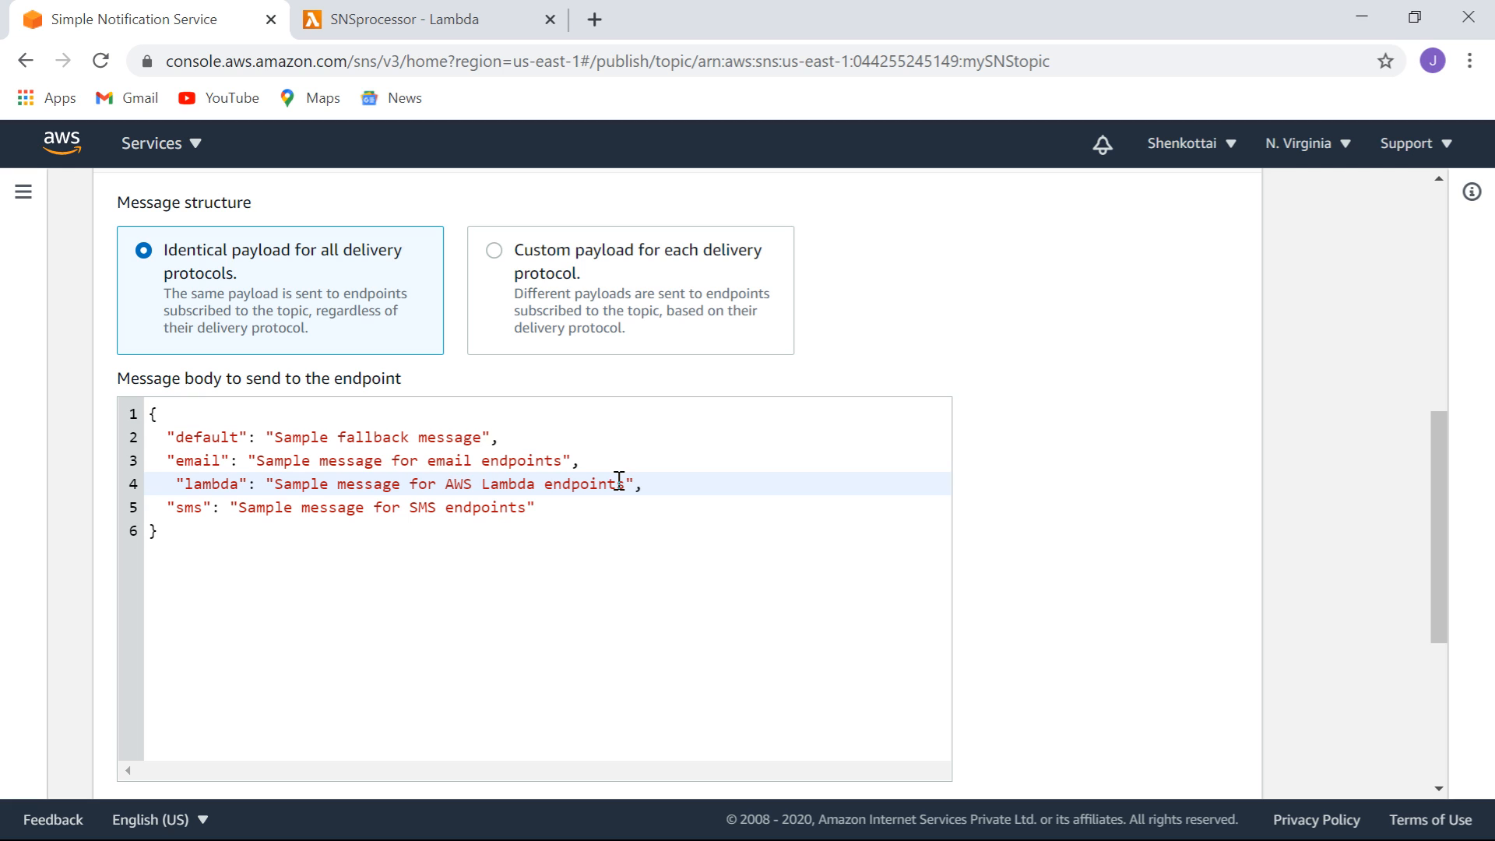
pyautogui.press('Delete')
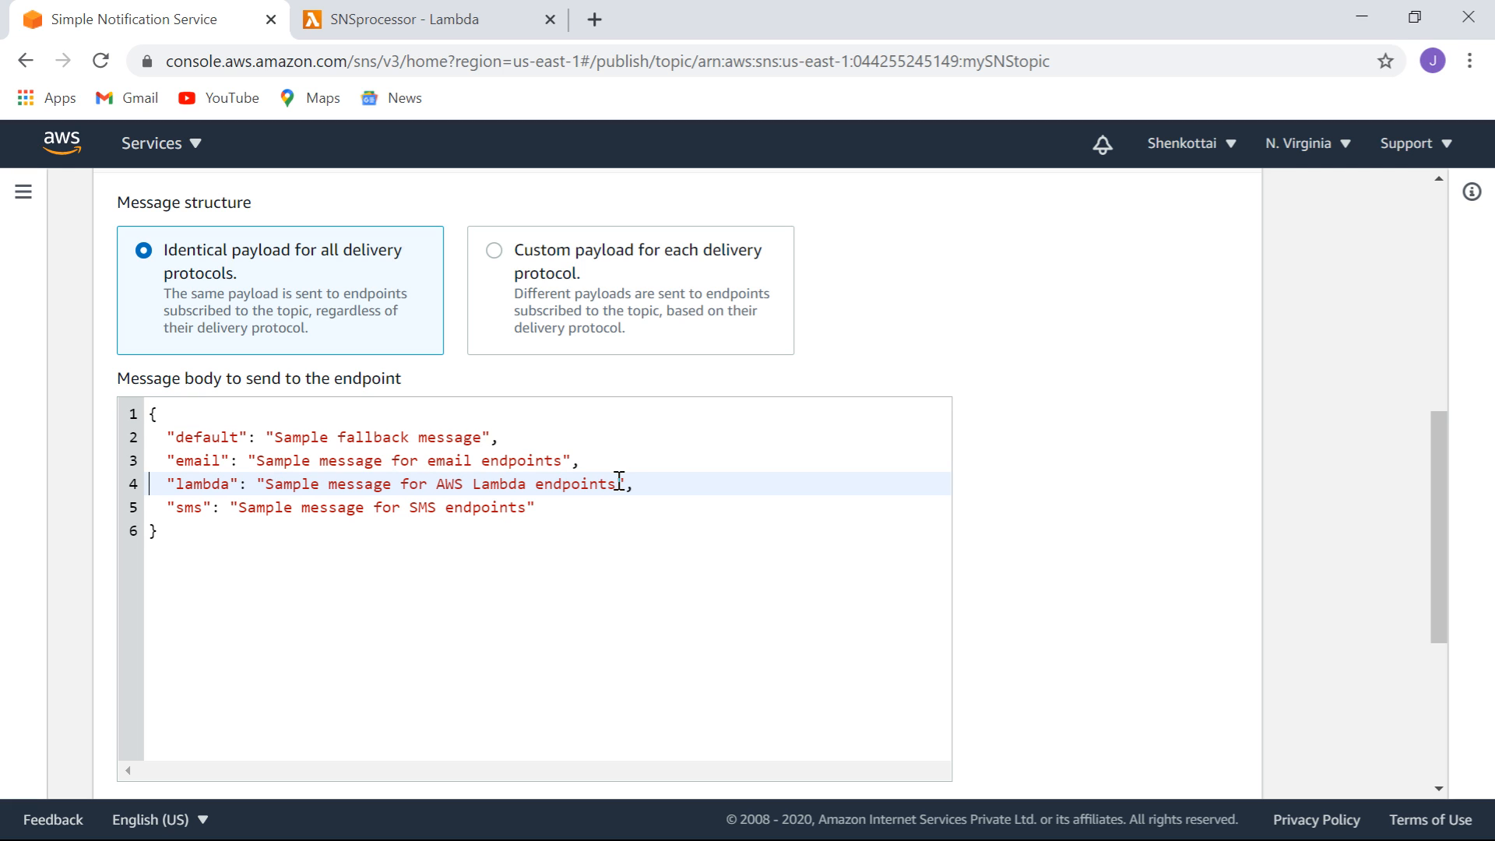
pyautogui.doubleClick(393, 437)
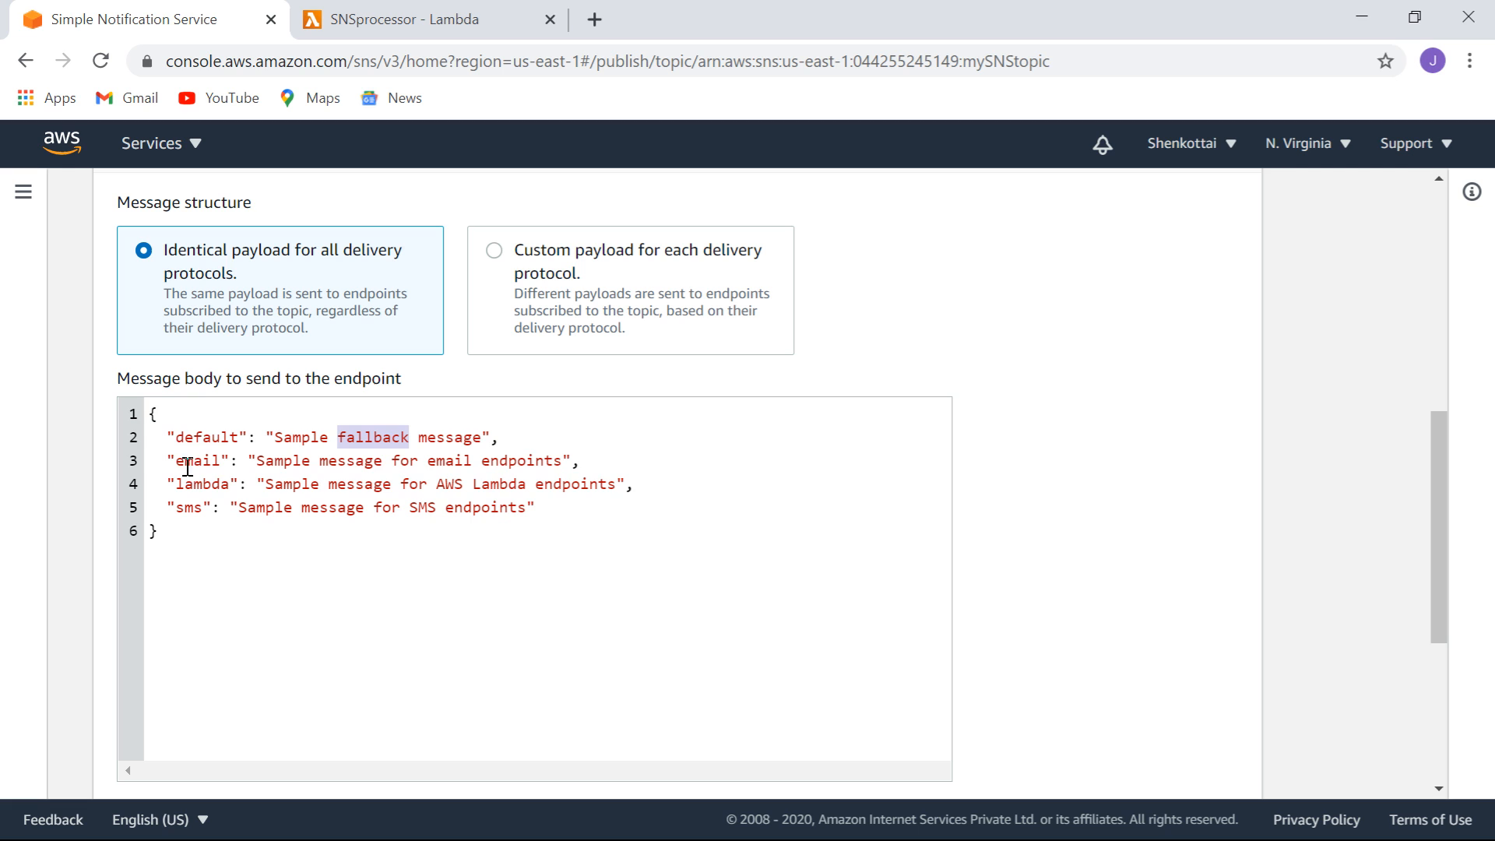
pyautogui.click(329, 651)
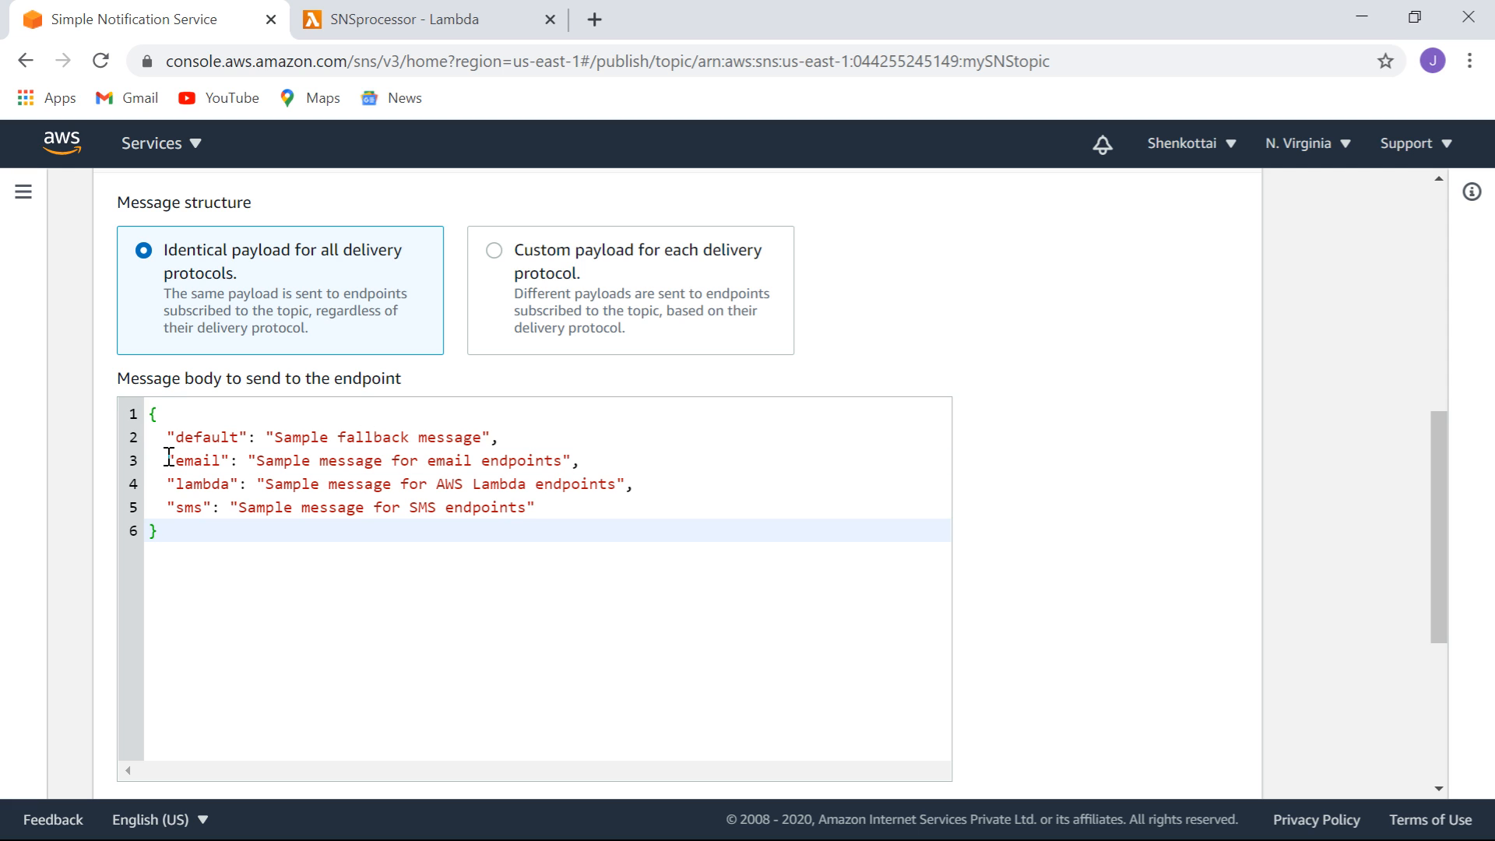
# Append the note '- This is via email' to the email entry's message text.
pyautogui.moveTo(169, 458); pyautogui.dragTo(301, 540)
pyautogui.click(372, 606)
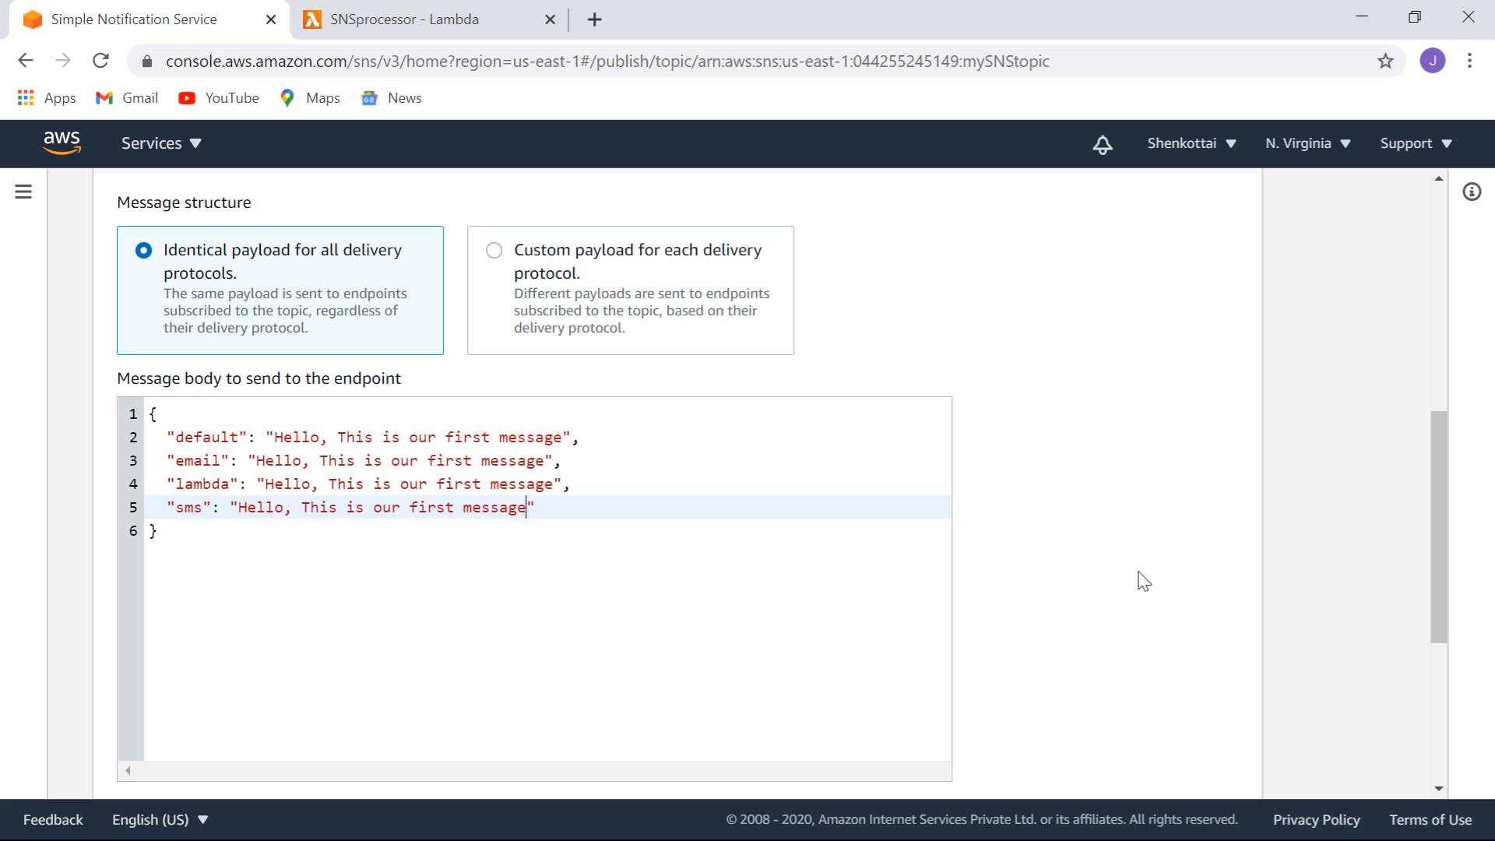
pyautogui.click(548, 462)
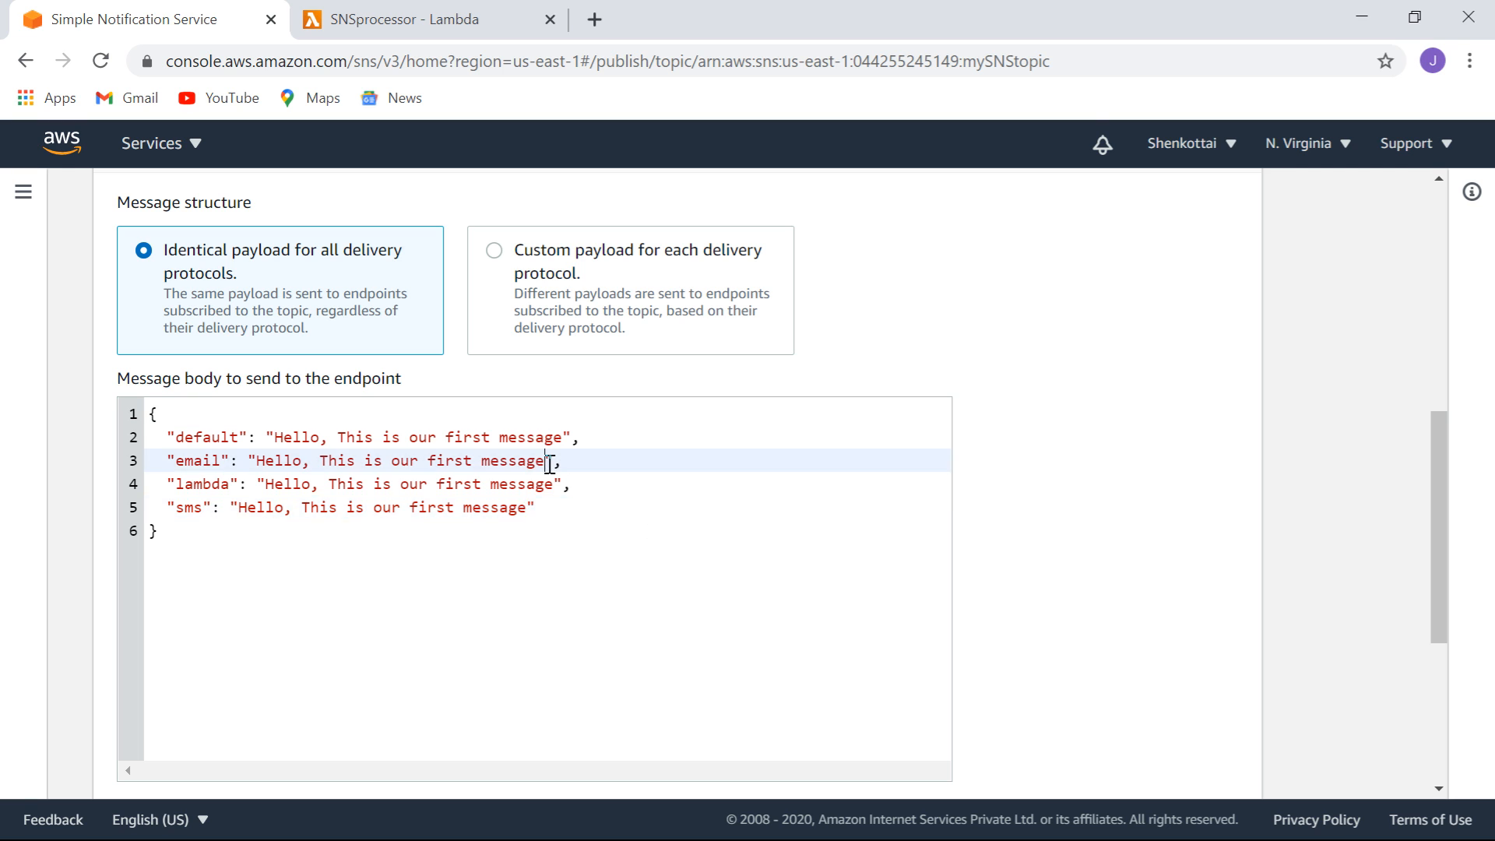
pyautogui.write('- This is vi')
pyautogui.press('BackSpace')
pyautogui.write('is via email')
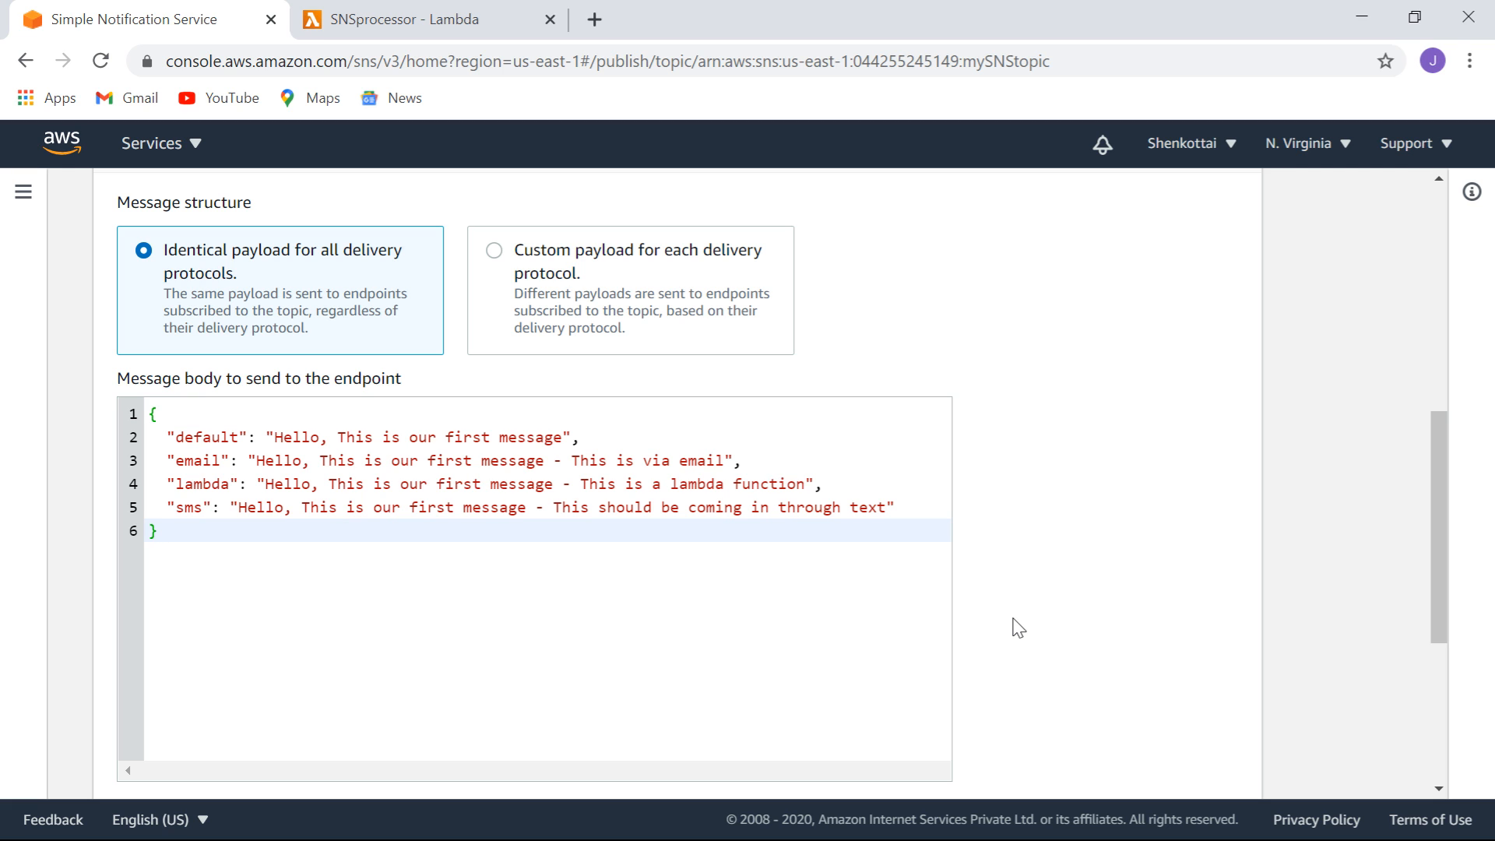
pyautogui.moveTo(1436, 492); pyautogui.dragTo(1464, 669)
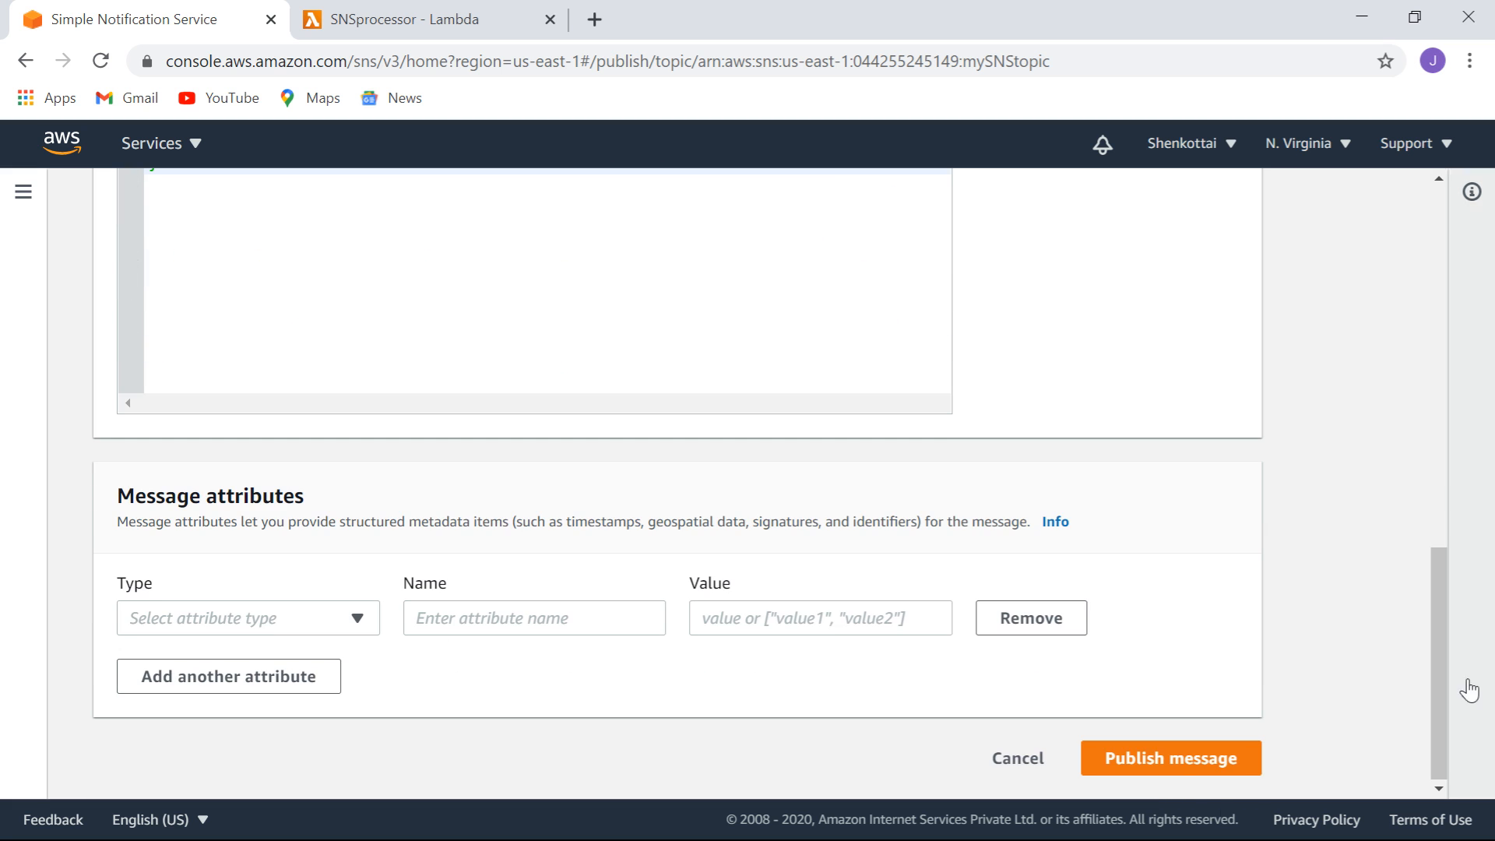
# Publish the message to mySNStopic, then go to the SNSprocessor Lambda page.
pyautogui.click(1176, 759)
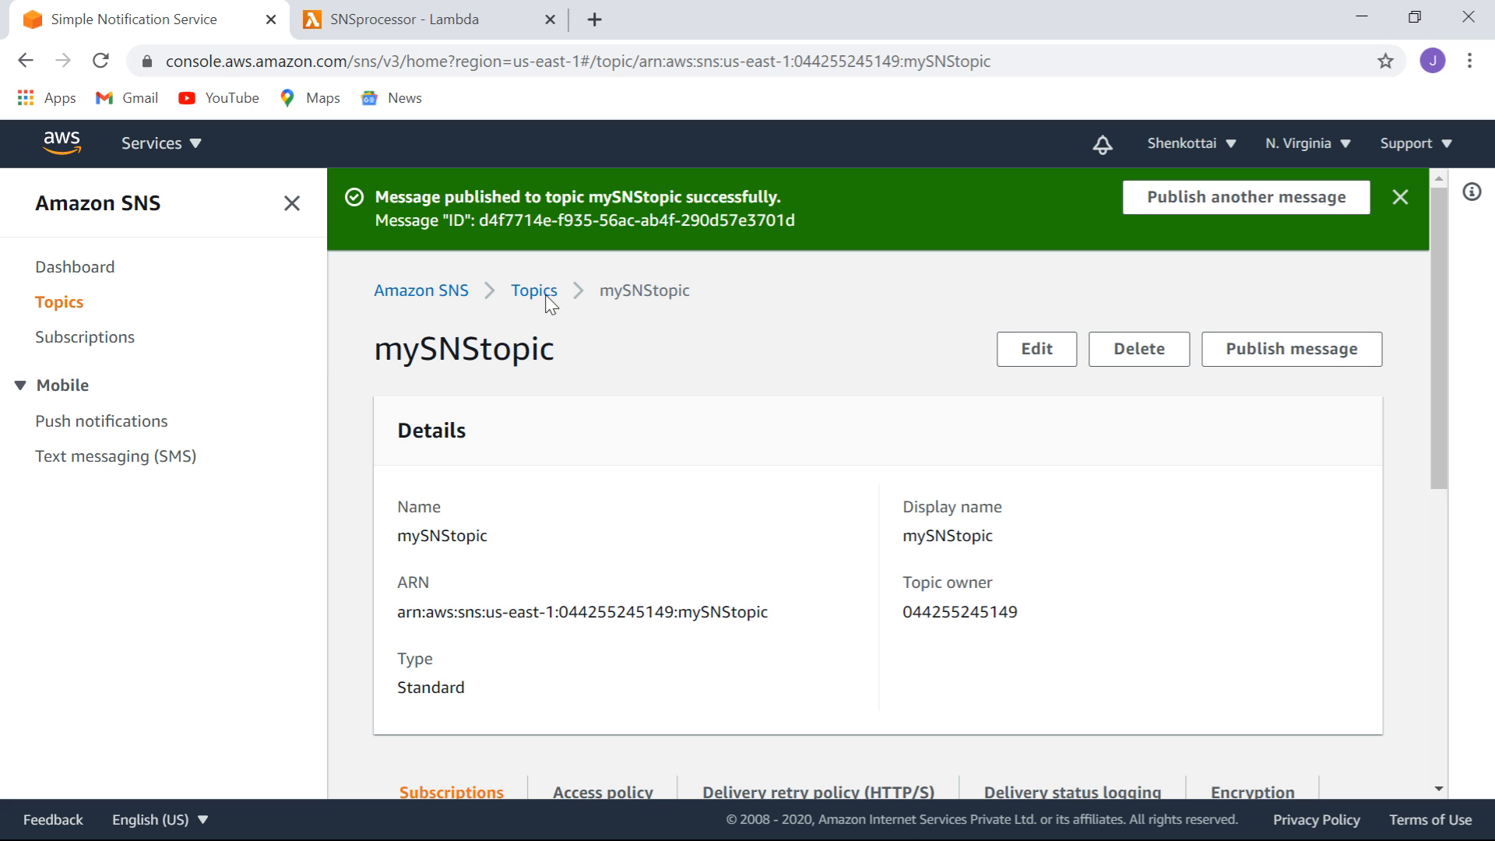
pyautogui.click(396, 27)
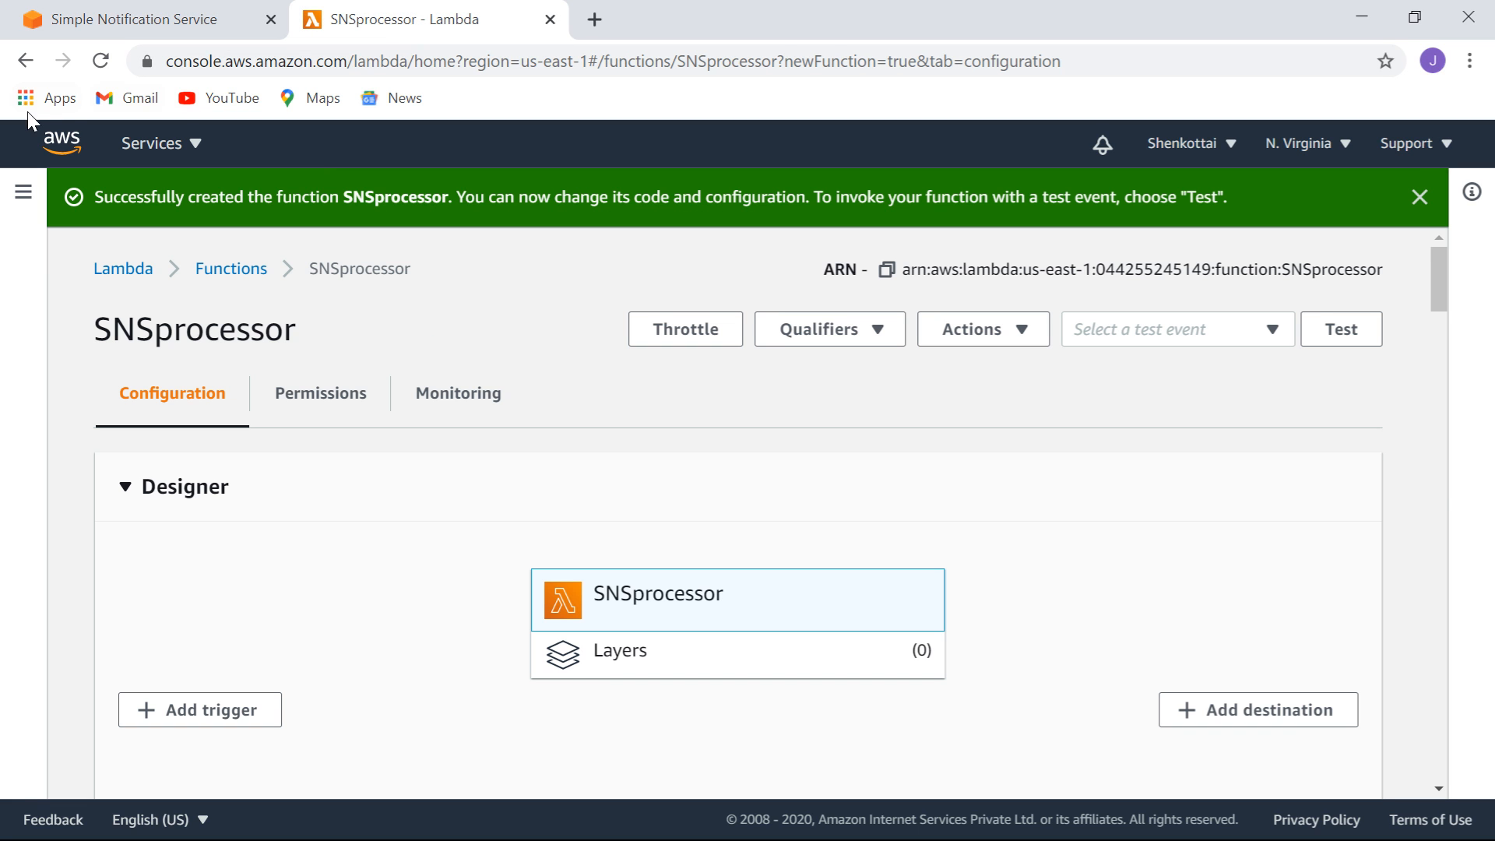
# Reload the SNSprocessor page, view its monitoring metrics, and open its CloudWatch logs.
pyautogui.click(101, 62)
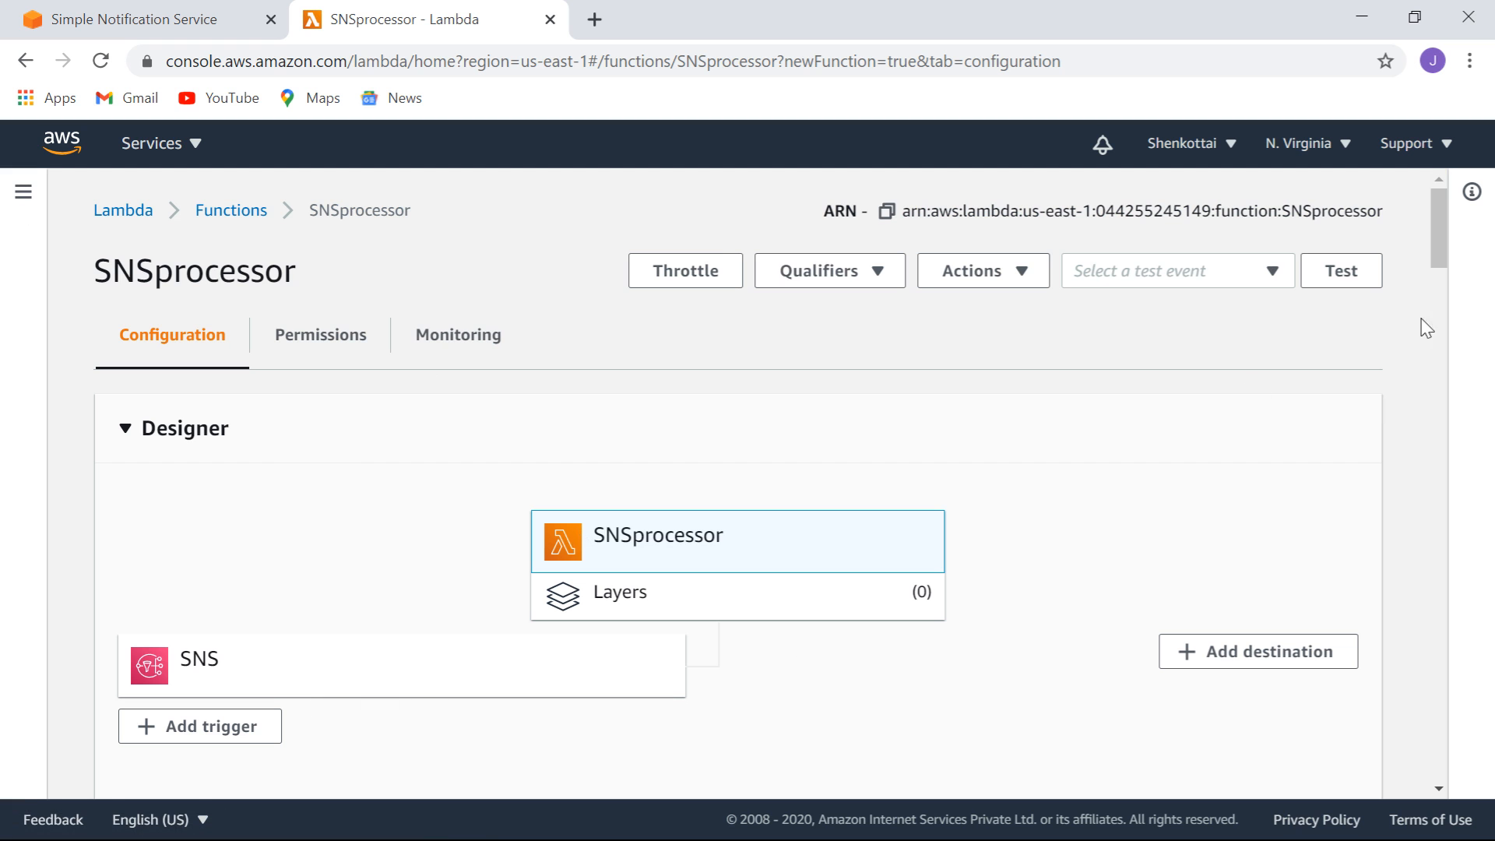
pyautogui.moveTo(1438, 240)
pyautogui.mouseDown()
pyautogui.moveTo(1441, 333)
pyautogui.moveTo(1442, 229)
pyautogui.mouseUp()
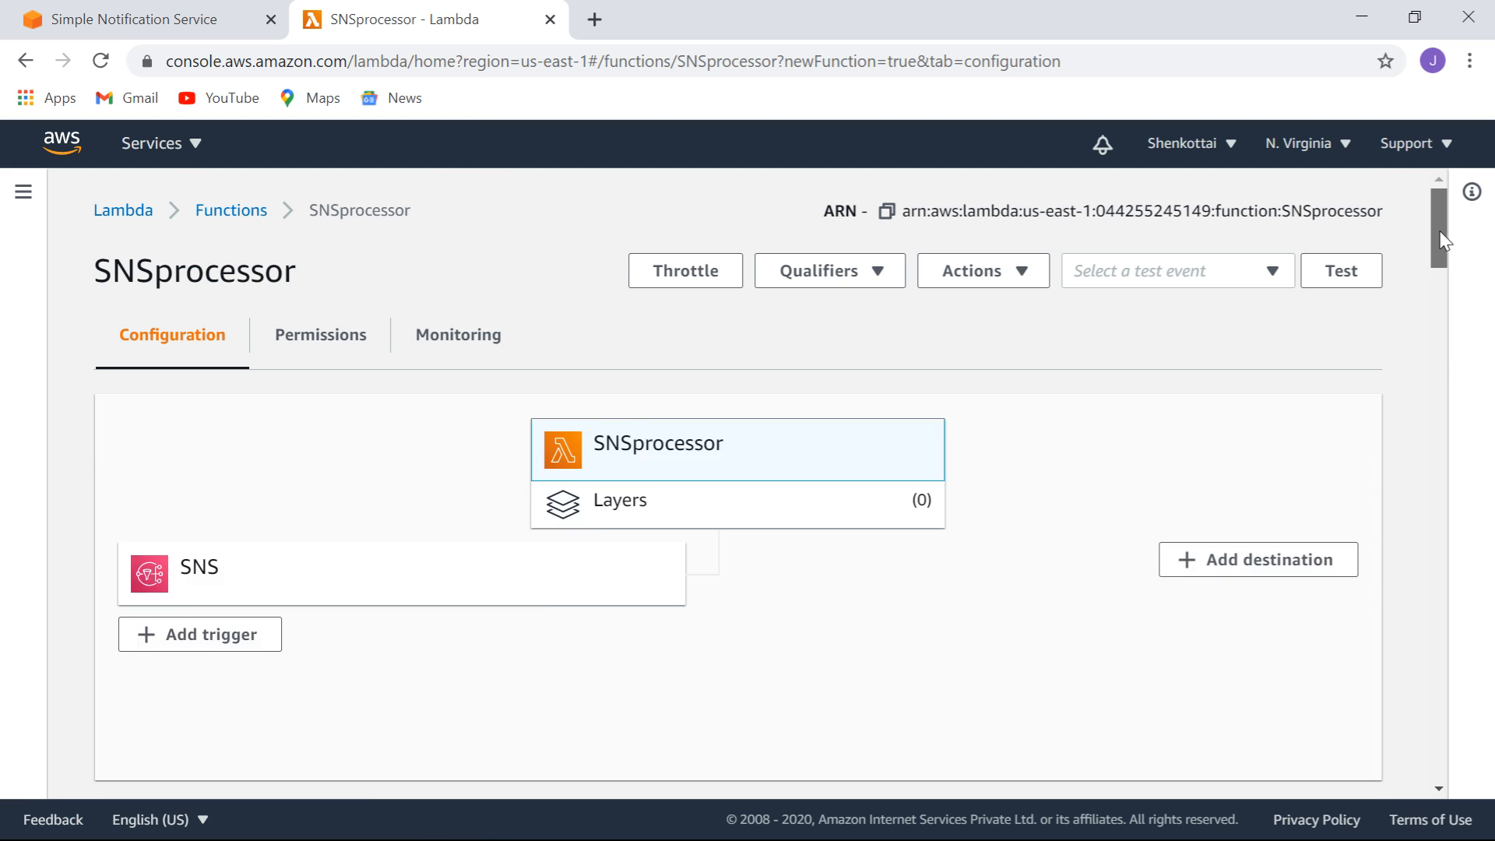
pyautogui.click(460, 341)
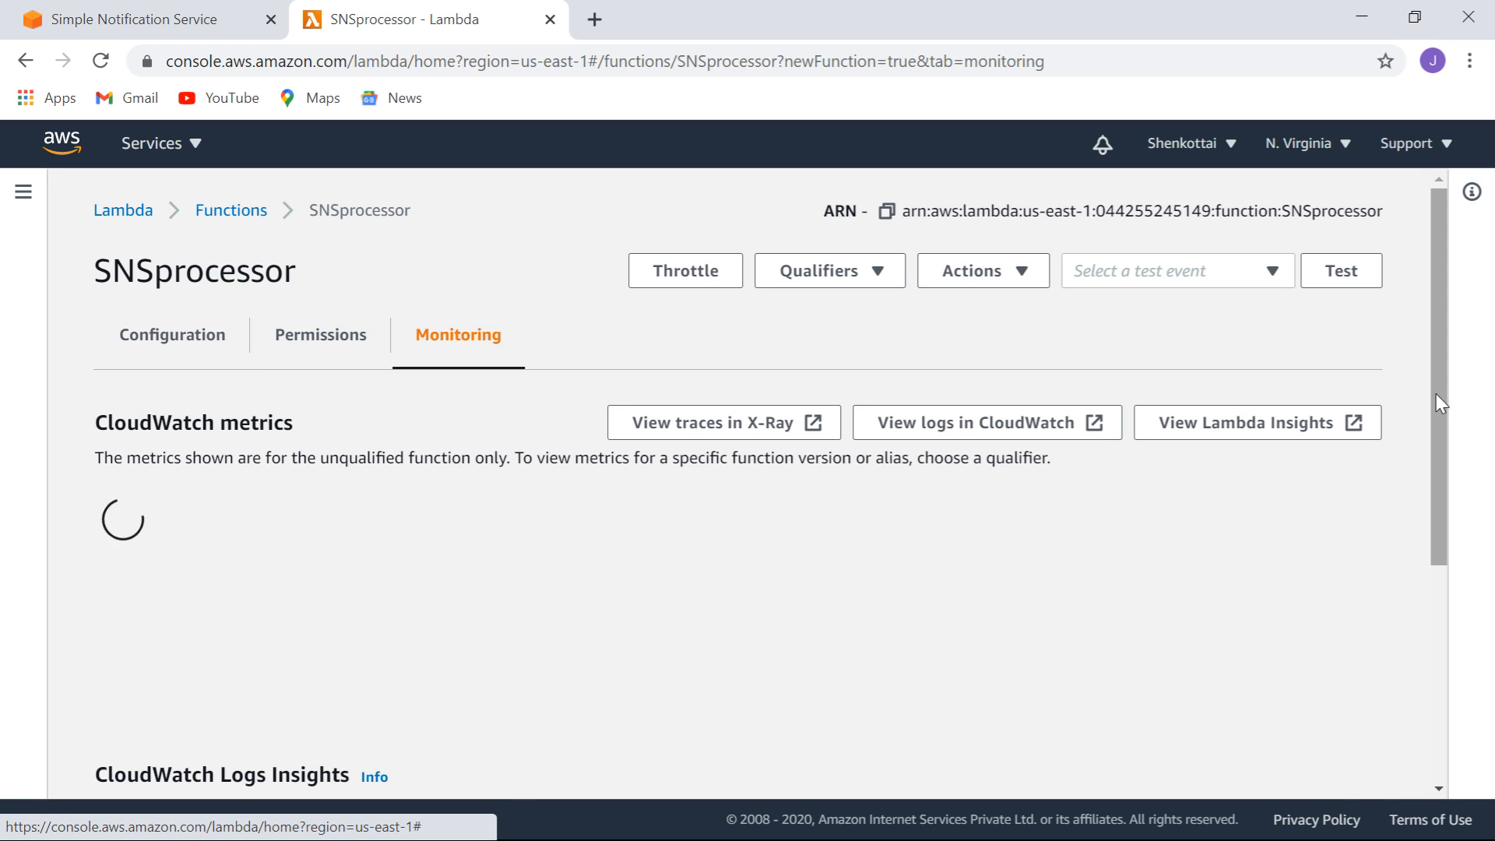
pyautogui.hotkey('ctrl', 'Tab')
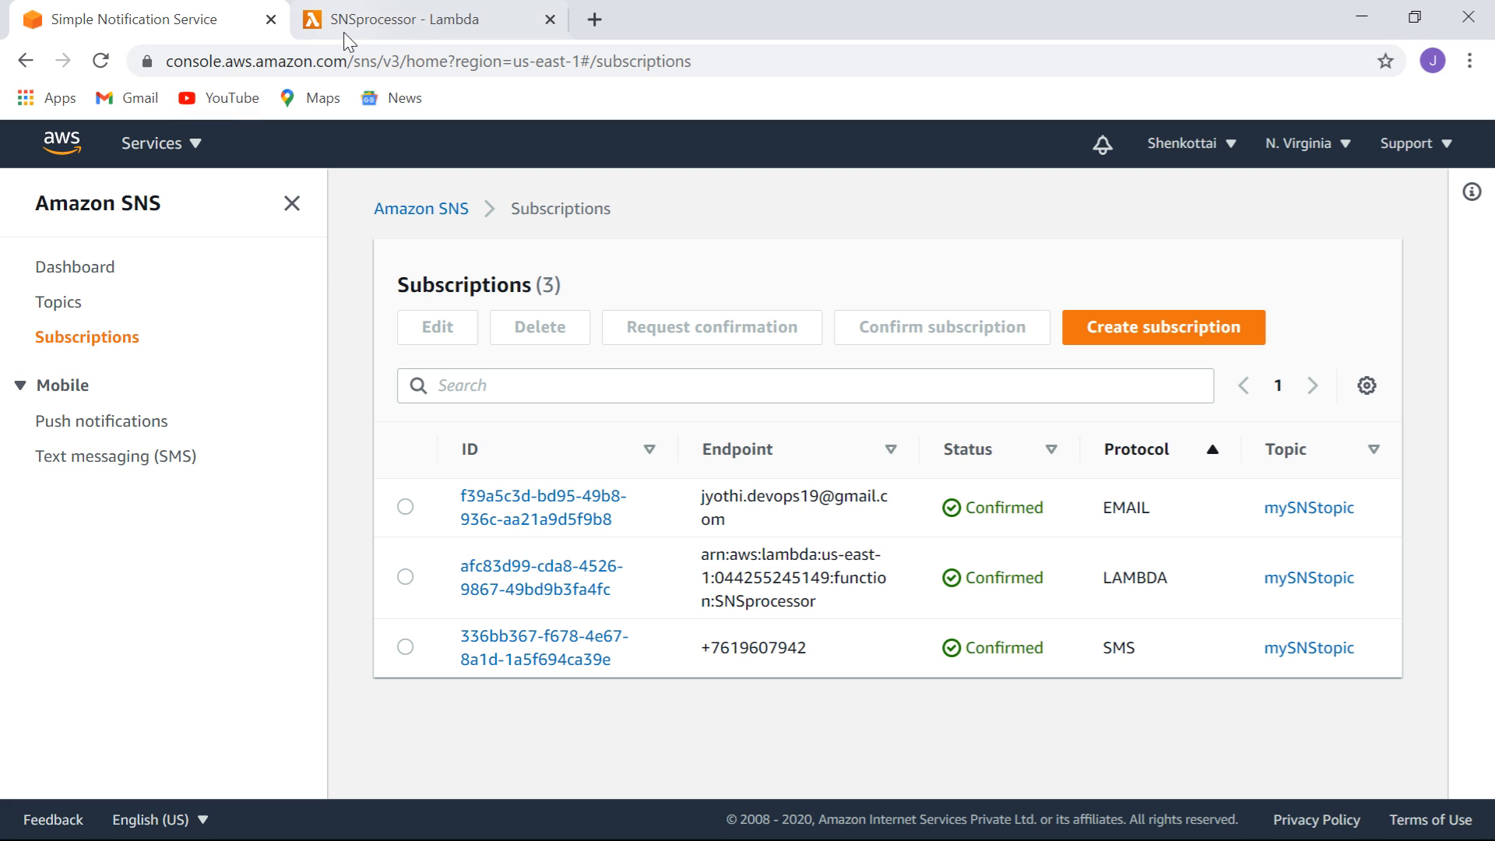
pyautogui.click(395, 23)
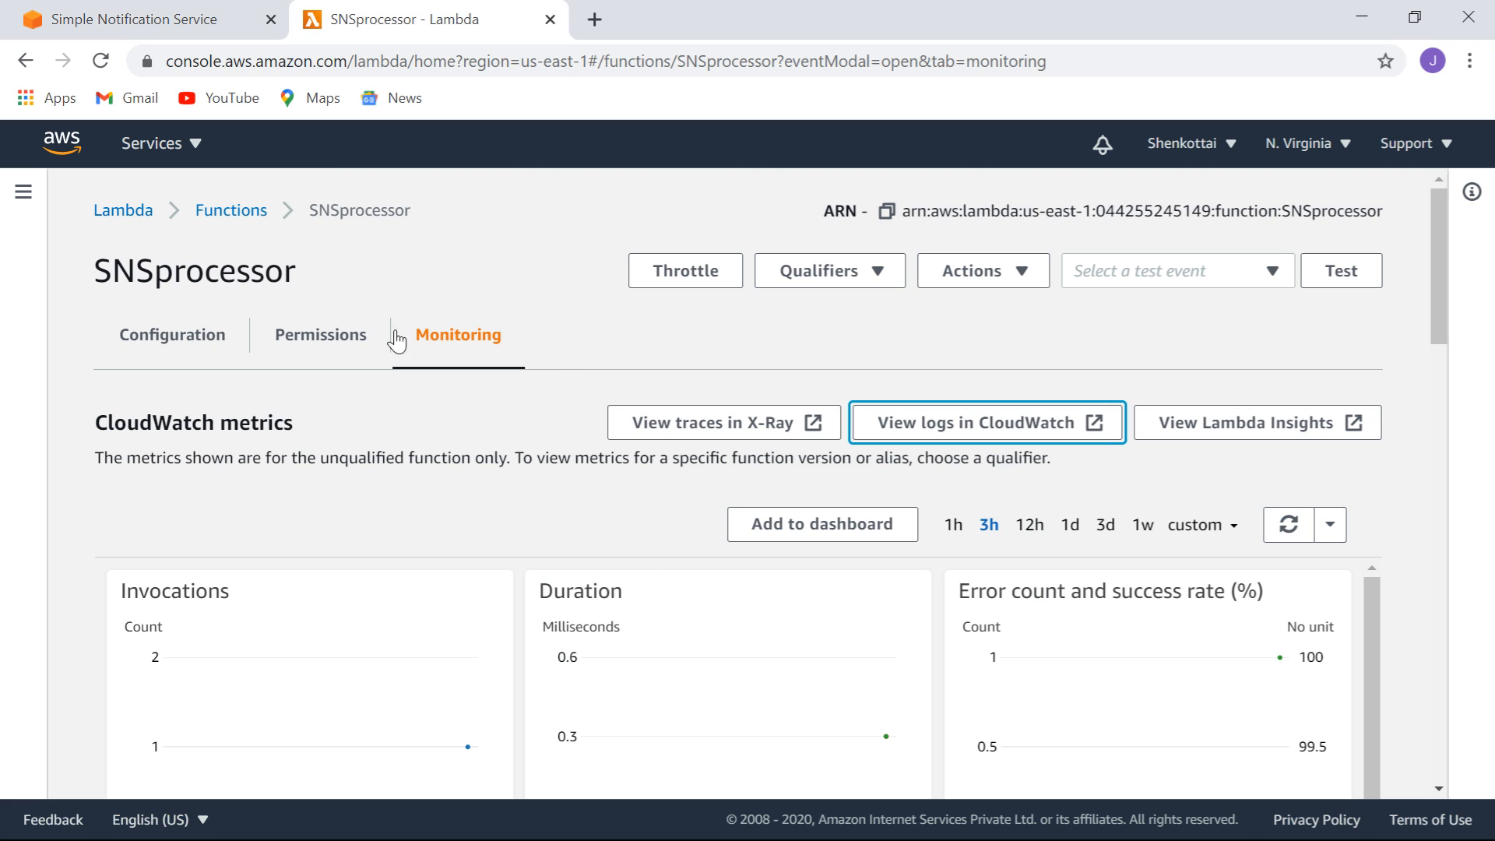
pyautogui.click(458, 342)
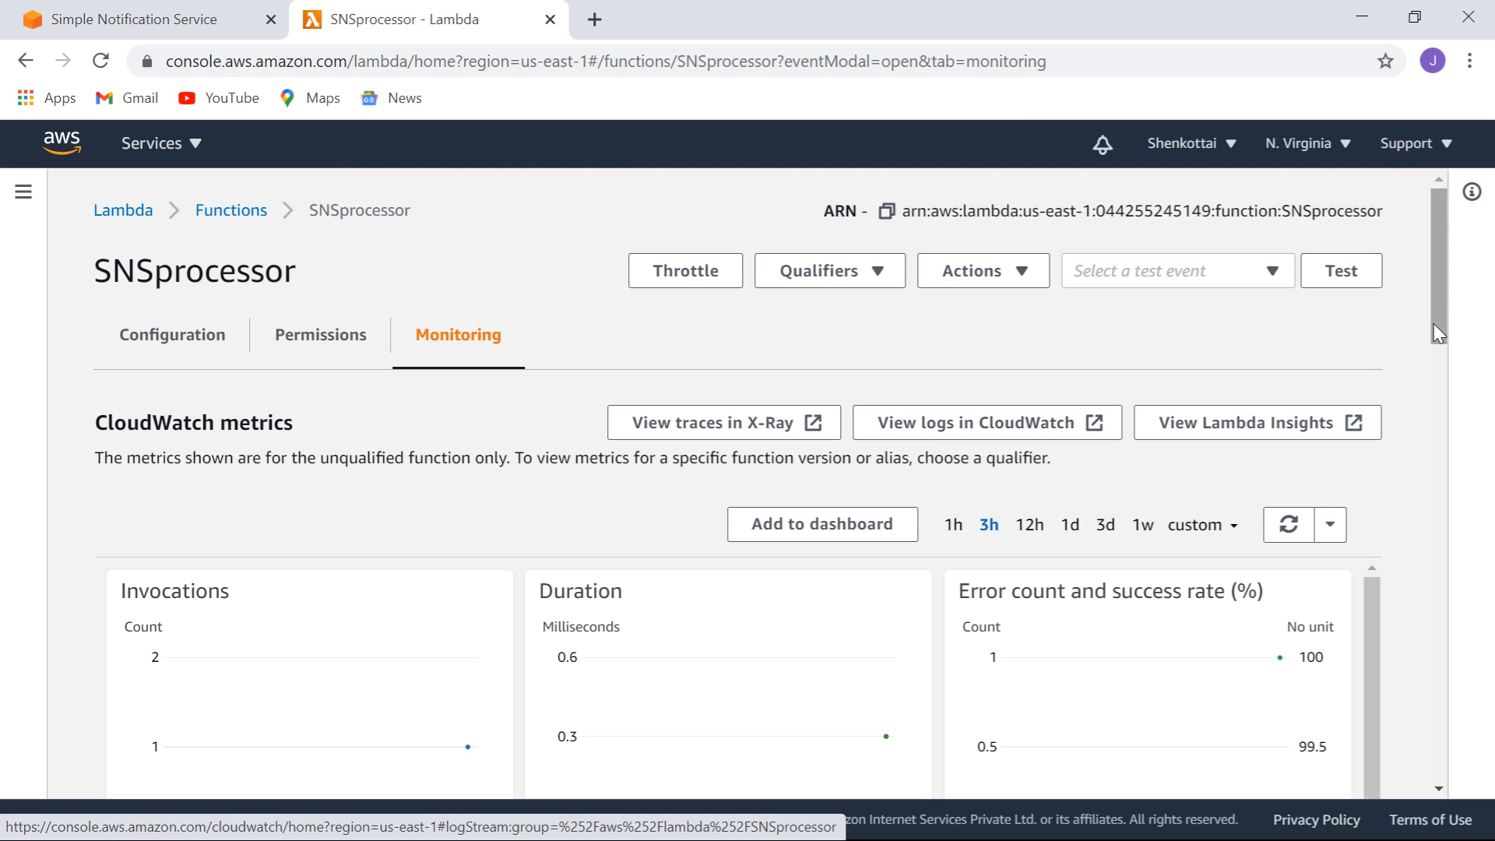
pyautogui.moveTo(1436, 278); pyautogui.dragTo(1491, 251)
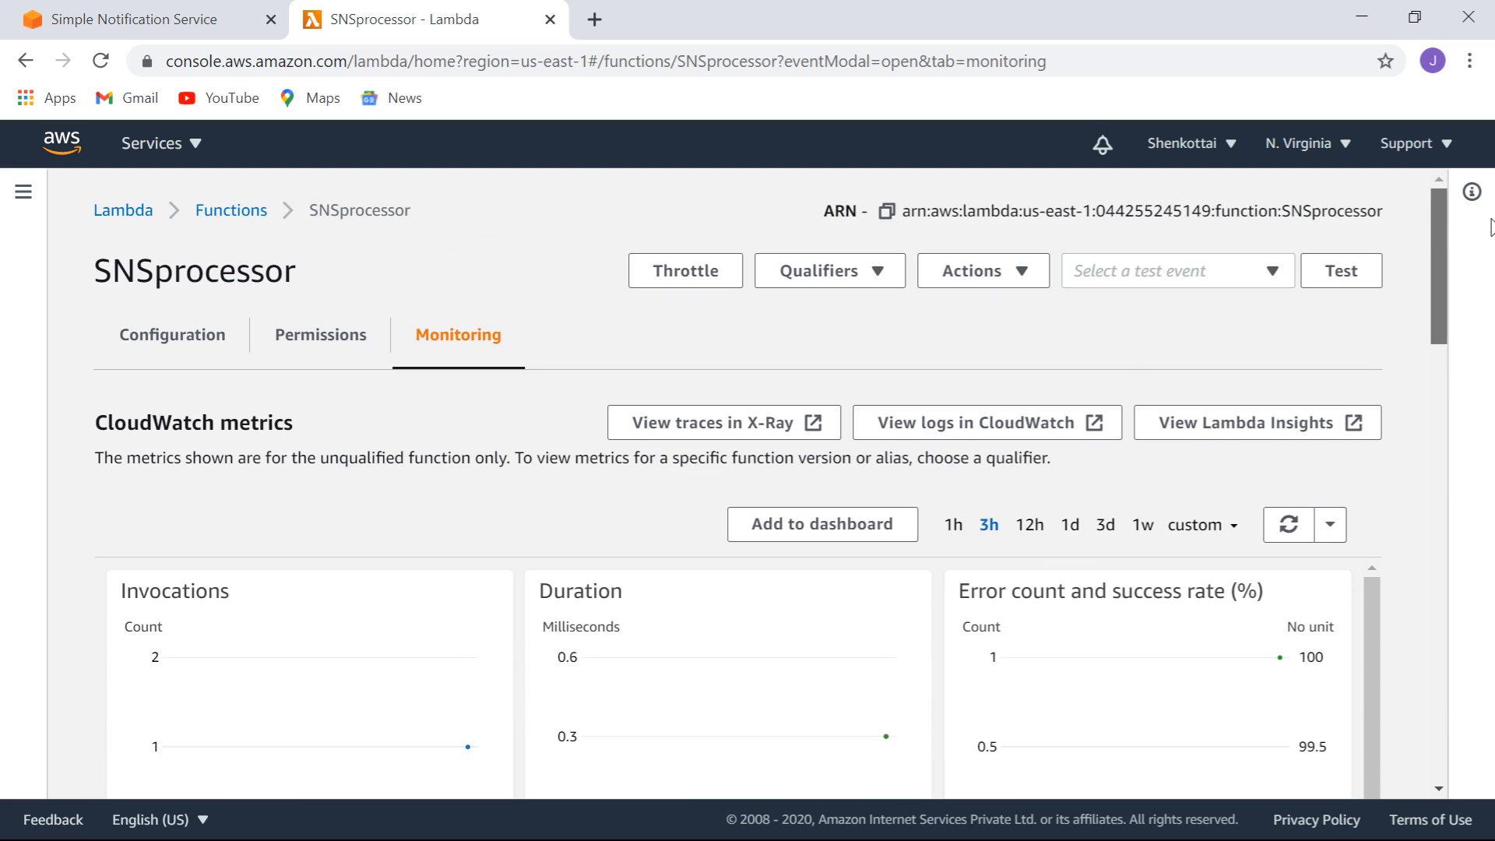
pyautogui.click(964, 424)
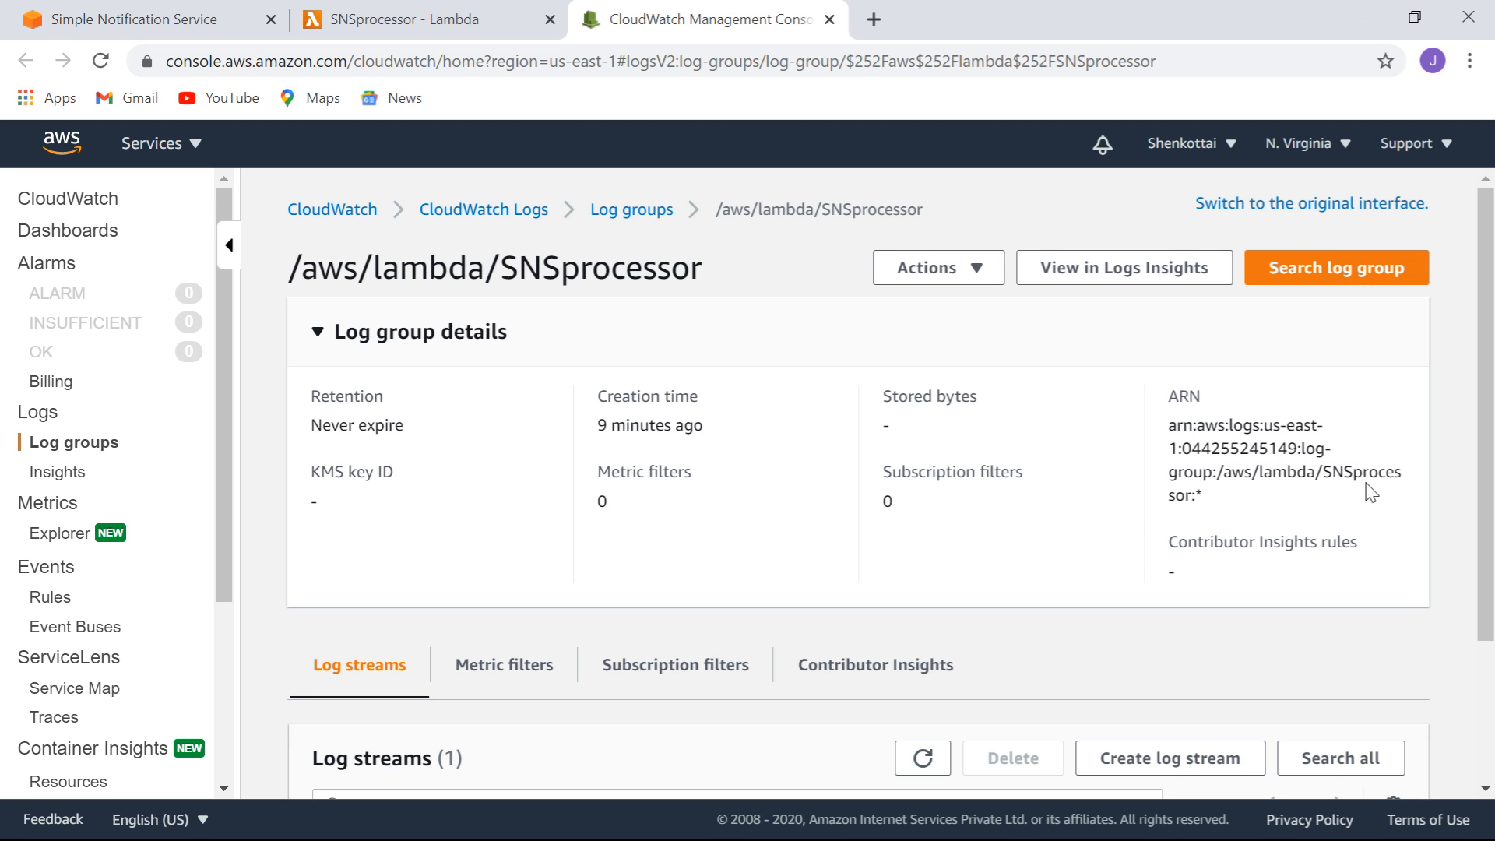
# Show all SNSprocessor log events to find the 'From SNS' message, then return to SNS subscriptions.
pyautogui.moveTo(1488, 292); pyautogui.dragTo(1491, 487)
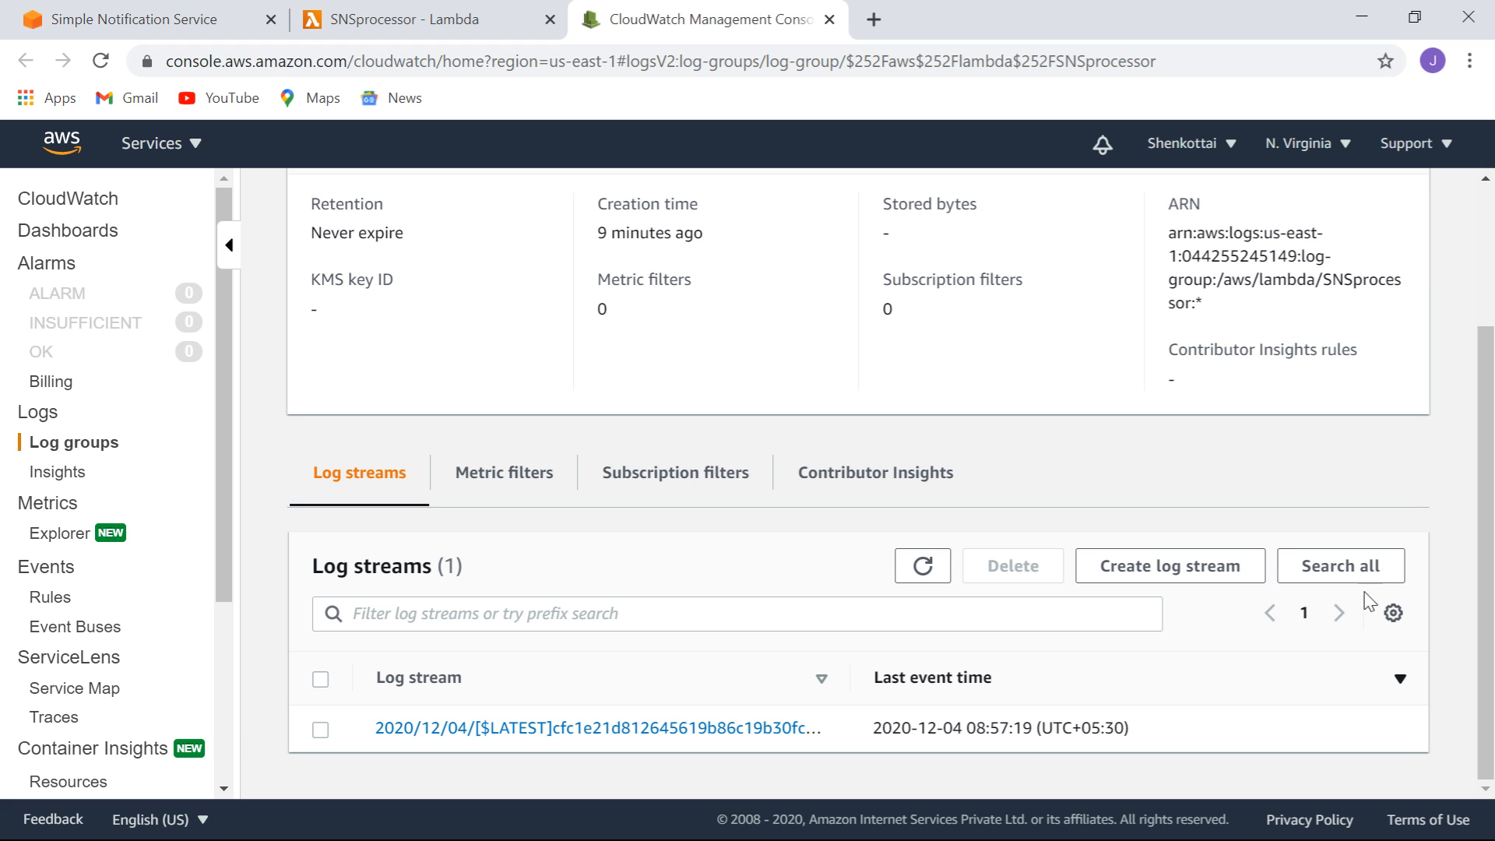
pyautogui.click(1337, 567)
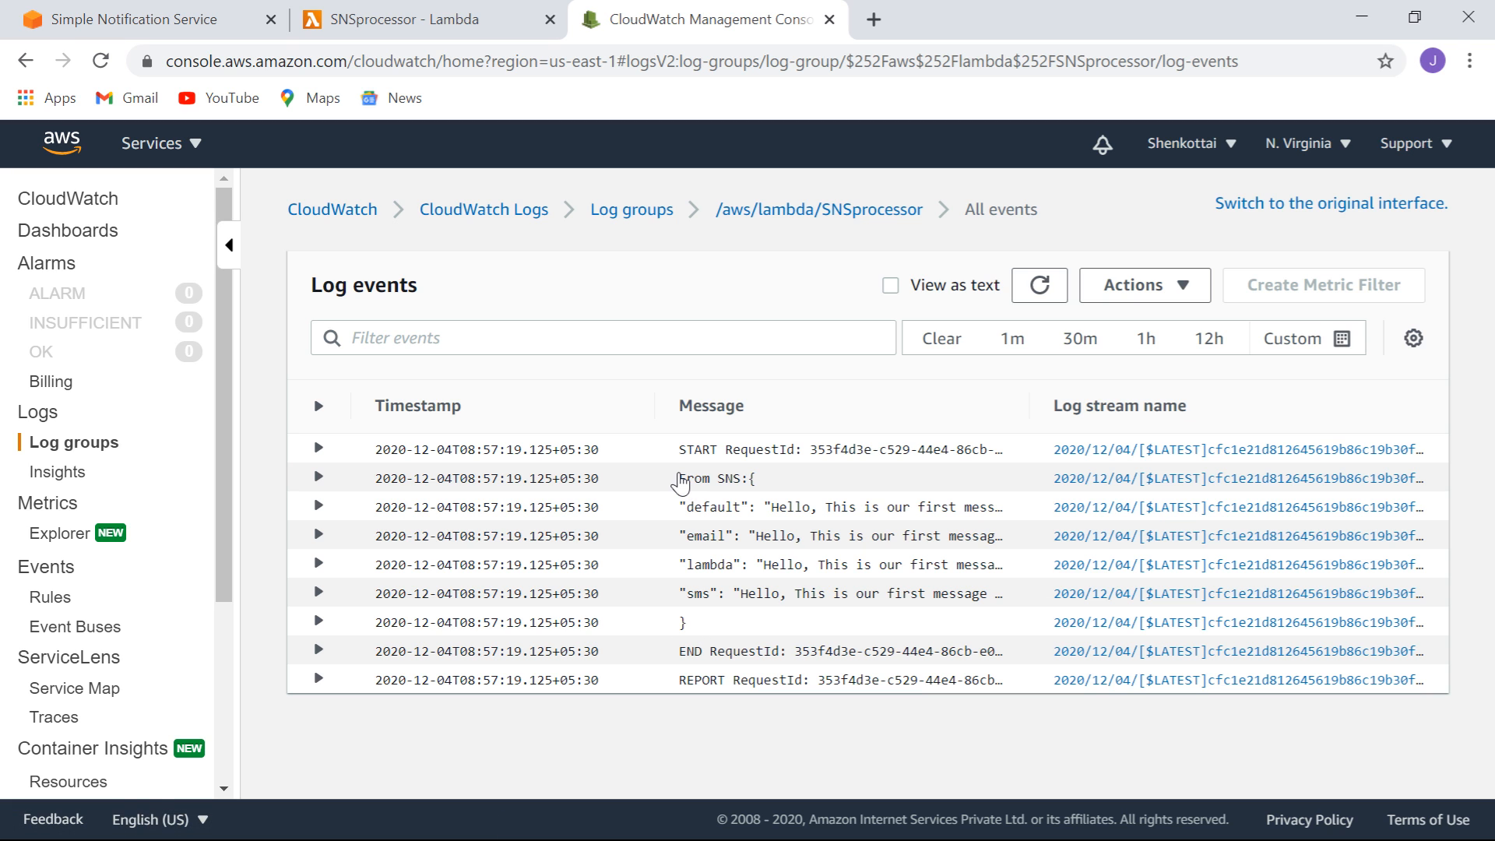
pyautogui.moveTo(679, 478); pyautogui.dragTo(776, 632)
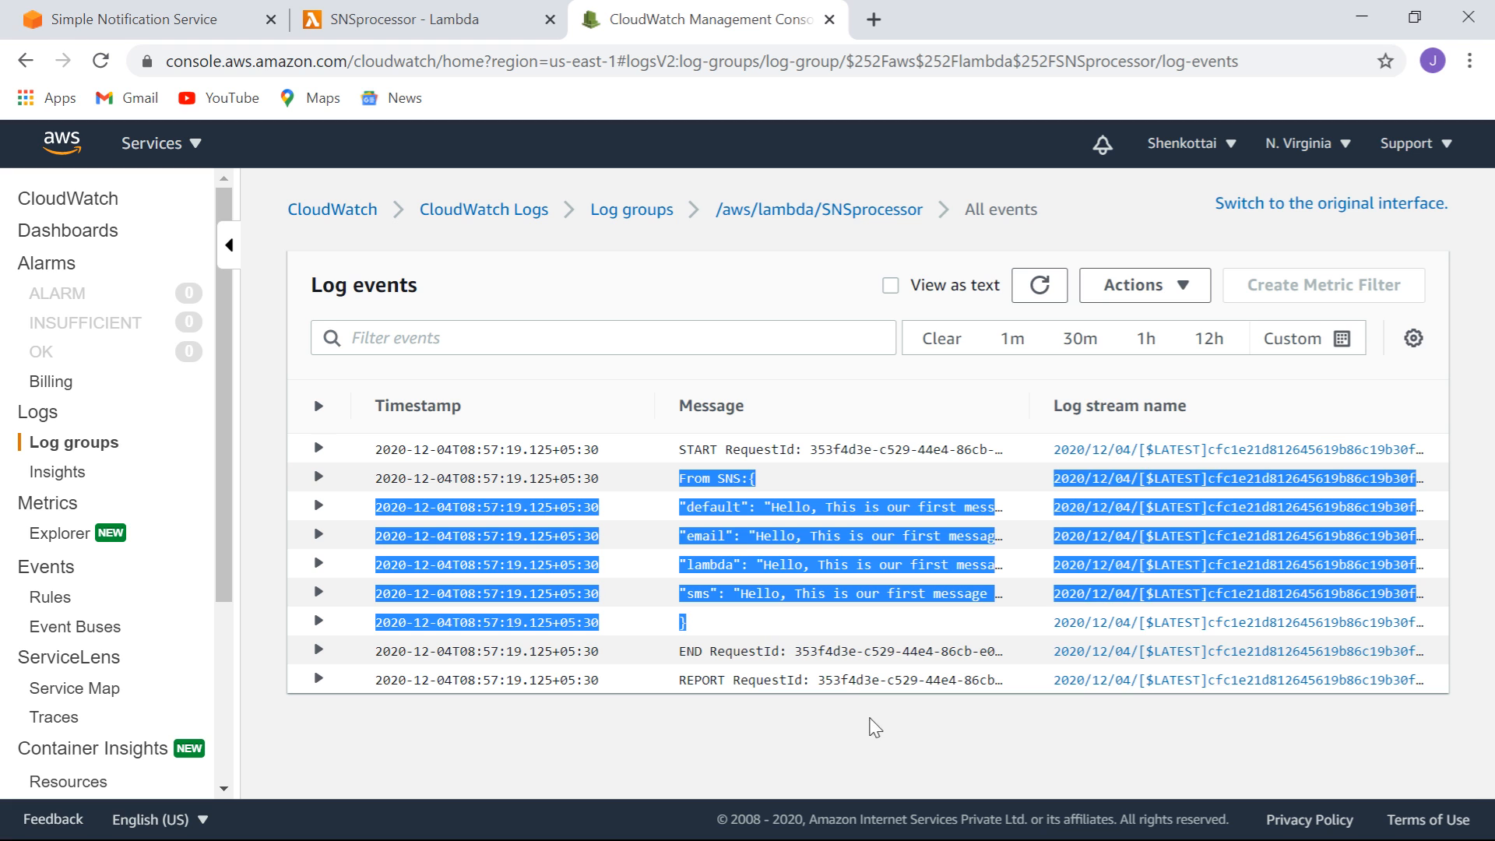
pyautogui.click(896, 738)
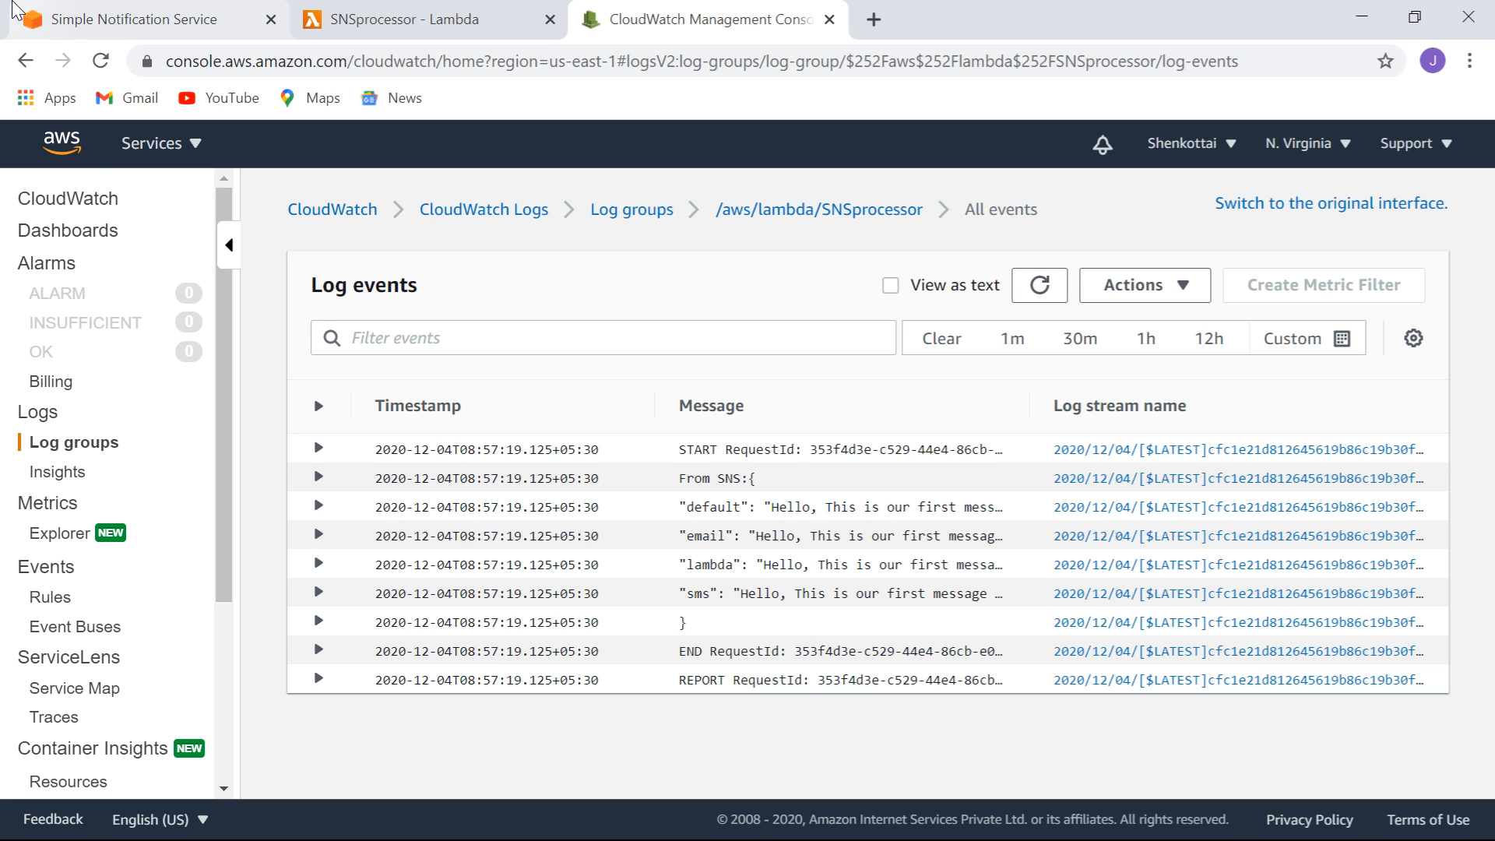
pyautogui.click(127, 22)
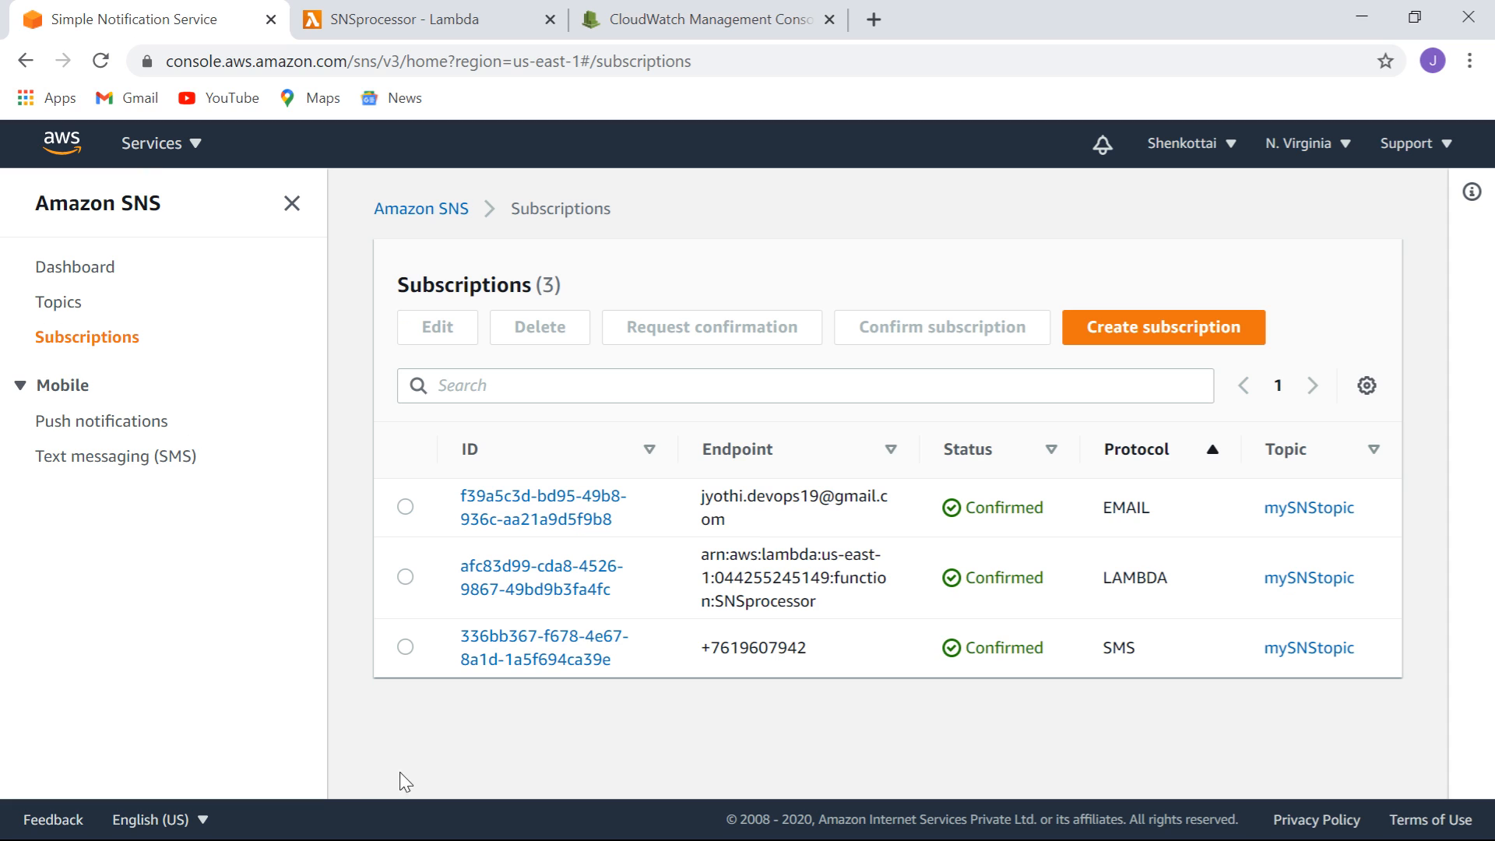